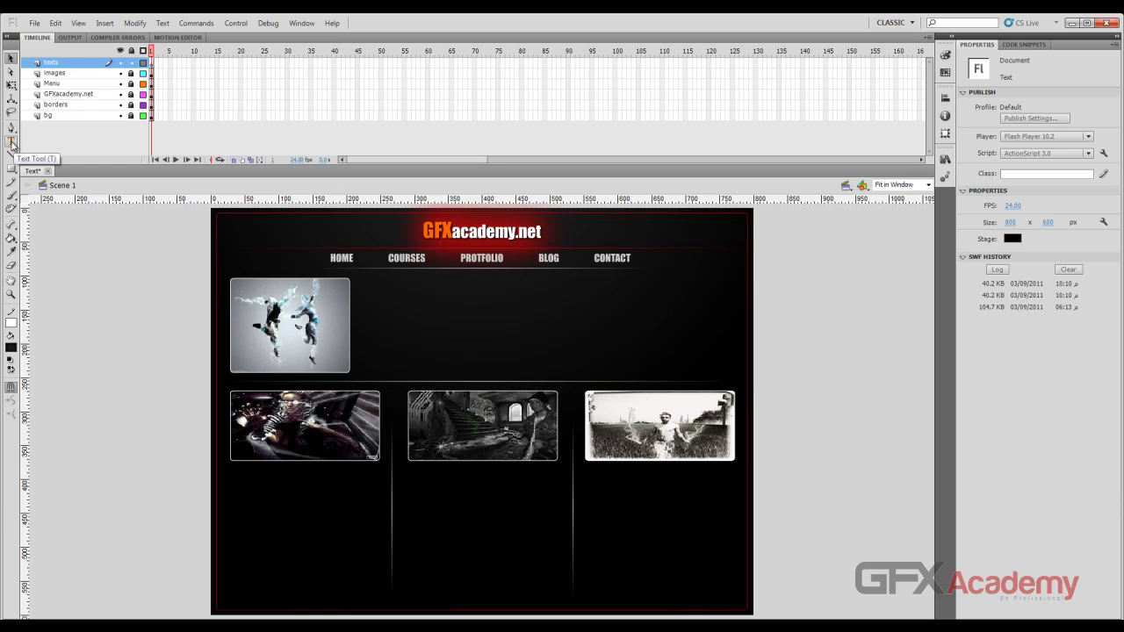
Set the Text tool to Classic Text with the Static Text type, and preview the movie briefly
click(11, 142)
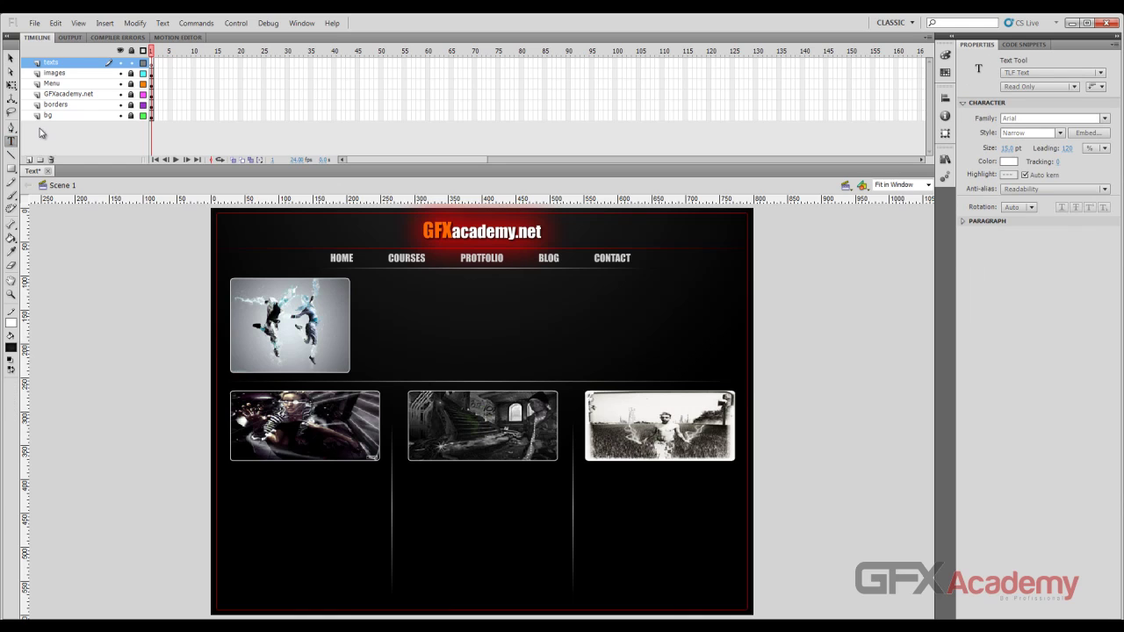
click(1012, 76)
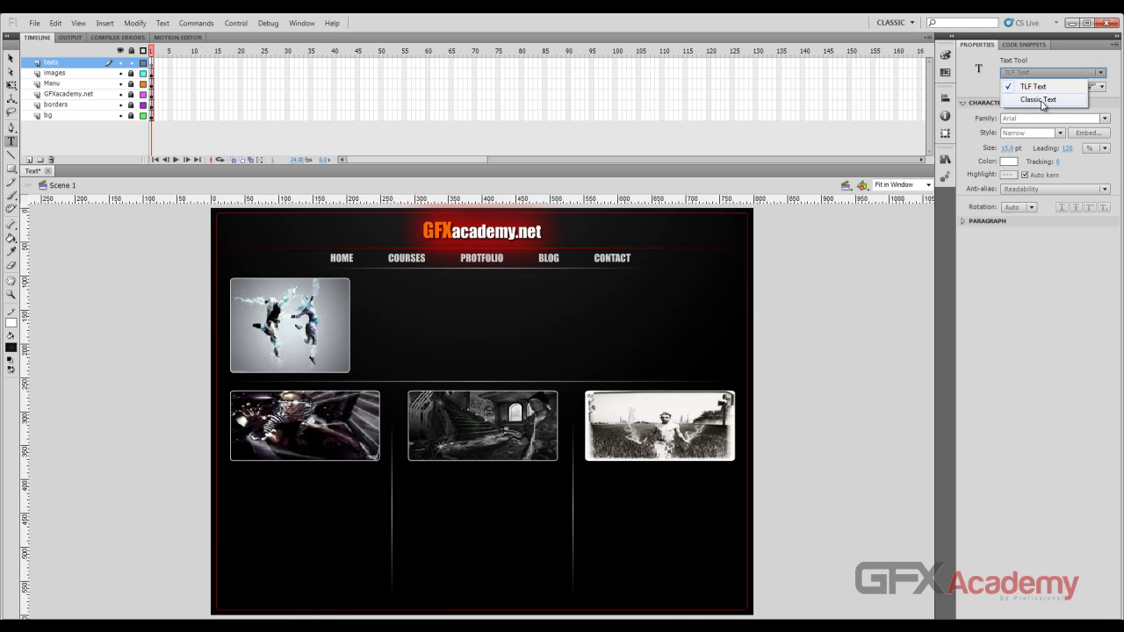
click(1040, 102)
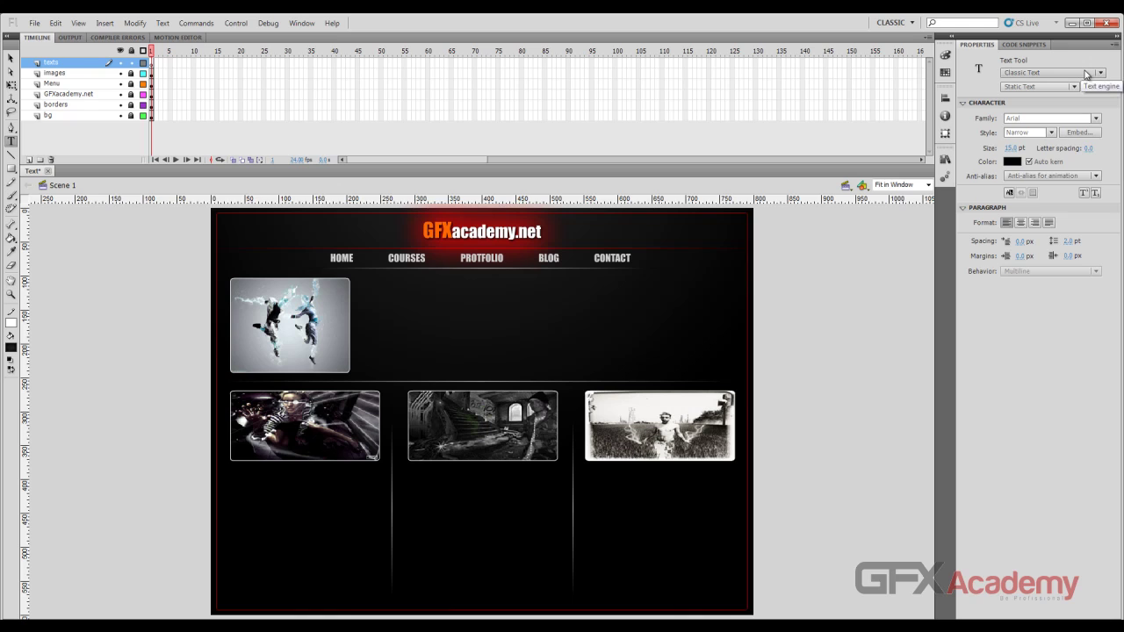
click(1073, 87)
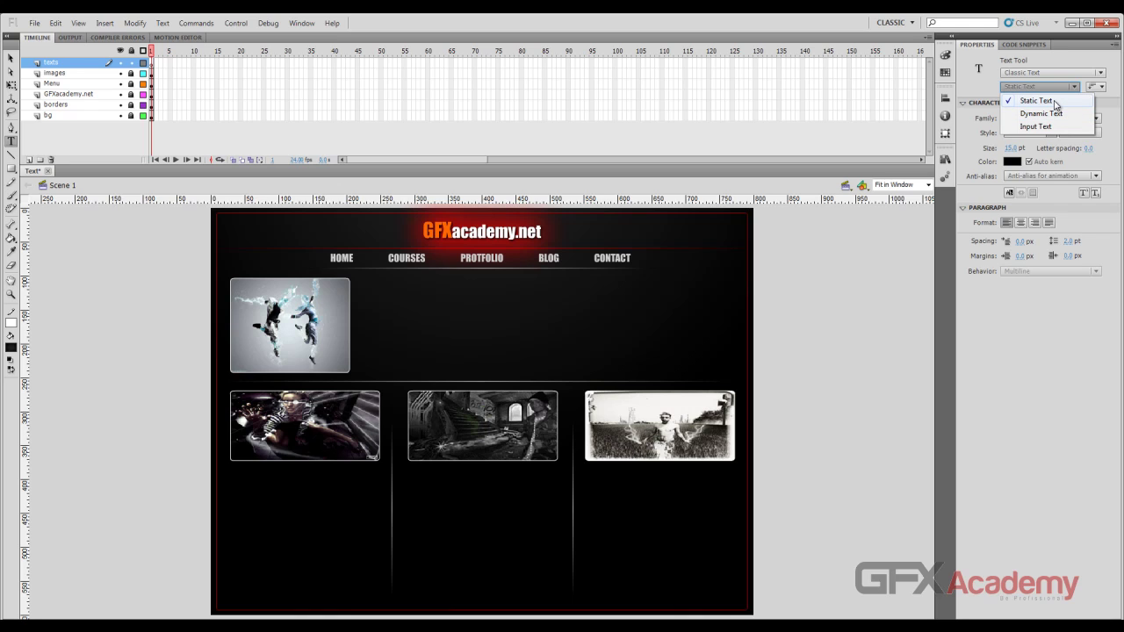
click(1054, 102)
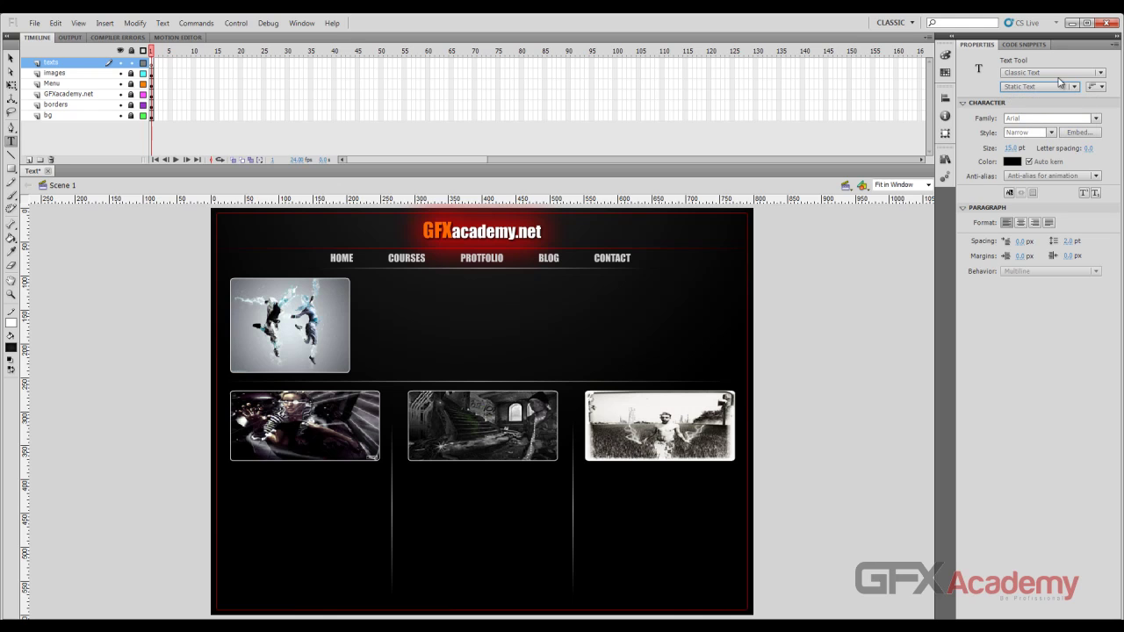
key(ctrl+Return)
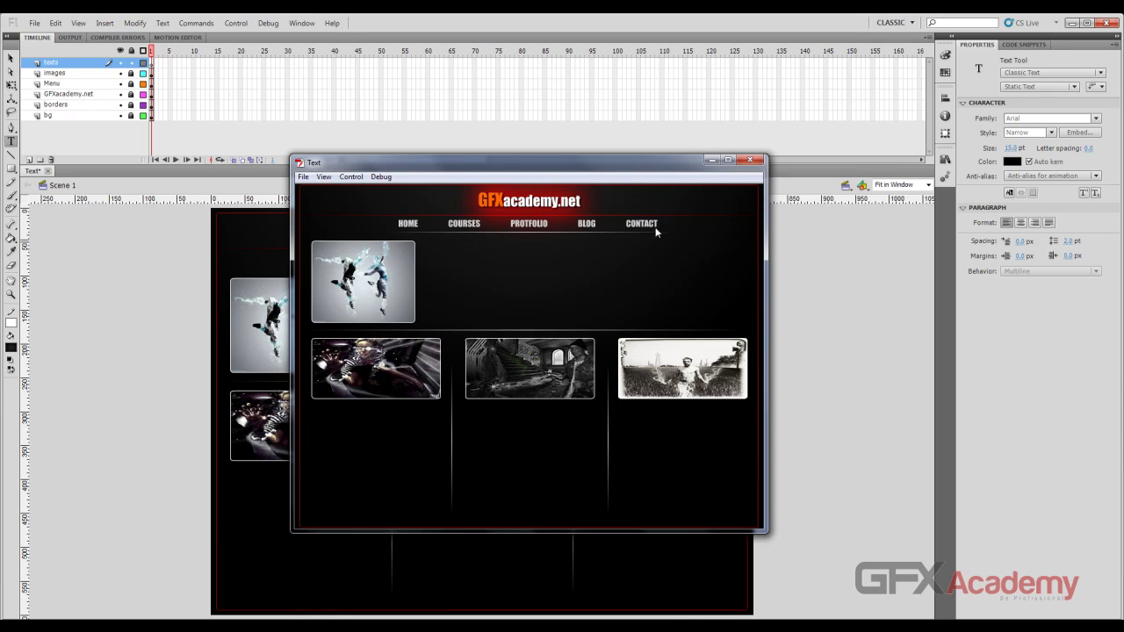
click(750, 160)
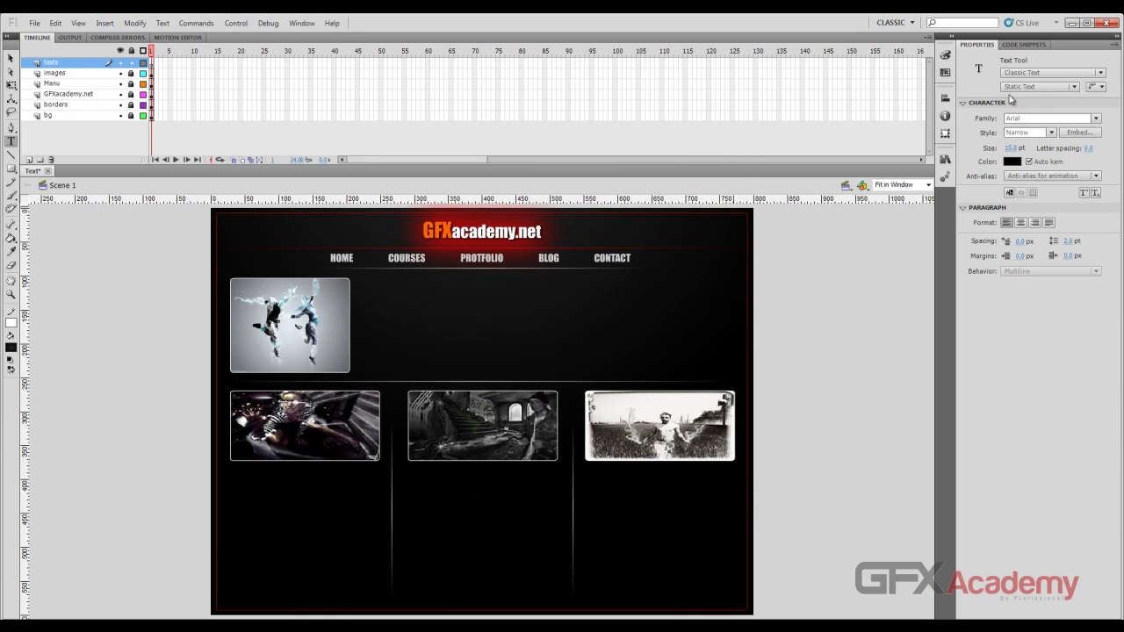
Draw a Dynamic Text field about 104 px wide in the empty area beside the dancers image and give it the instance name "text"
click(1049, 86)
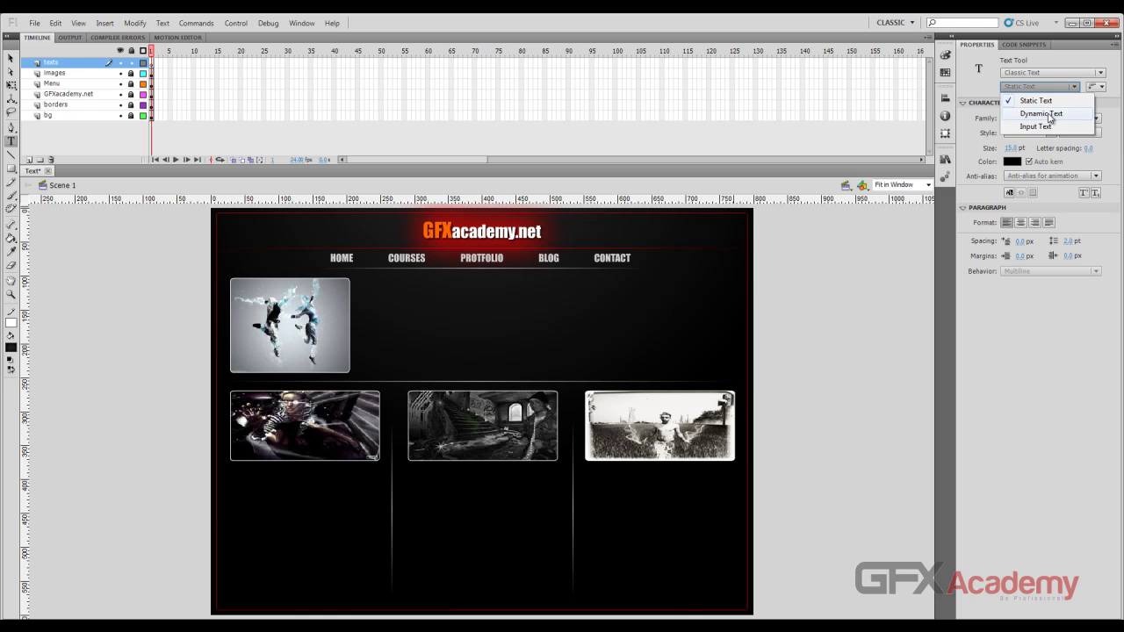
click(1048, 115)
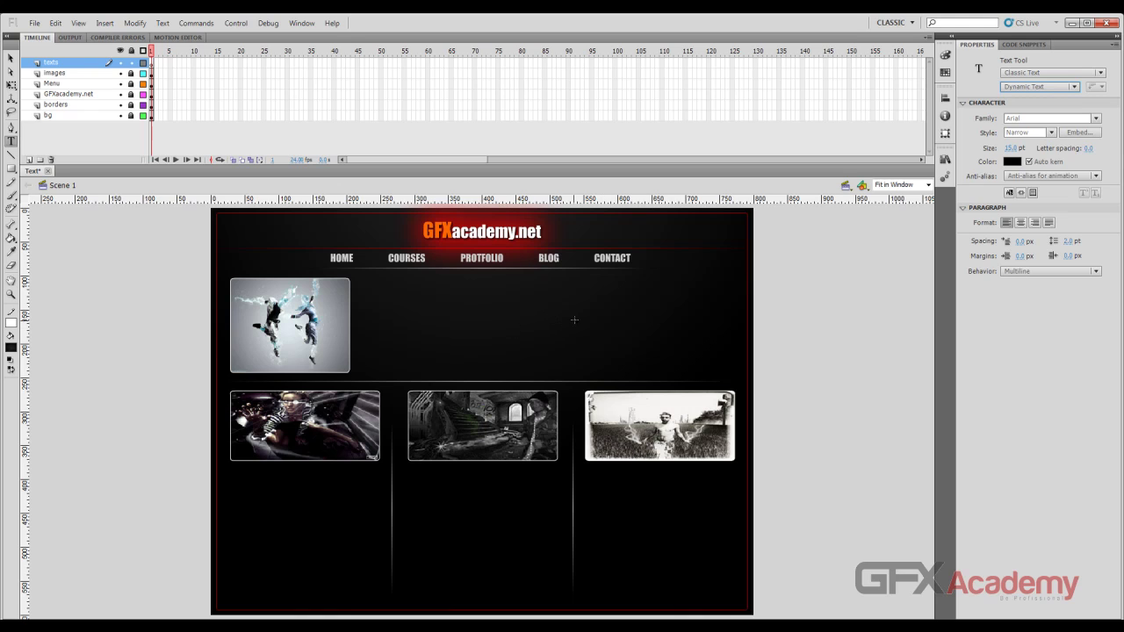
drag(571, 311, 641, 323)
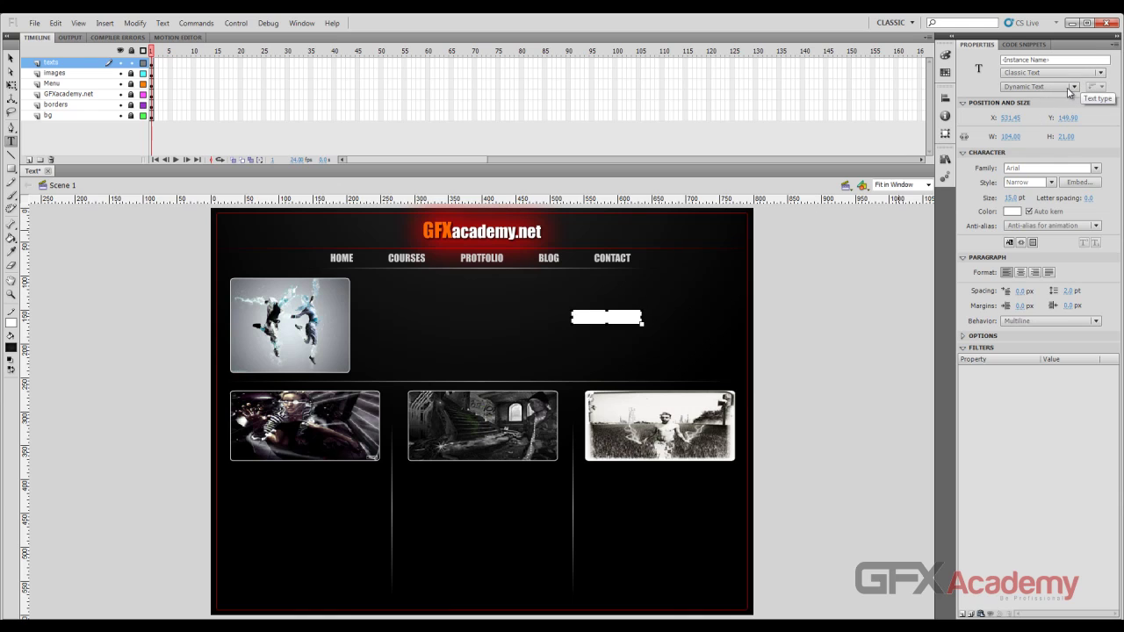
click(1016, 59)
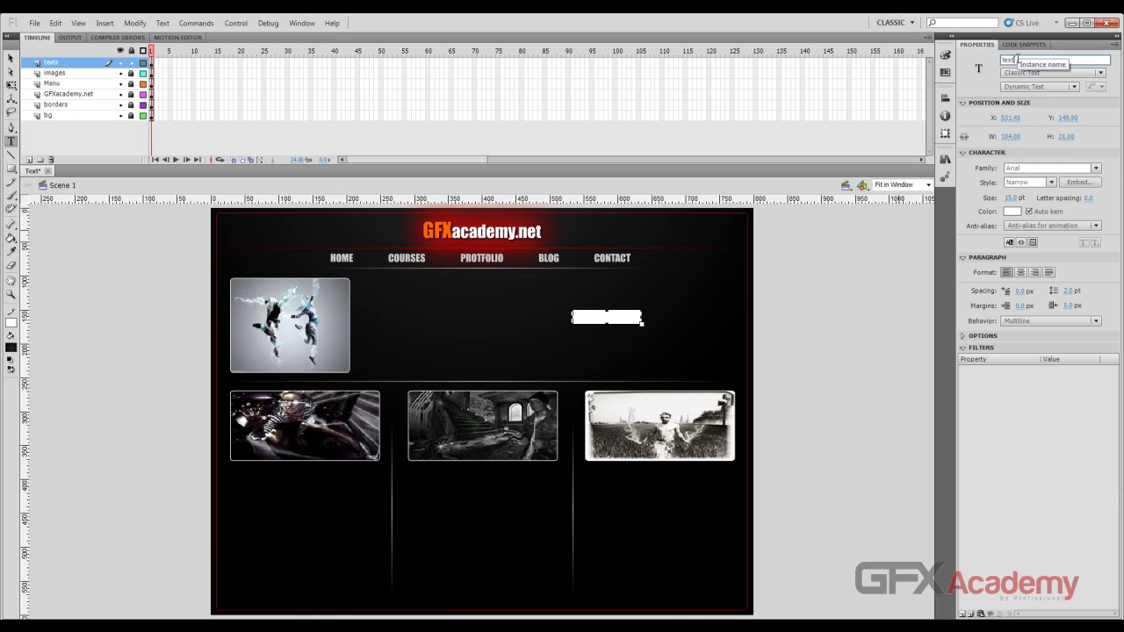
key(Return)
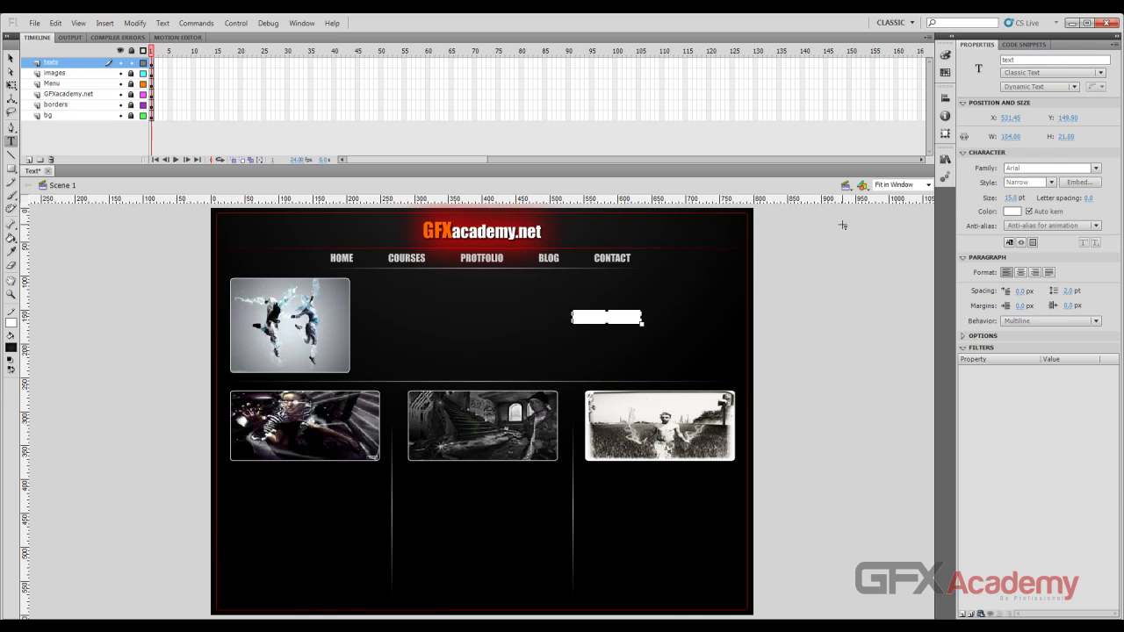
click(11, 60)
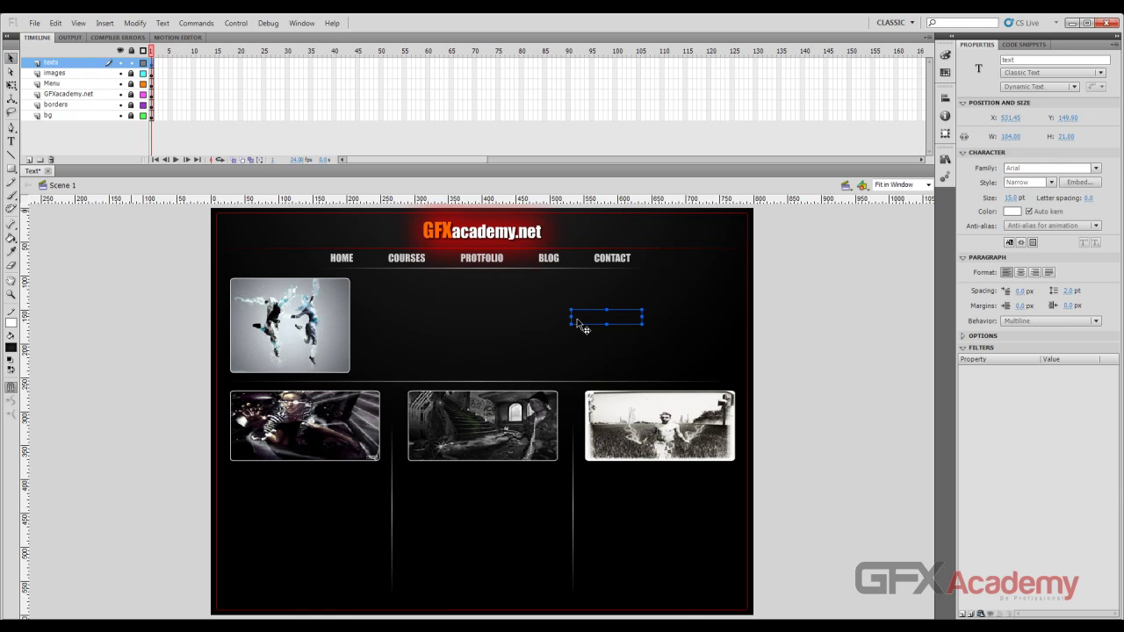
click(699, 306)
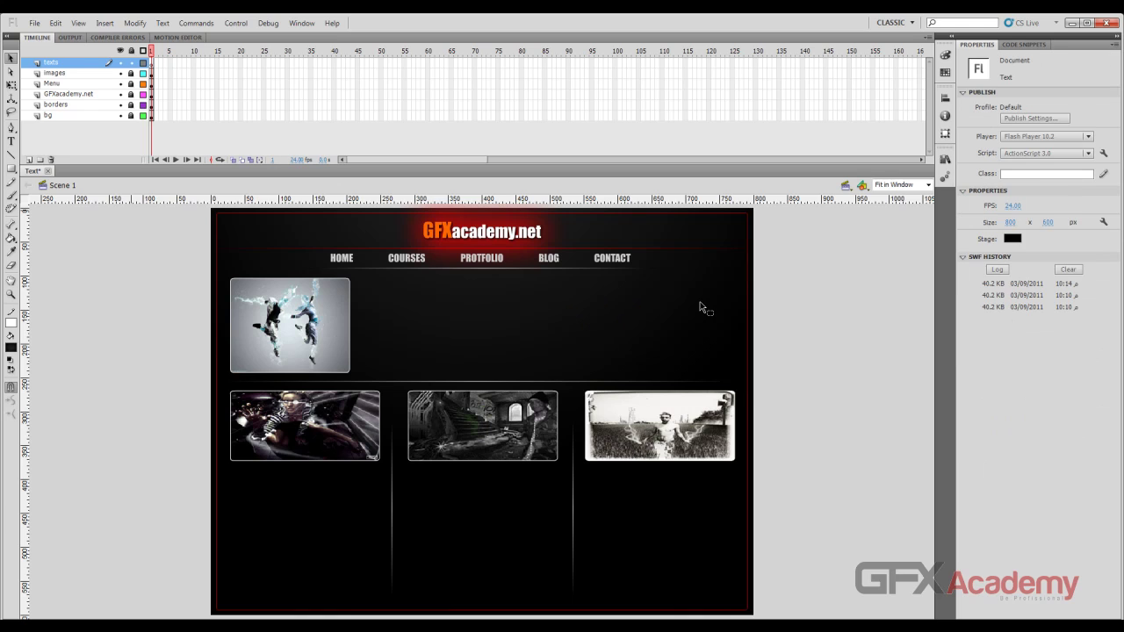
Draw an Input Text field about 289 by 31 px and move it just below the menu, beside the dancers image
click(11, 141)
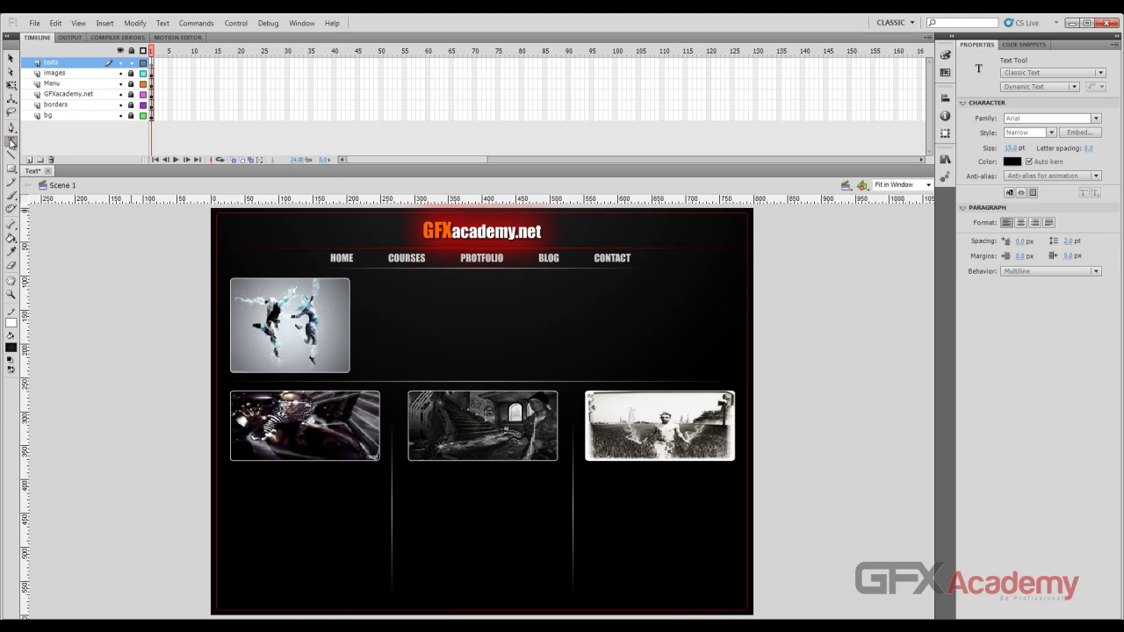
click(1073, 87)
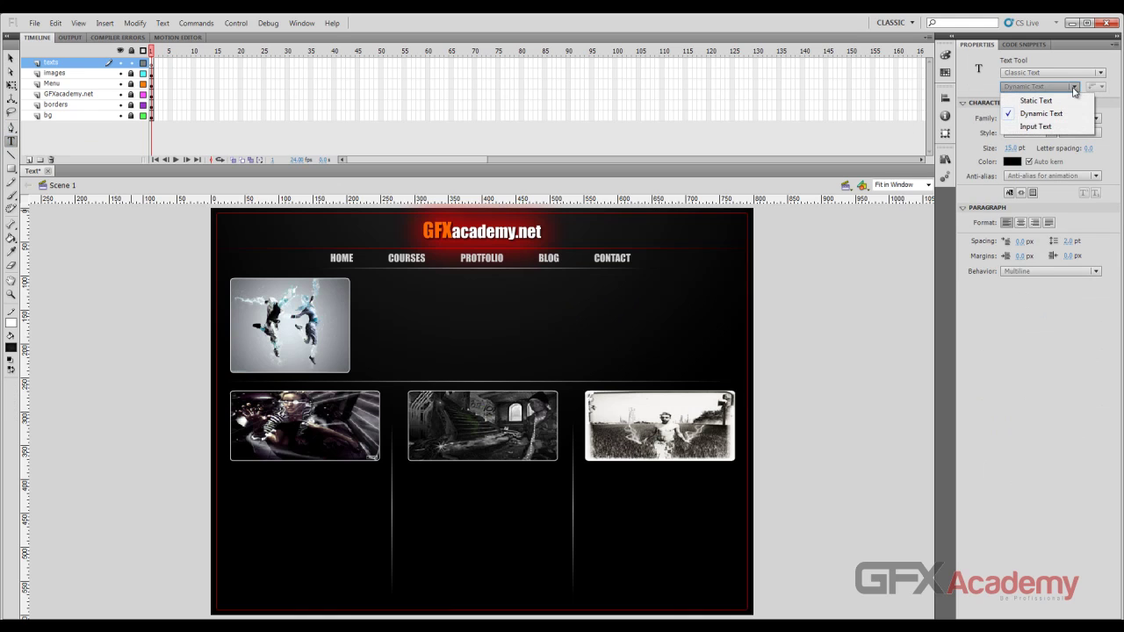
click(1043, 126)
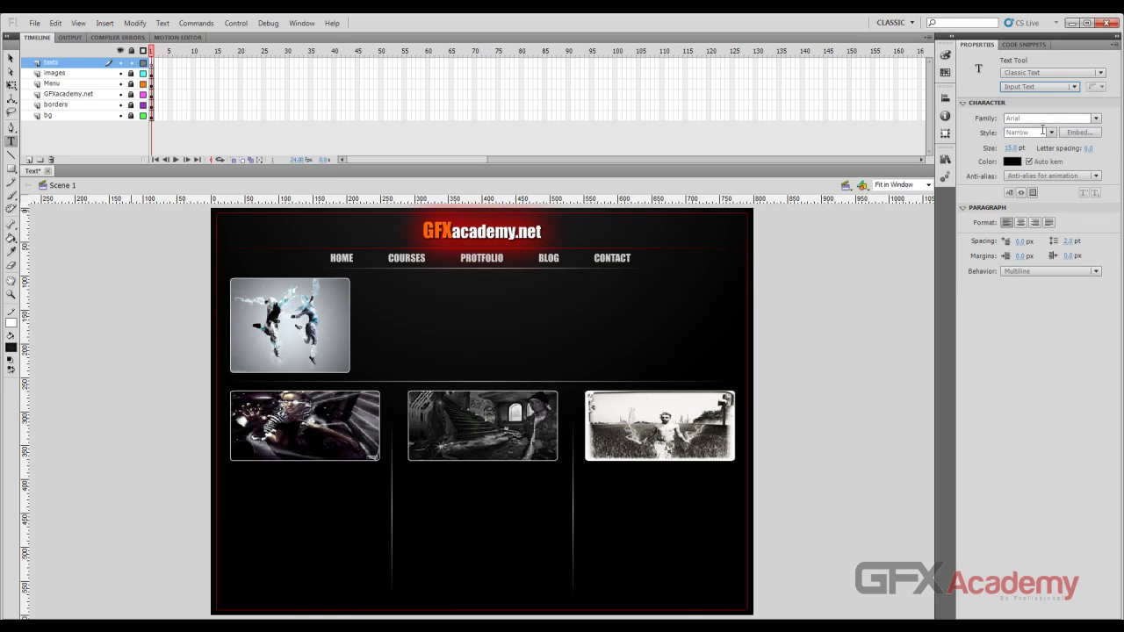
drag(475, 298, 670, 320)
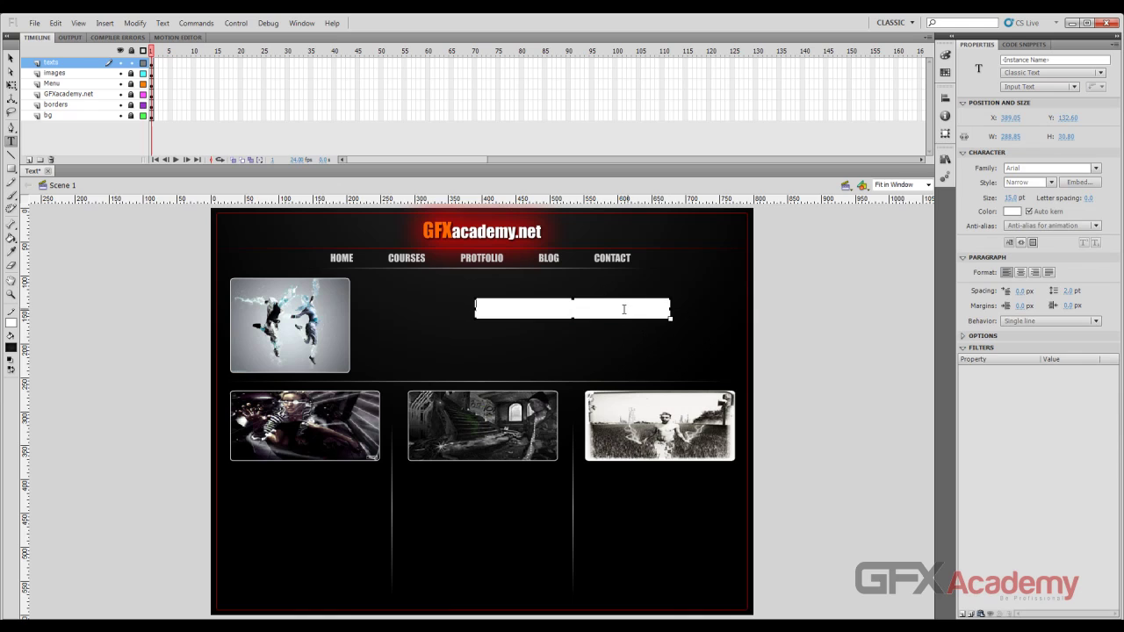
click(11, 59)
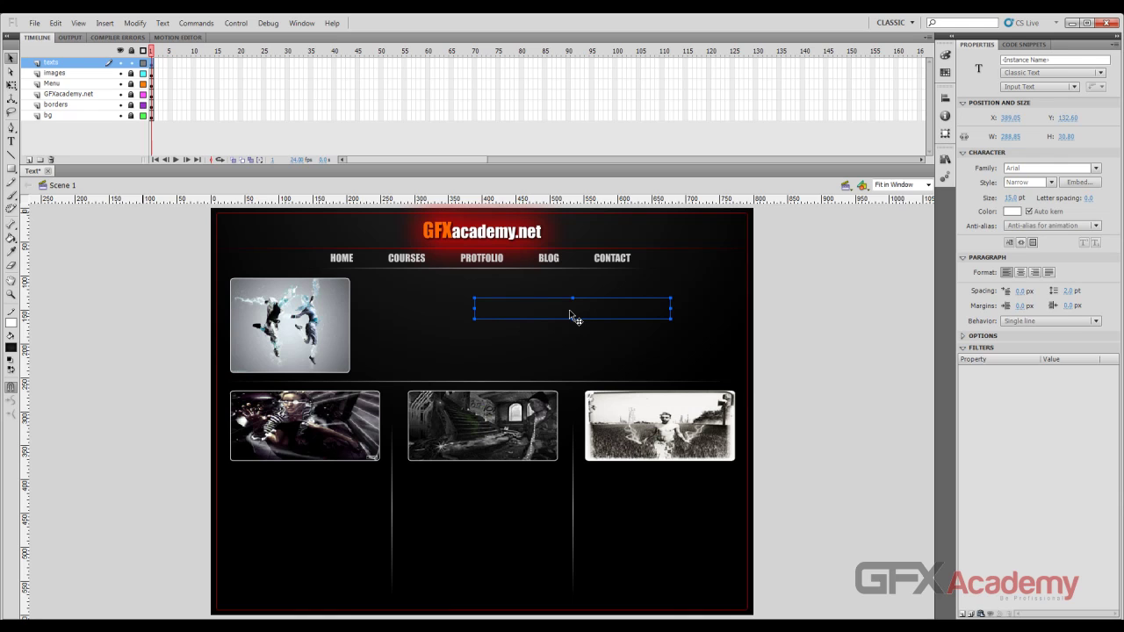
drag(569, 311, 510, 286)
Test the movie and enter a long string of random sample text into the input field
key(ctrl+Return)
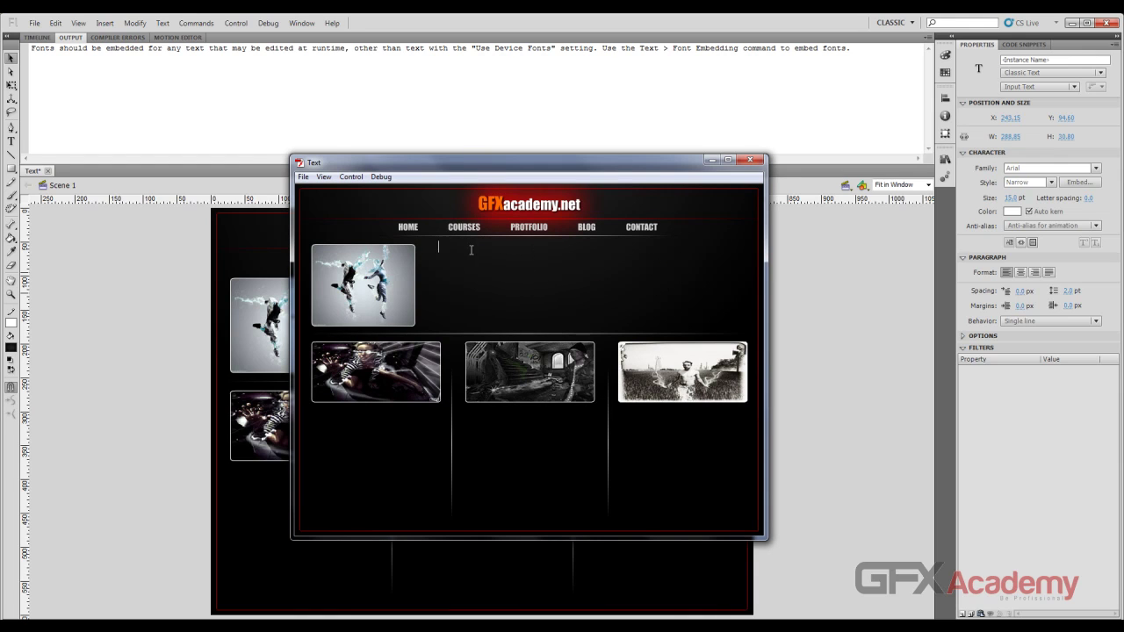
text(ghhgfhgfh)
text( kjdfghfjgdgh)
text( kfjhfdjkghfjkghjkfdghjkfdhgfdg)
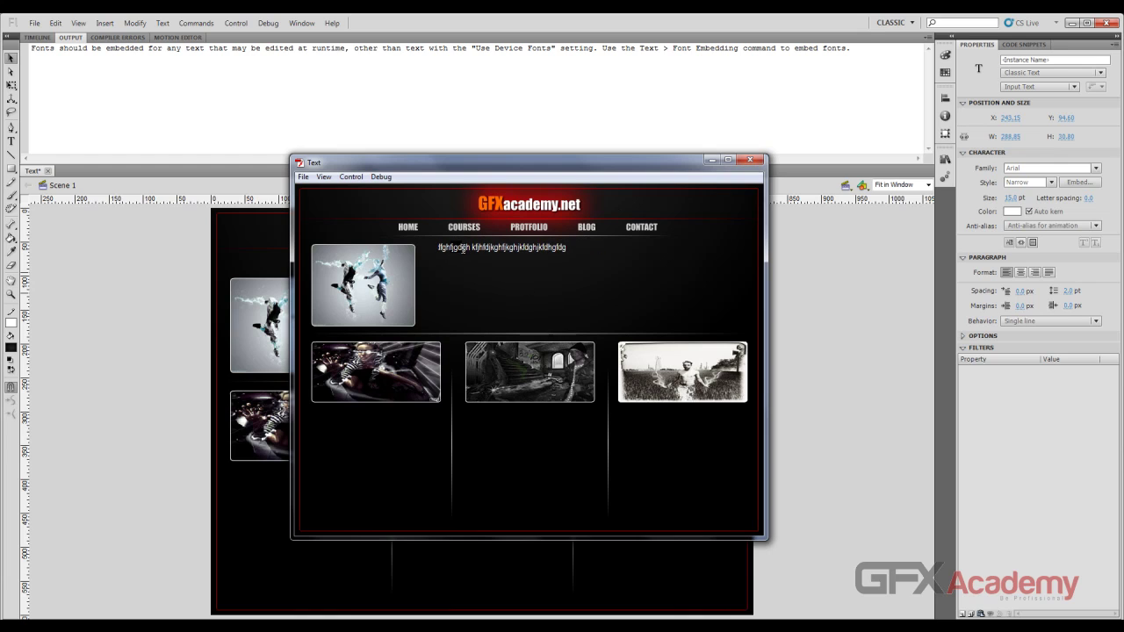
Erase the sample text from the input field, close the movie preview and return to the timeline
key(BackSpace)
key(BackSpace)
key(BackSpace)
key(BackSpace)
key(BackSpace)
key(BackSpace)
key(BackSpace)
key(BackSpace)
key(BackSpace)
key(BackSpace)
key(BackSpace)
key(BackSpace)
key(BackSpace)
key(BackSpace)
key(BackSpace)
key(BackSpace)
key(BackSpace)
key(BackSpace)
key(BackSpace)
key(BackSpace)
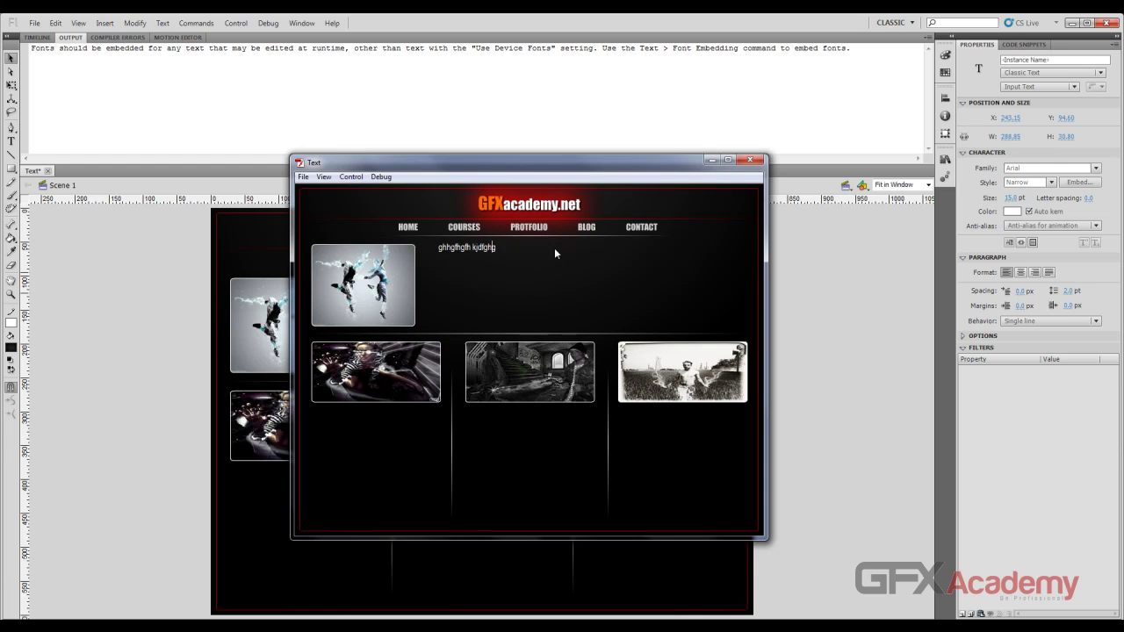
key(BackSpace)
key(BackSpace)
key(BackSpace)
key(BackSpace)
key(BackSpace)
key(BackSpace)
key(BackSpace)
key(BackSpace)
key(BackSpace)
key(BackSpace)
key(BackSpace)
key(BackSpace)
key(BackSpace)
key(BackSpace)
key(BackSpace)
click(750, 160)
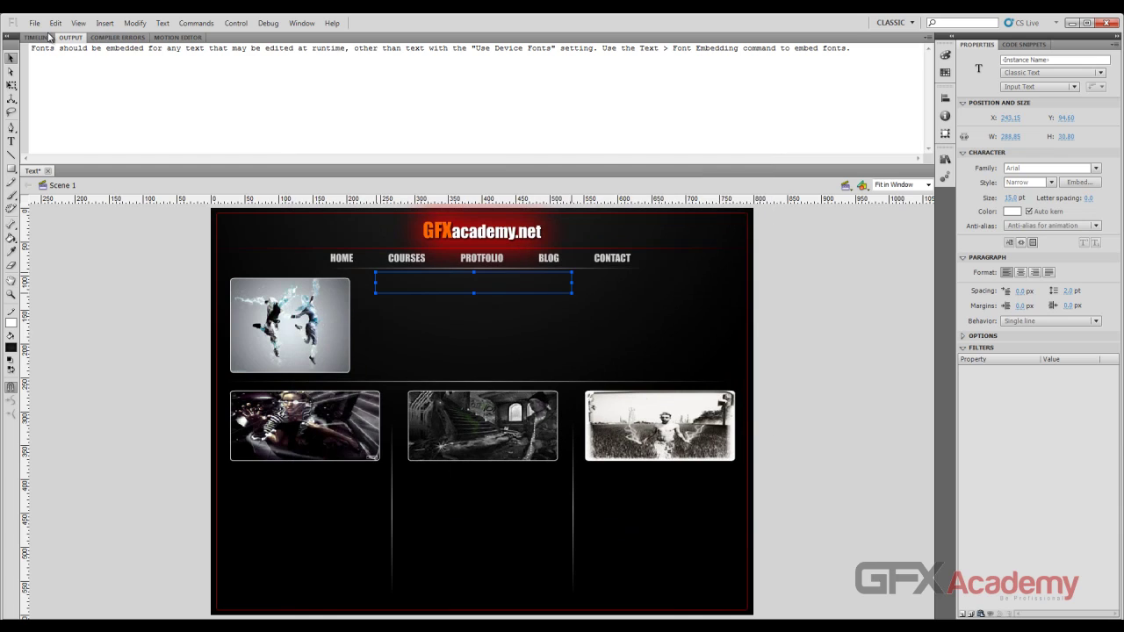
click(50, 37)
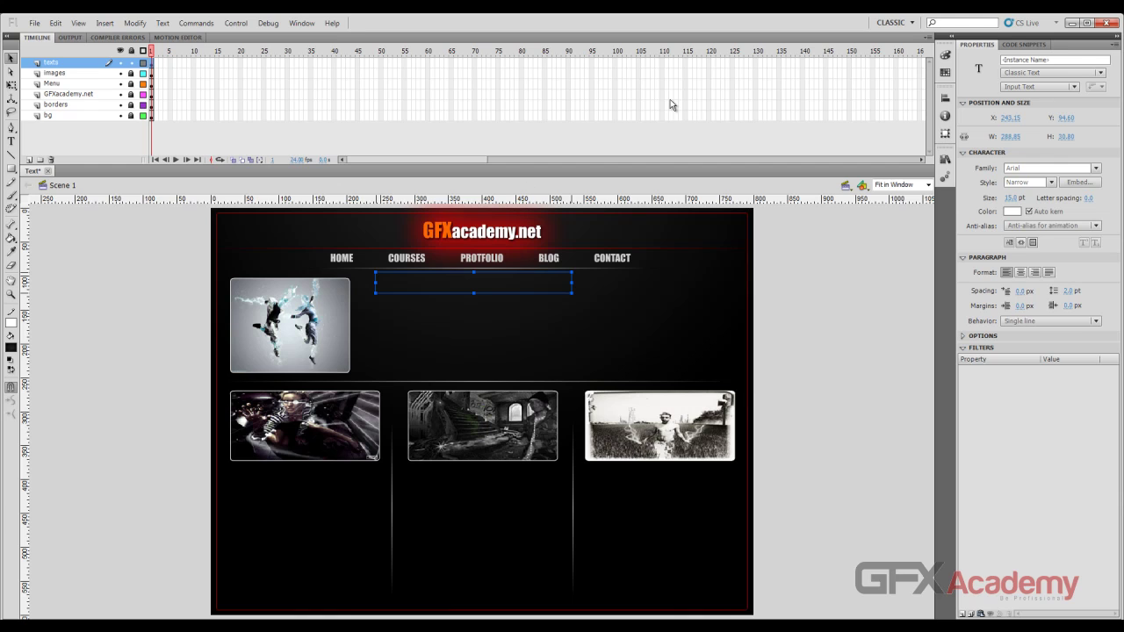
Change the field to Static Text with Vertical orientation and stretch it to about 125 px high
click(1073, 87)
click(1071, 100)
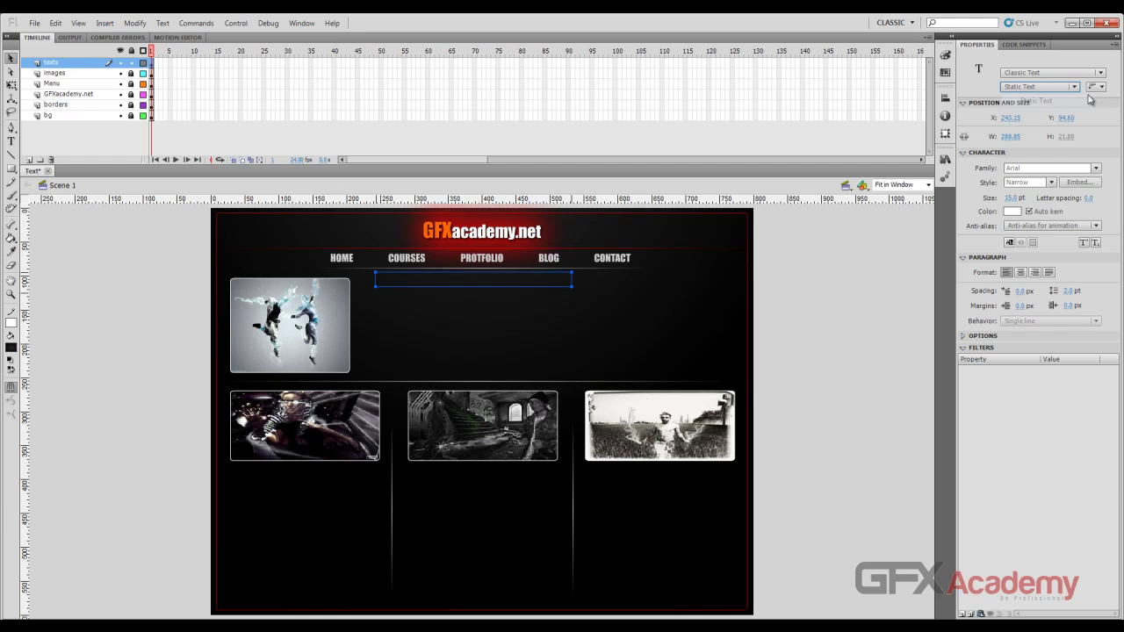
click(1101, 87)
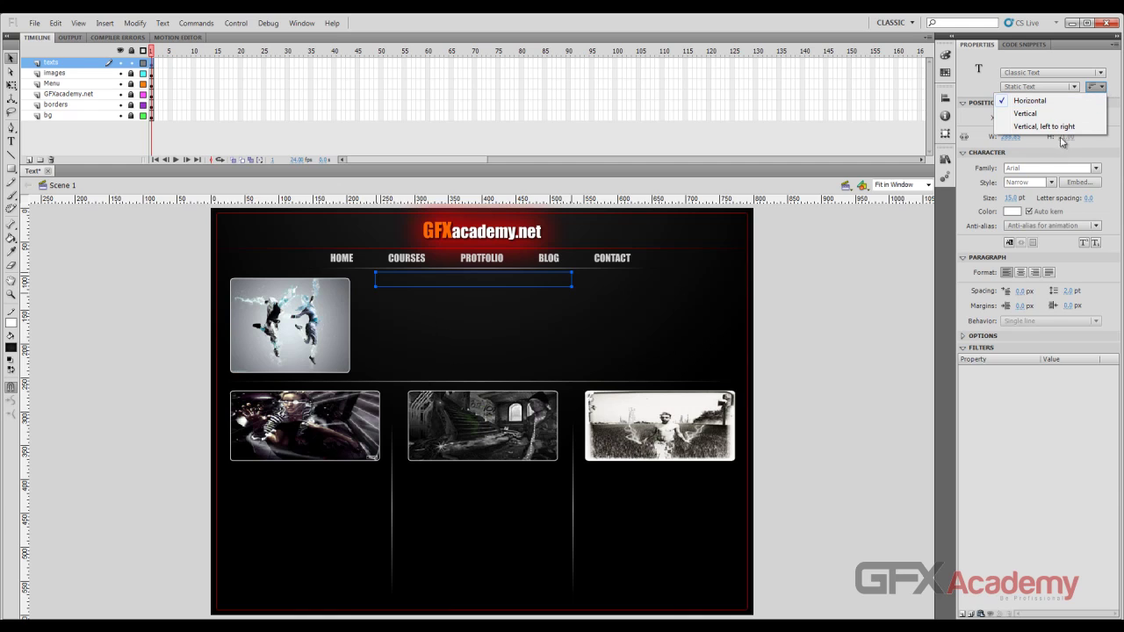
click(1024, 114)
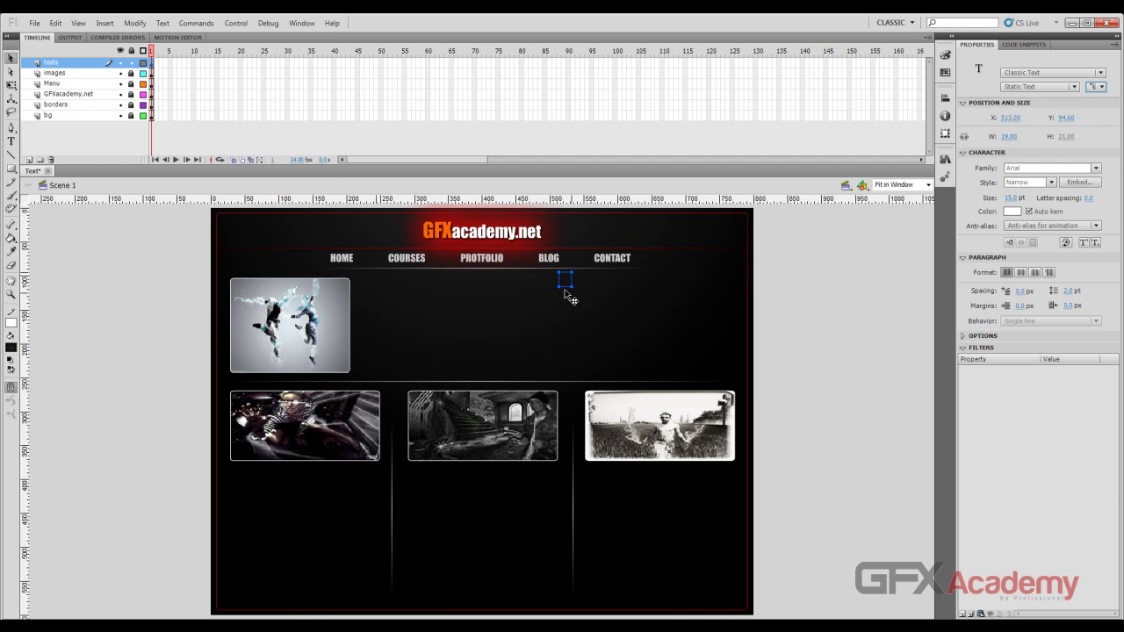
drag(571, 287, 578, 356)
Set the field's orientation to "Vertical, left to right" and enter "Text" three times so that each word fills its own column
click(1073, 86)
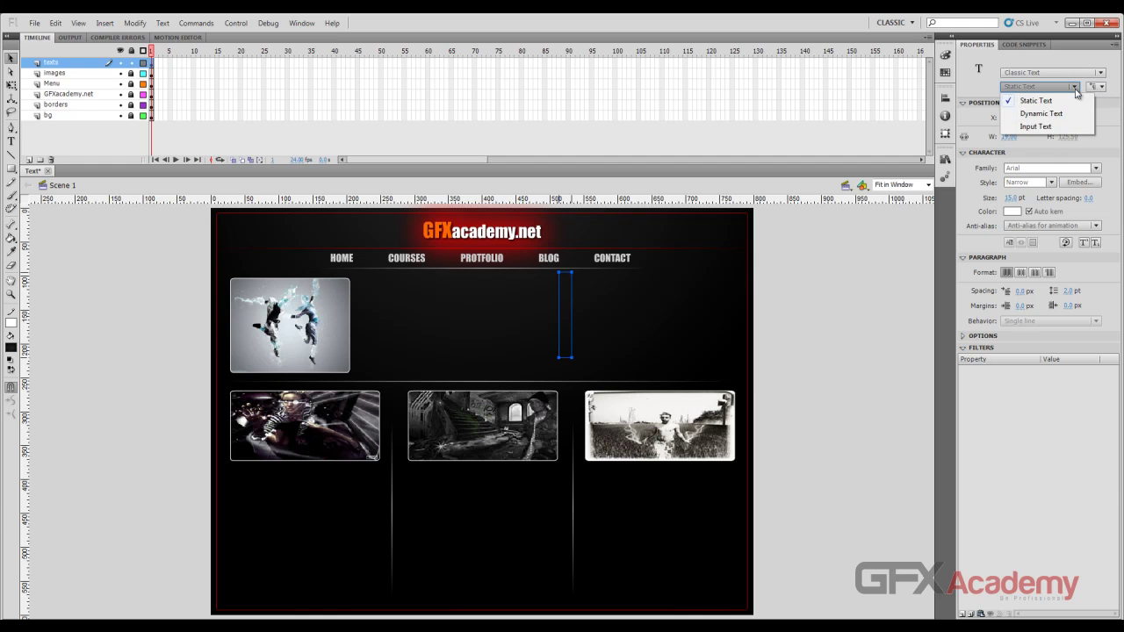
click(1098, 87)
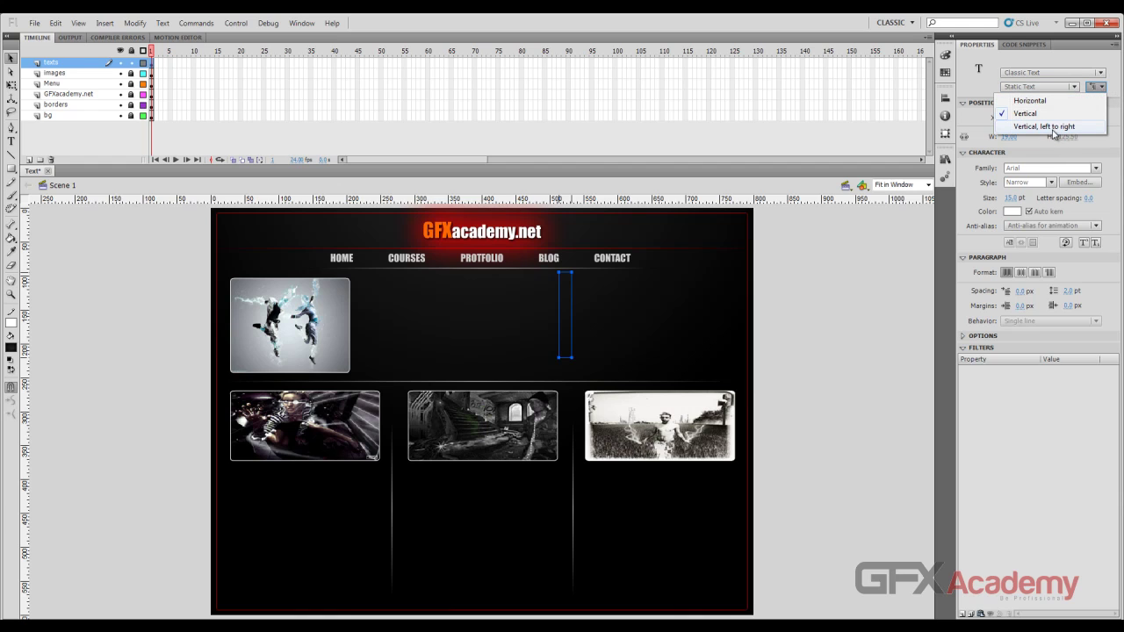
click(1057, 128)
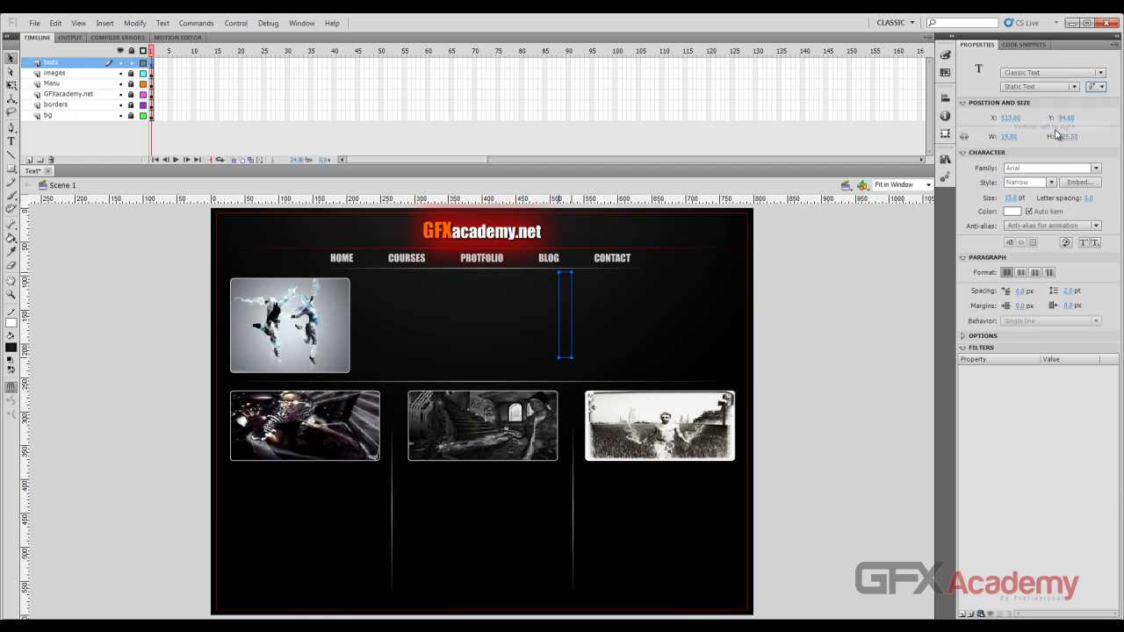
double_click(568, 285)
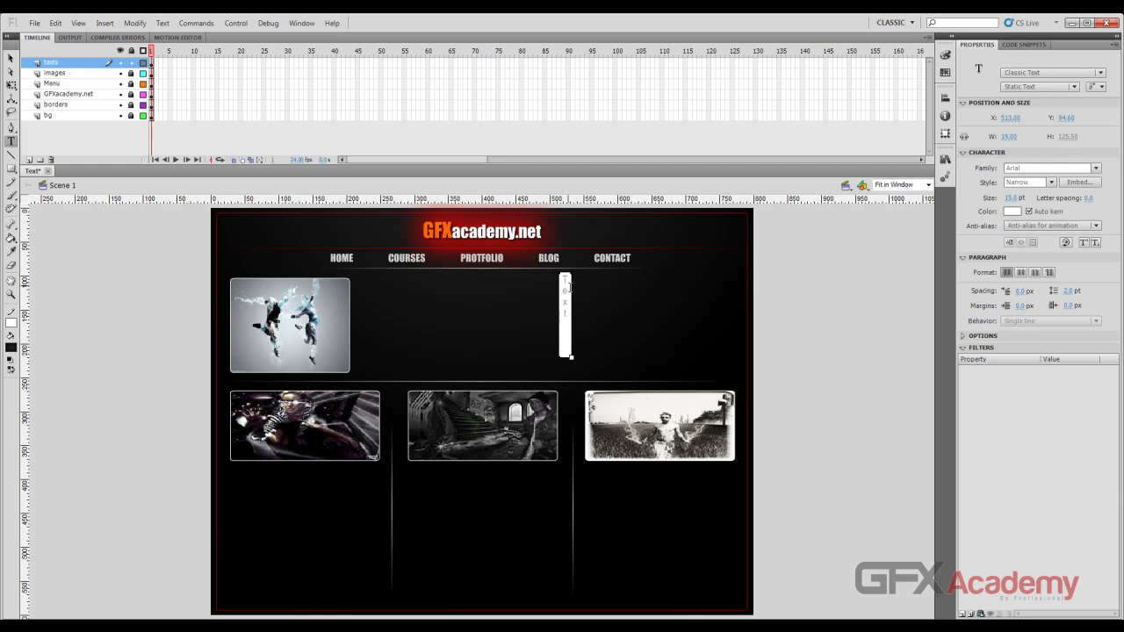
double_click(562, 331)
text(Text Text)
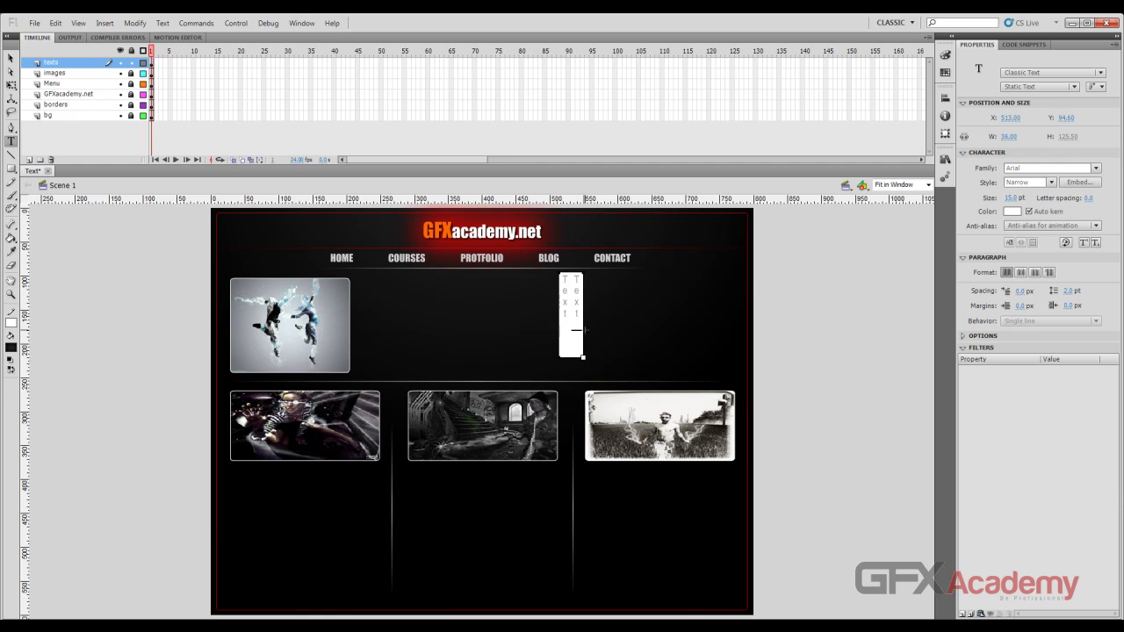
text(Text)
Set the text's orientation to Horizontal, try narrowing the field to about 27 px, and fit its width to a single line
click(1098, 88)
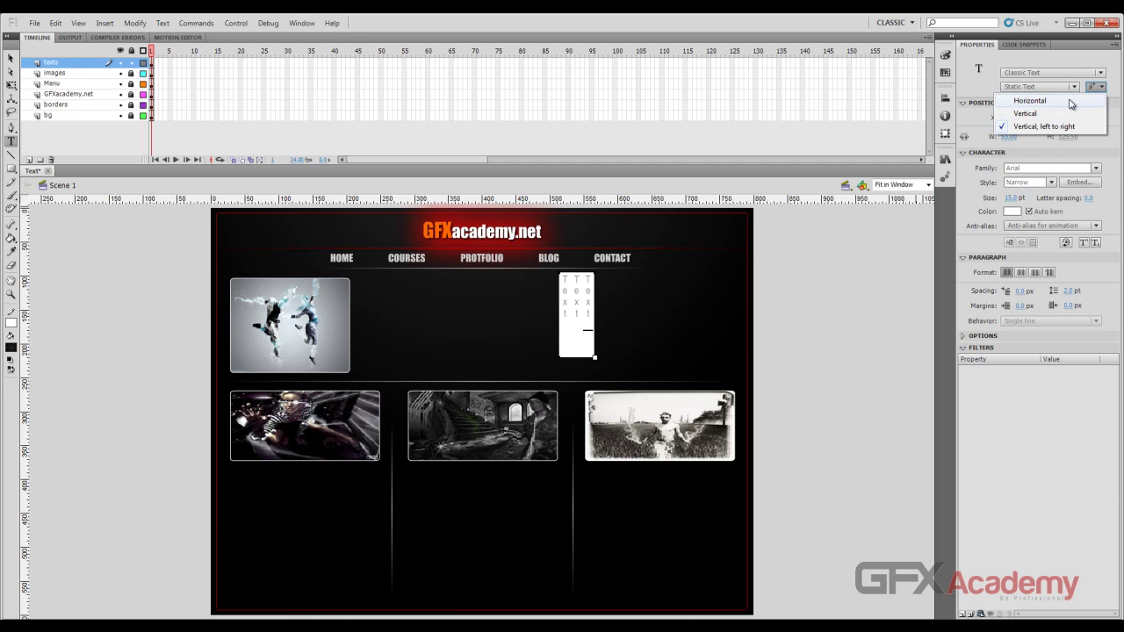
click(1073, 101)
mouse_move(595, 275)
mouse_down()
mouse_move(617, 276)
mouse_move(575, 275)
mouse_up()
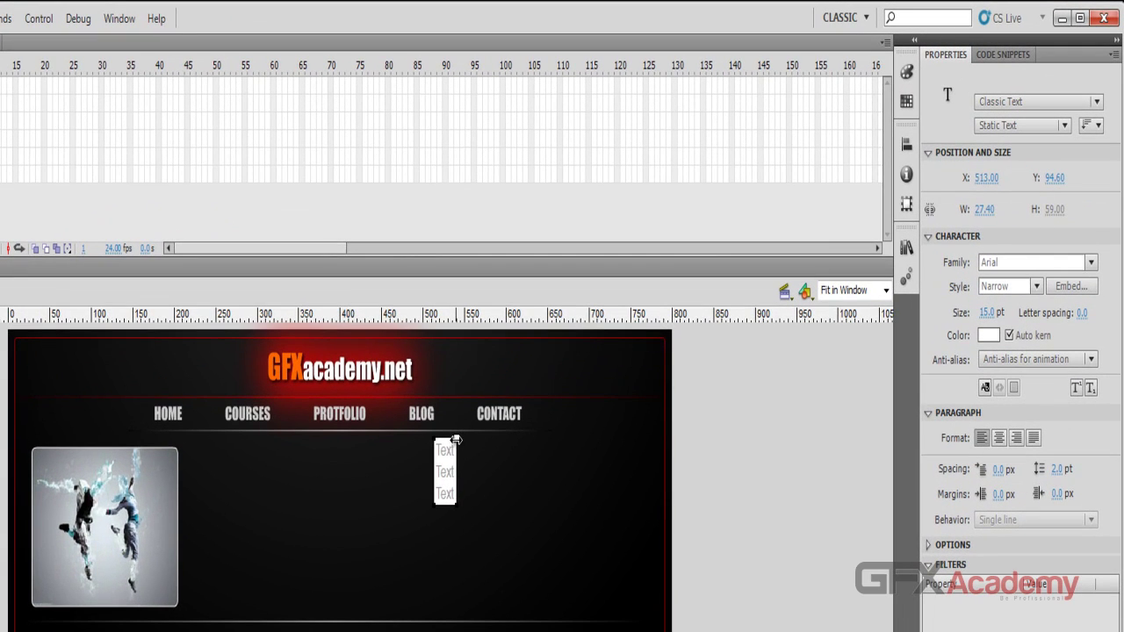
double_click(455, 438)
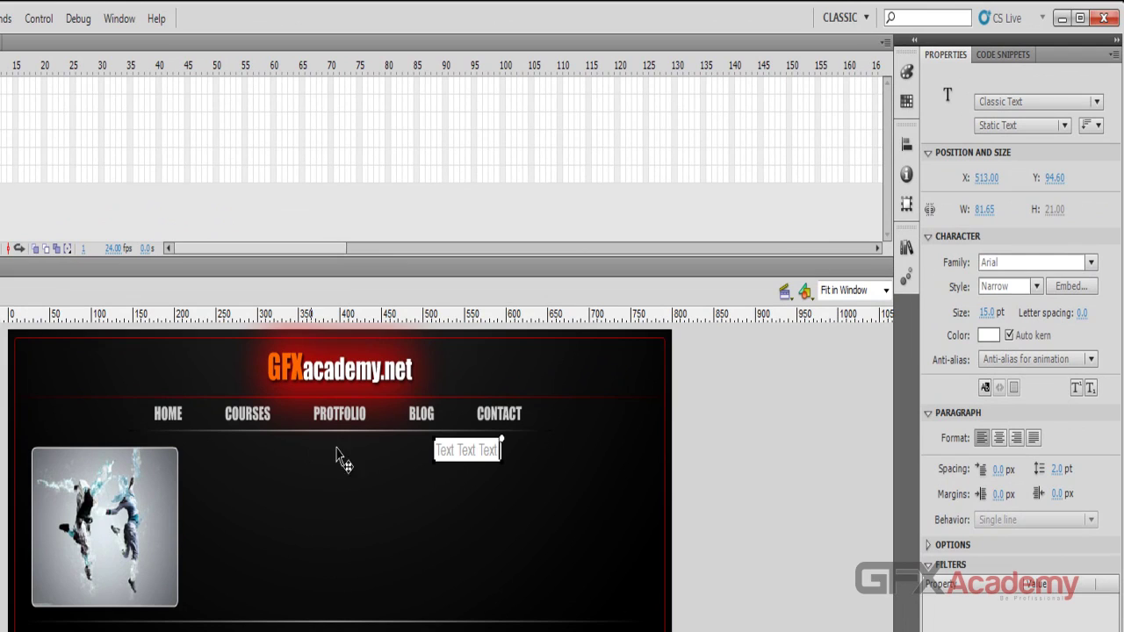
Set the static text's orientation to Vertical and shift the text field horizontally to about X 523
click(1092, 127)
click(1071, 169)
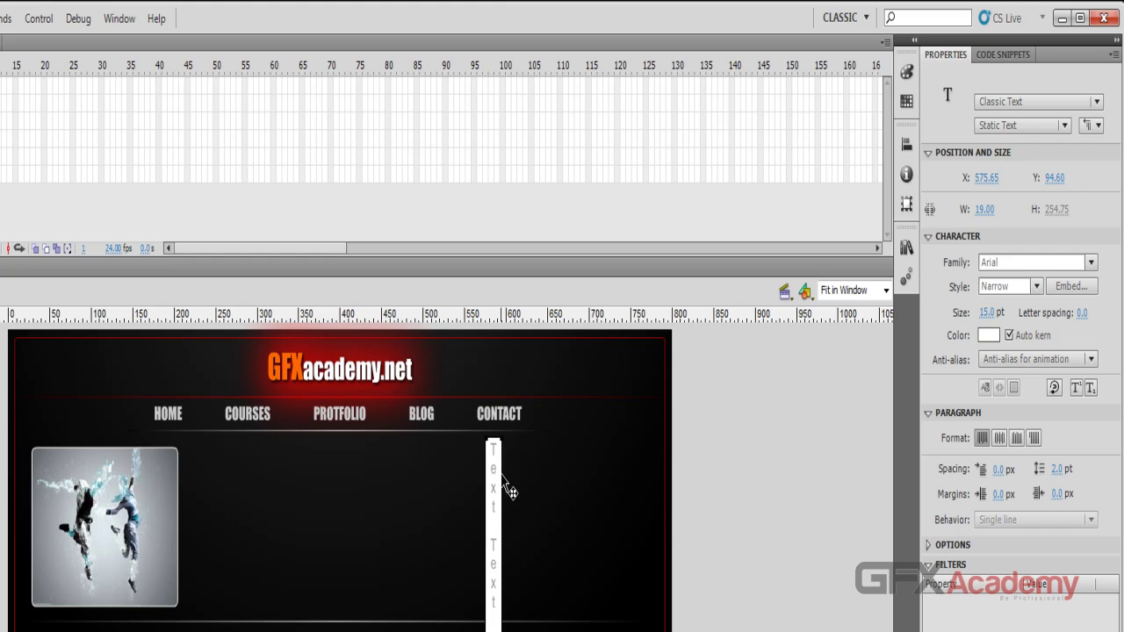
click(1093, 127)
click(579, 527)
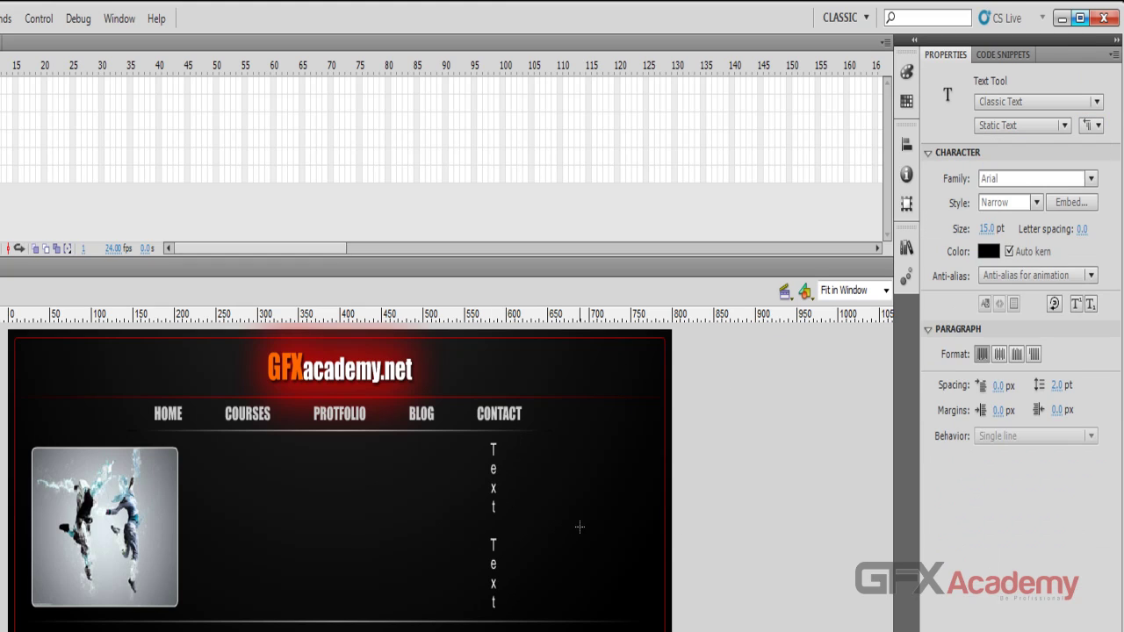
key(v)
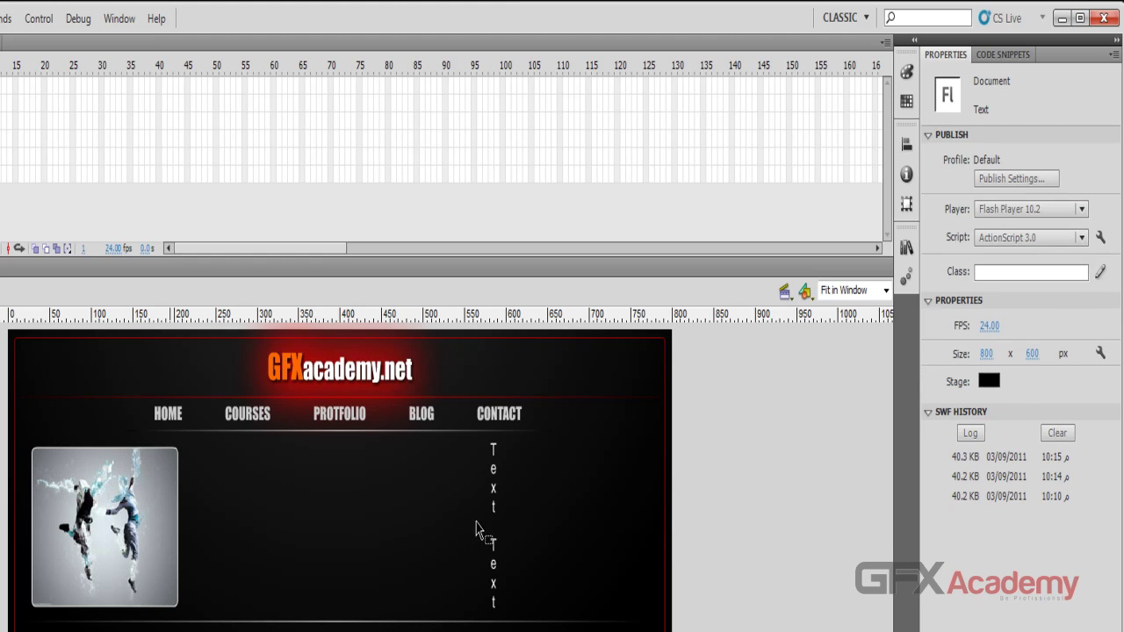
click(497, 533)
drag(497, 533, 475, 533)
drag(472, 402, 452, 401)
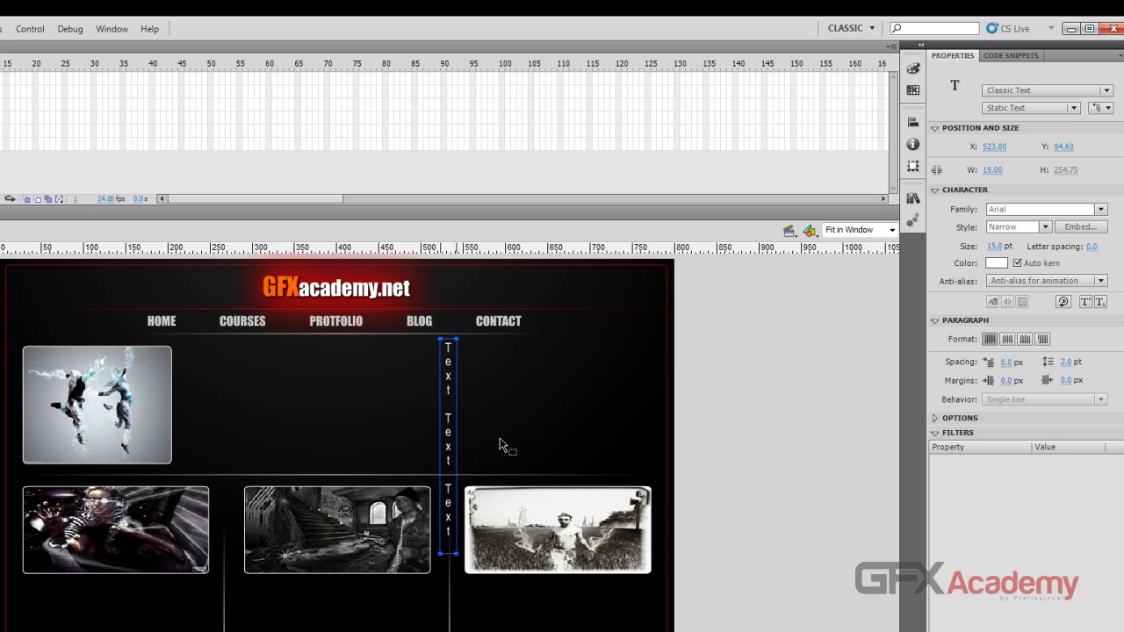
Set the field's orientation to "Vertical, left to right", add a fourth "Text" and resize the field so each word fills one column
click(1101, 107)
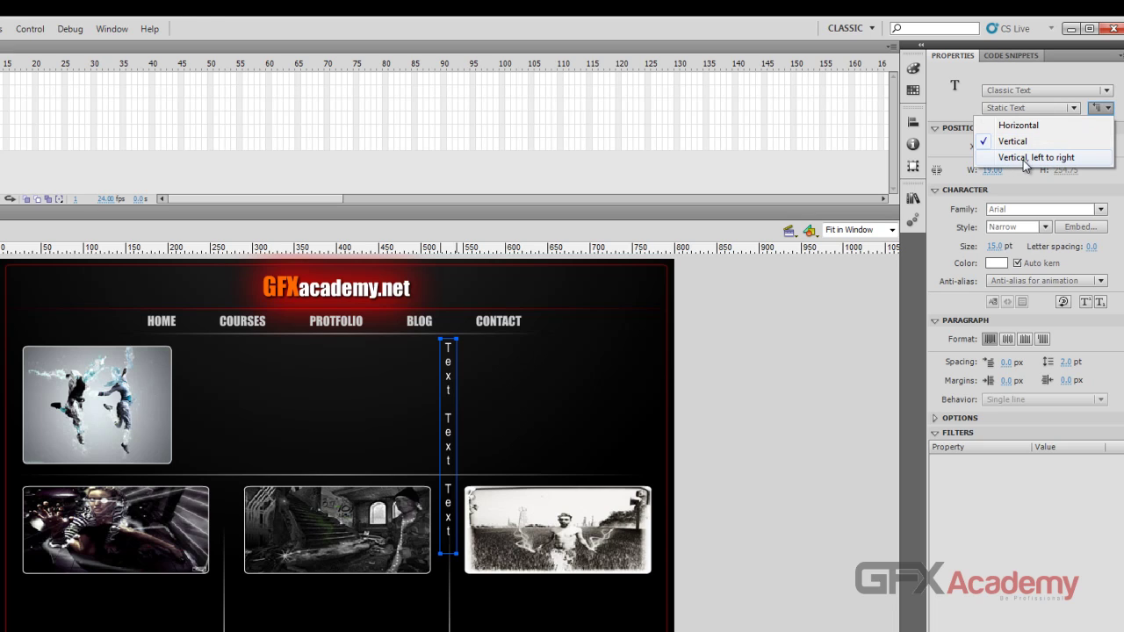
click(1040, 164)
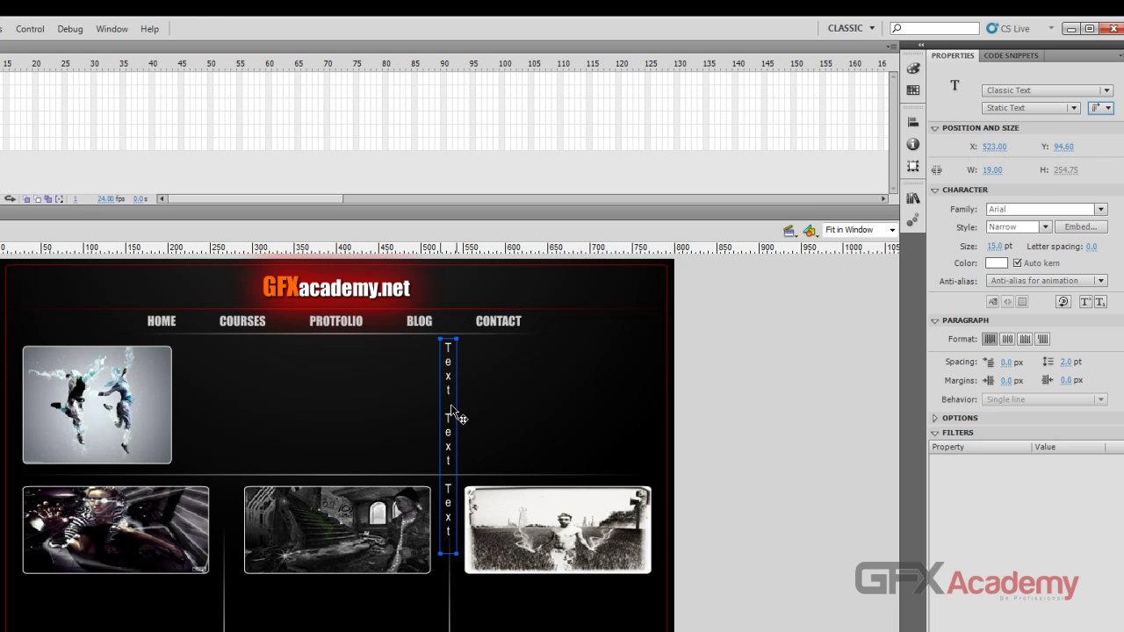
click(451, 372)
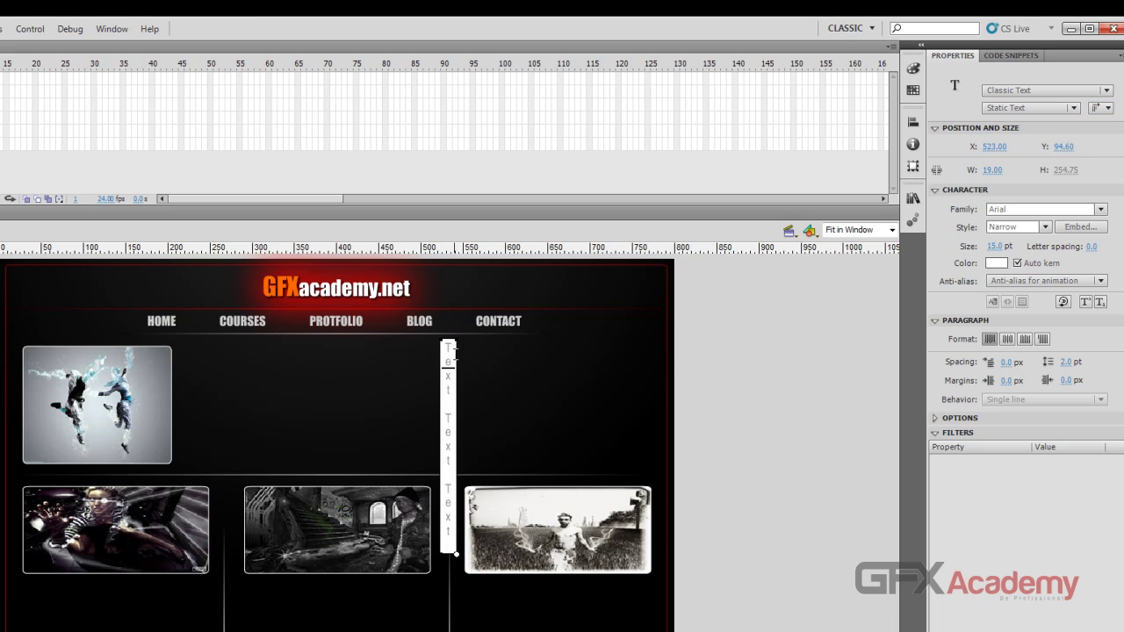
double_click(455, 341)
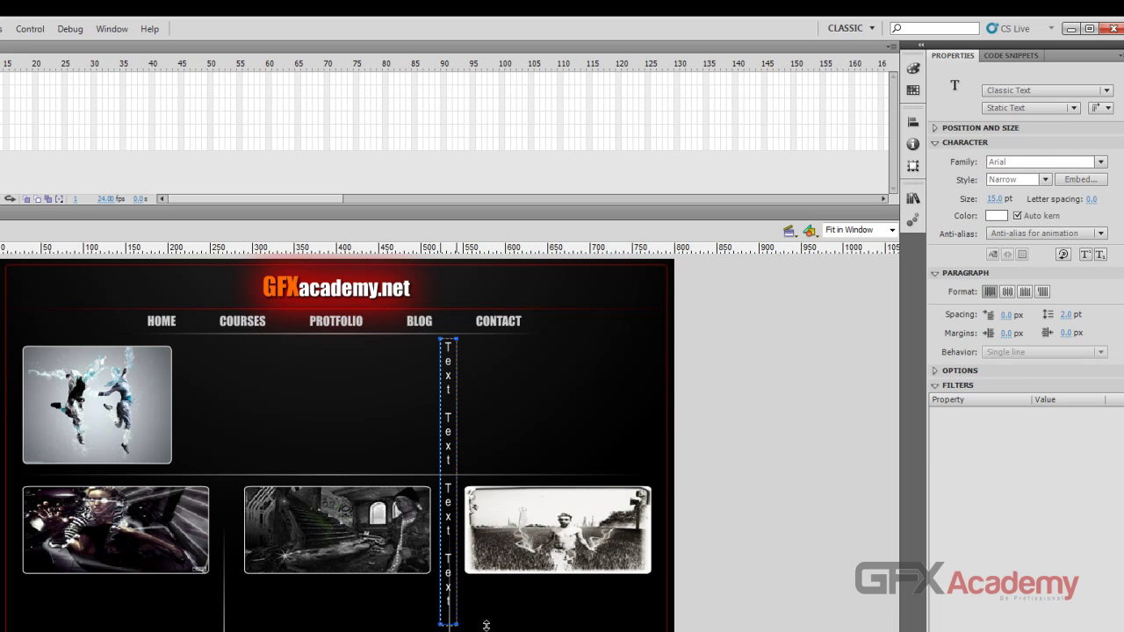
drag(468, 436, 466, 396)
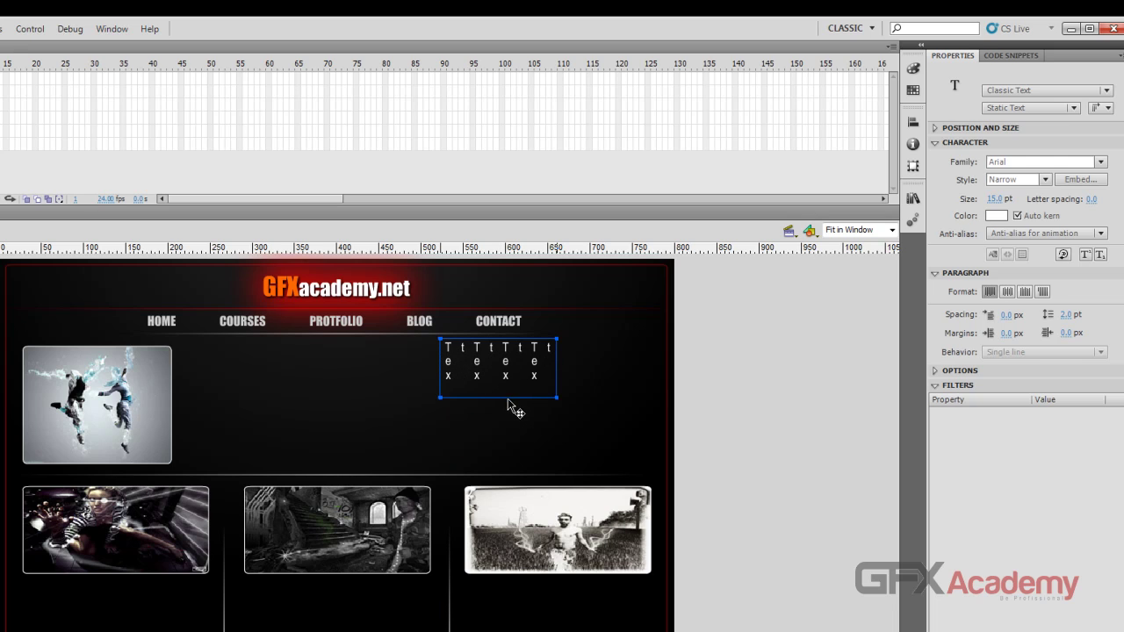
drag(513, 402, 557, 414)
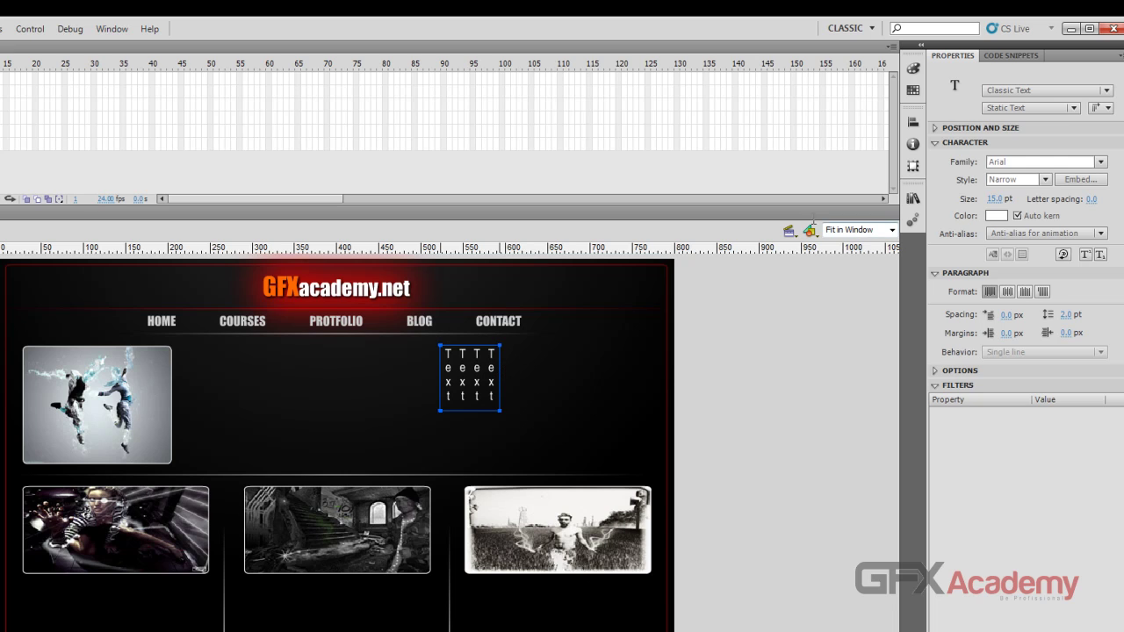
Set the text's orientation to Horizontal, move the field beside the dancers photo and widen it until the words fit one line
click(1101, 107)
click(1075, 128)
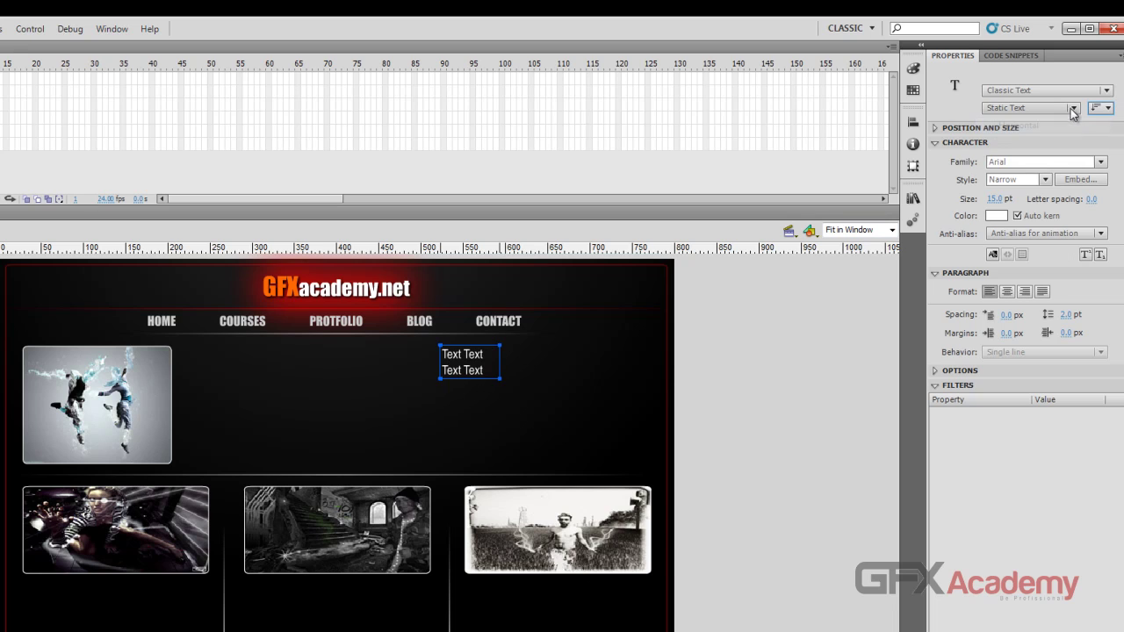
click(1075, 108)
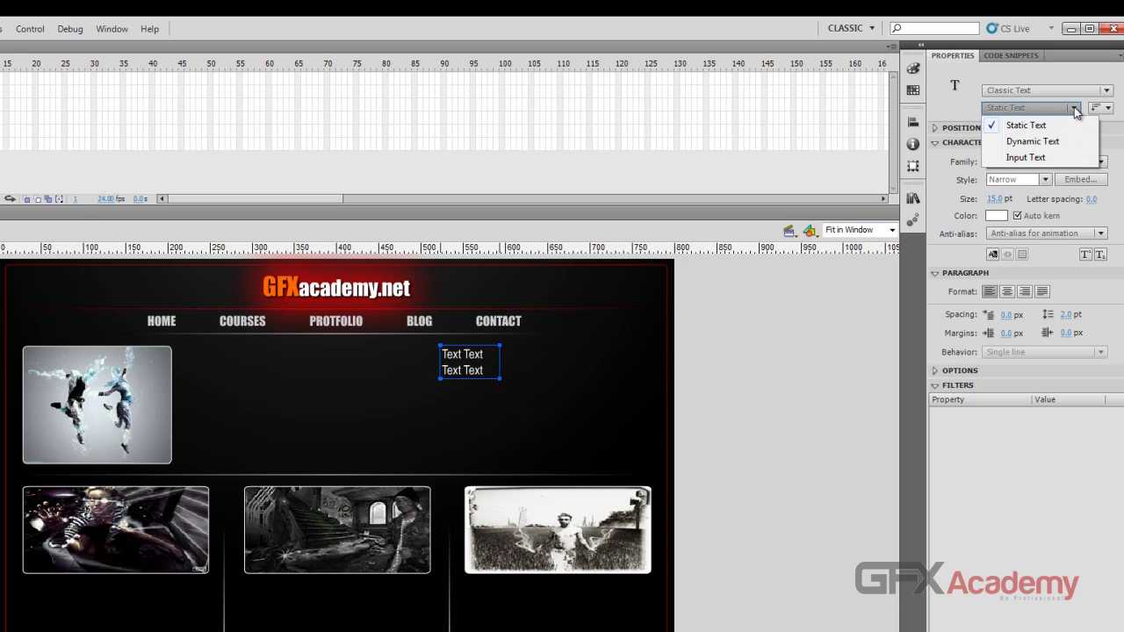
click(1077, 109)
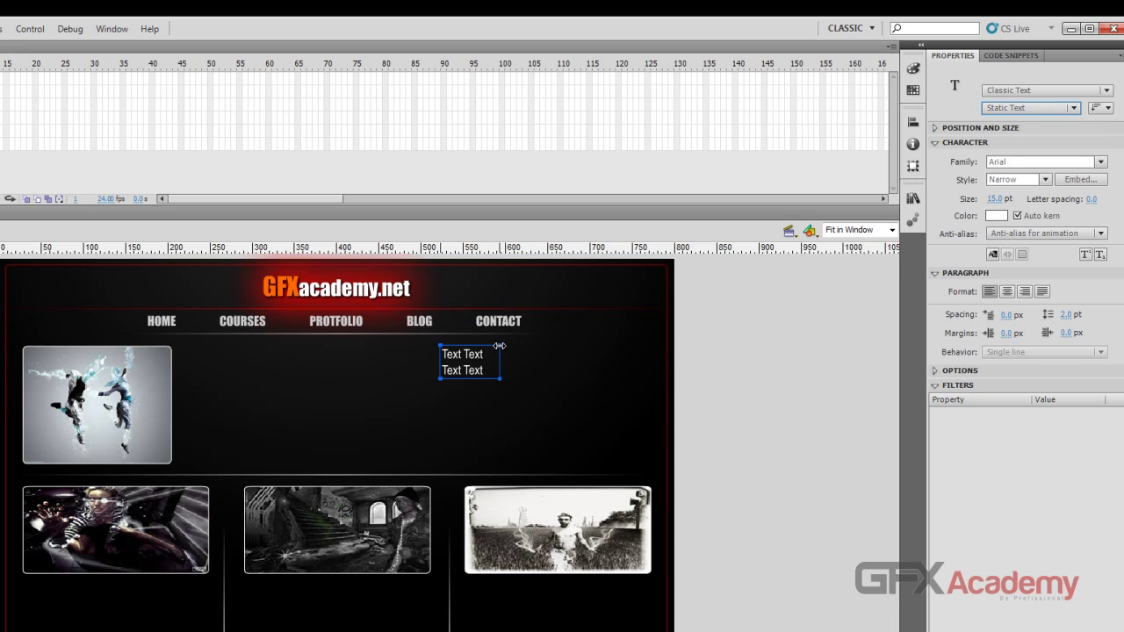
drag(499, 346, 246, 361)
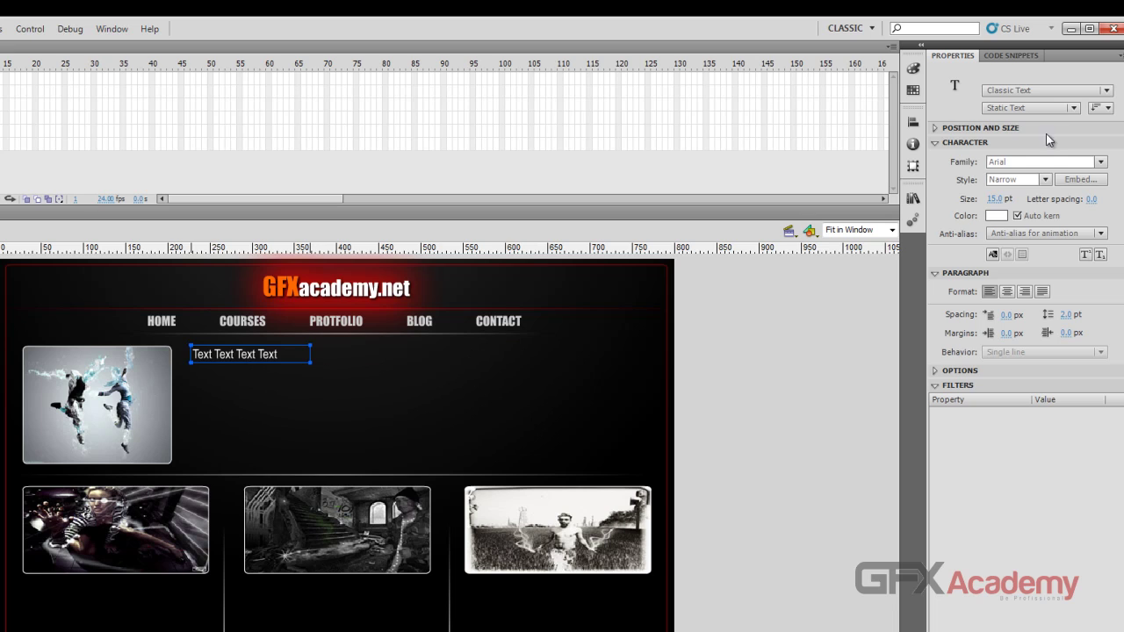
Paste the word "Text" repeatedly into the field beside the dancers photo until it wraps onto a fifth line
double_click(280, 354)
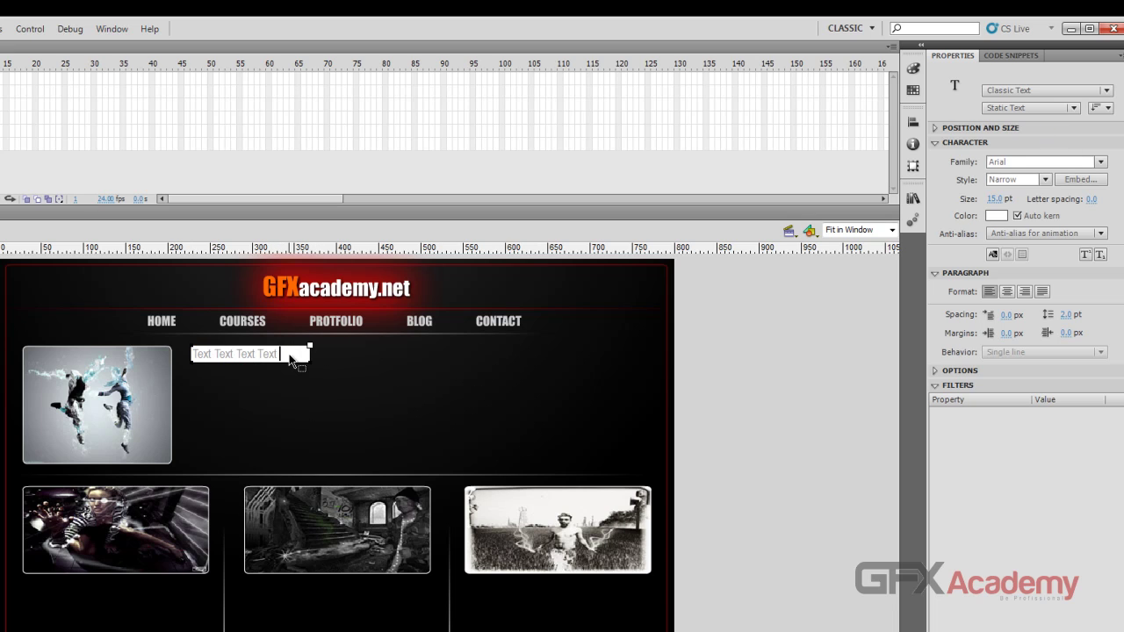
key(ctrl+v)
key(ctrl+v)
key(ctrl+v)
key(ctrl+v)
key(ctrl+v)
key(ctrl+v)
key(ctrl+v)
key(ctrl+v)
key(ctrl+v)
key(ctrl+v)
key(ctrl+v)
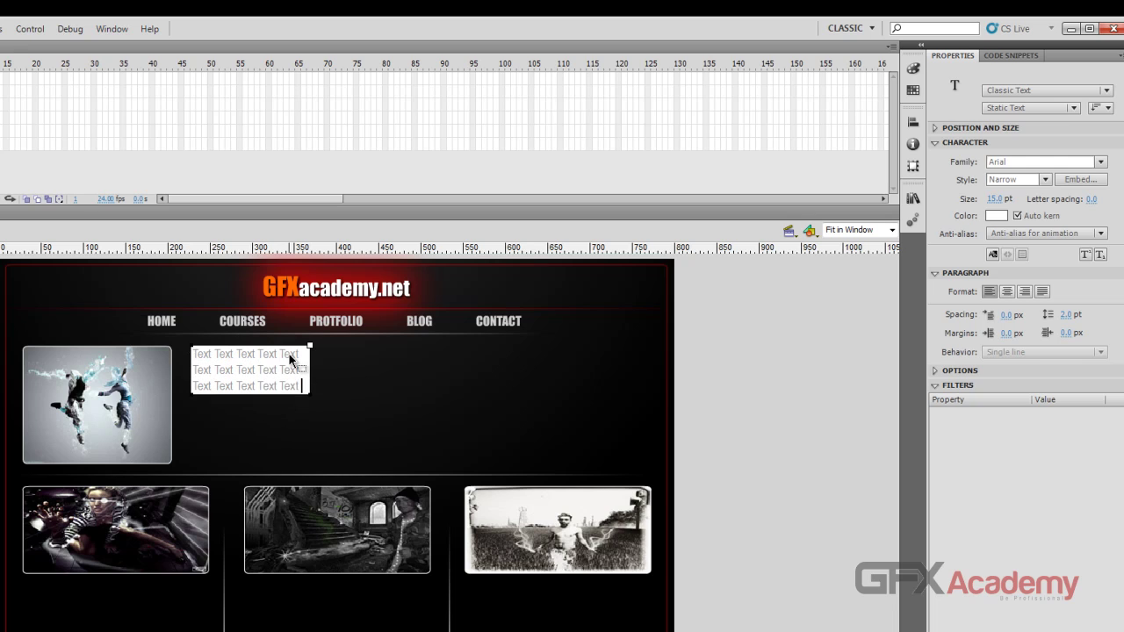
key(ctrl+v)
key(ctrl+v)
key(ctrl+v)
key(ctrl+v)
key(ctrl+v)
key(ctrl+v)
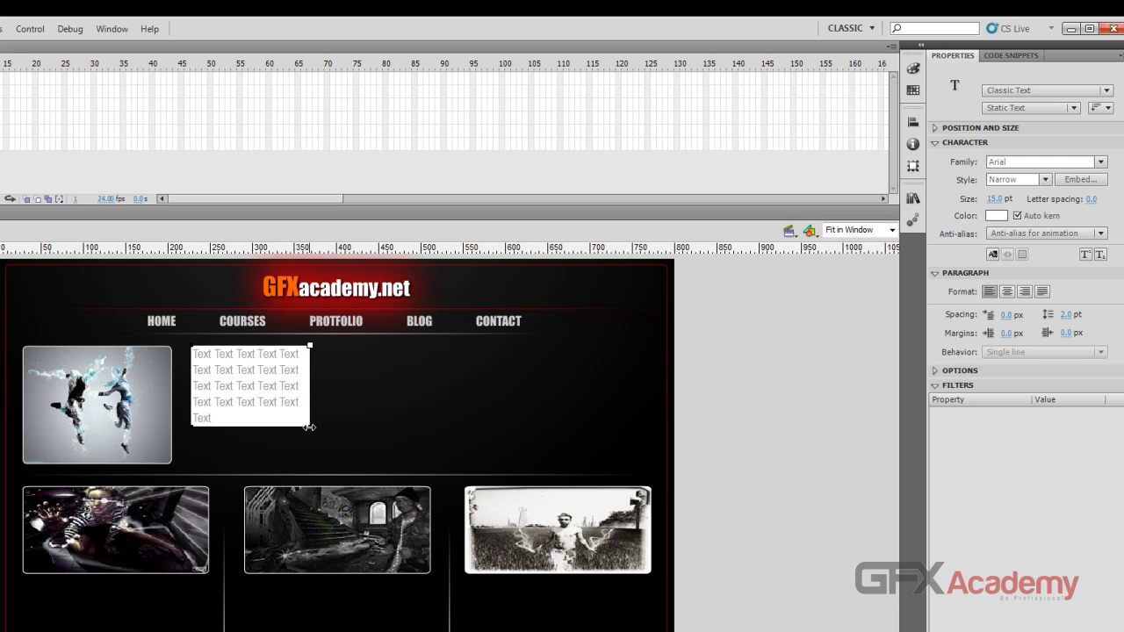
Widen the text field to about 530 px and paste more copies of "Text" until the paragraph fills six lines
drag(309, 427, 633, 409)
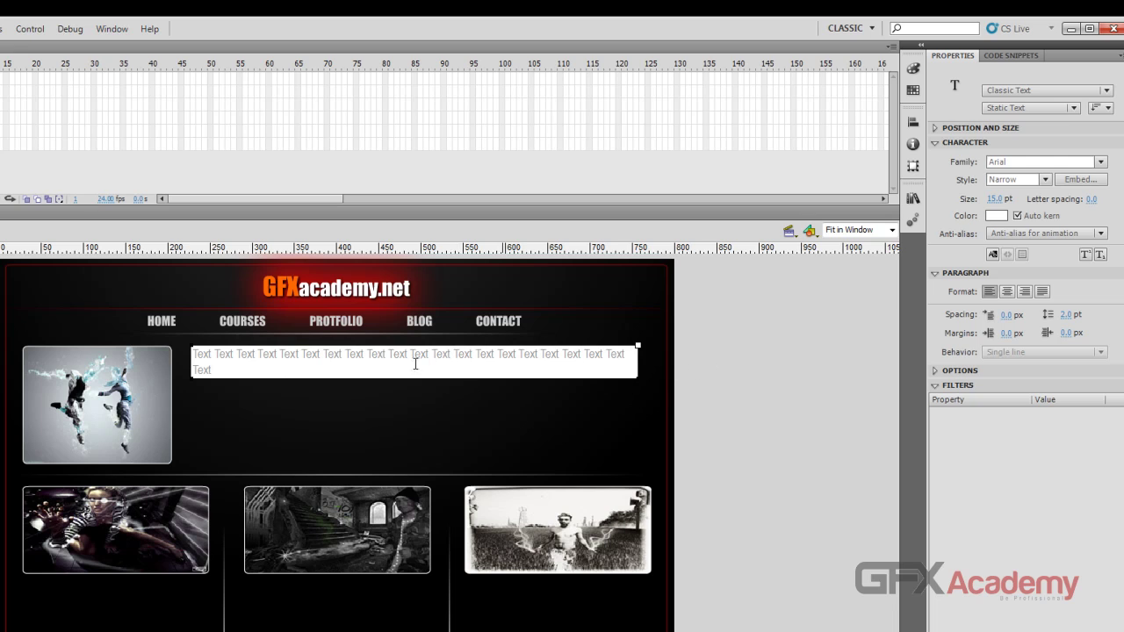
key(ctrl+v)
key(ctrl+v)
key(ctrl+v)
key(ctrl+v)
key(ctrl+v)
key(ctrl+v)
key(ctrl+v)
key(ctrl+v)
key(ctrl+v)
key(ctrl+v)
key(ctrl+v)
key(ctrl+v)
key(ctrl+v)
key(ctrl+v)
key(ctrl+v)
key(ctrl+v)
key(ctrl+v)
key(ctrl+v)
key(ctrl+v)
key(ctrl+v)
key(ctrl+v)
key(ctrl+v)
key(ctrl+v)
key(ctrl+v)
key(ctrl+v)
key(Escape)
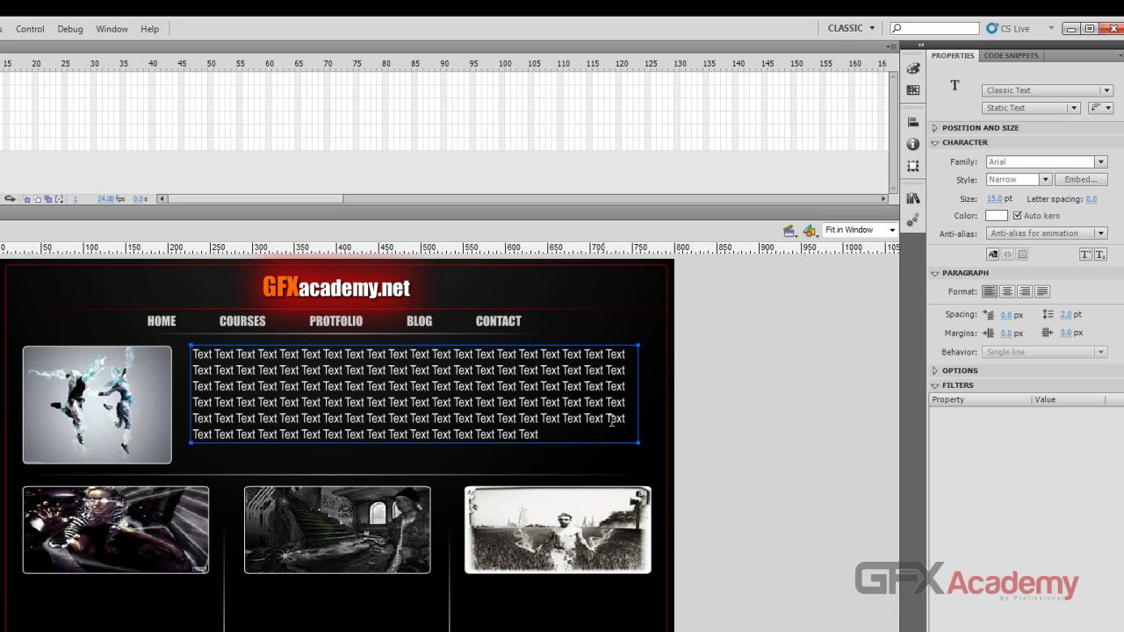
Look through the font families available for the paragraph text, leaving Arial selected
click(1100, 163)
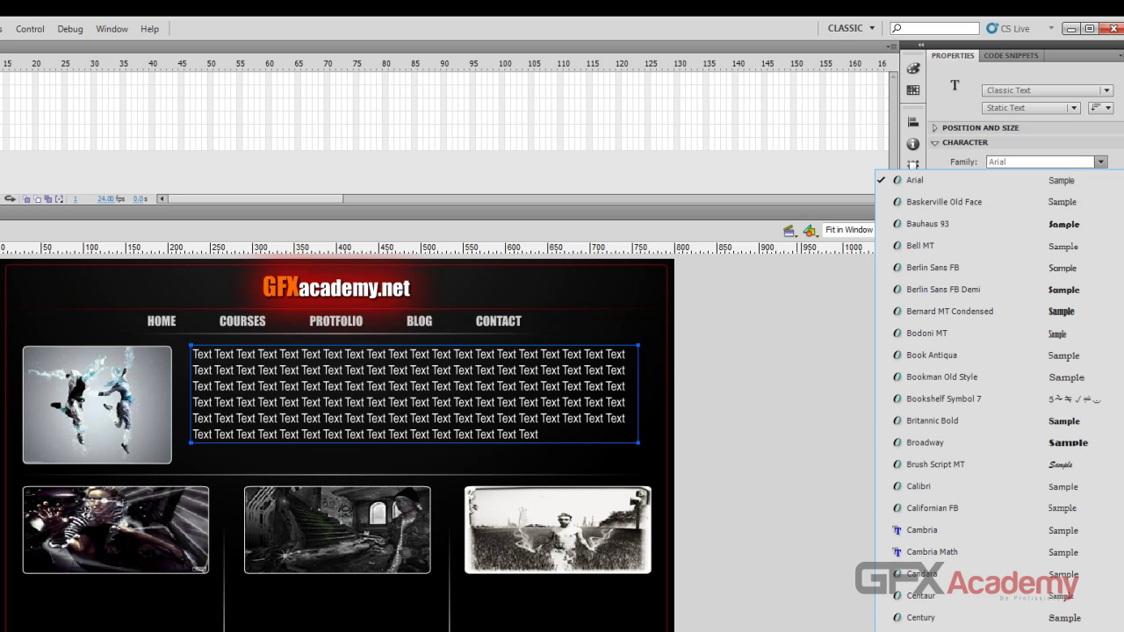
scroll(999, 396, up, 3)
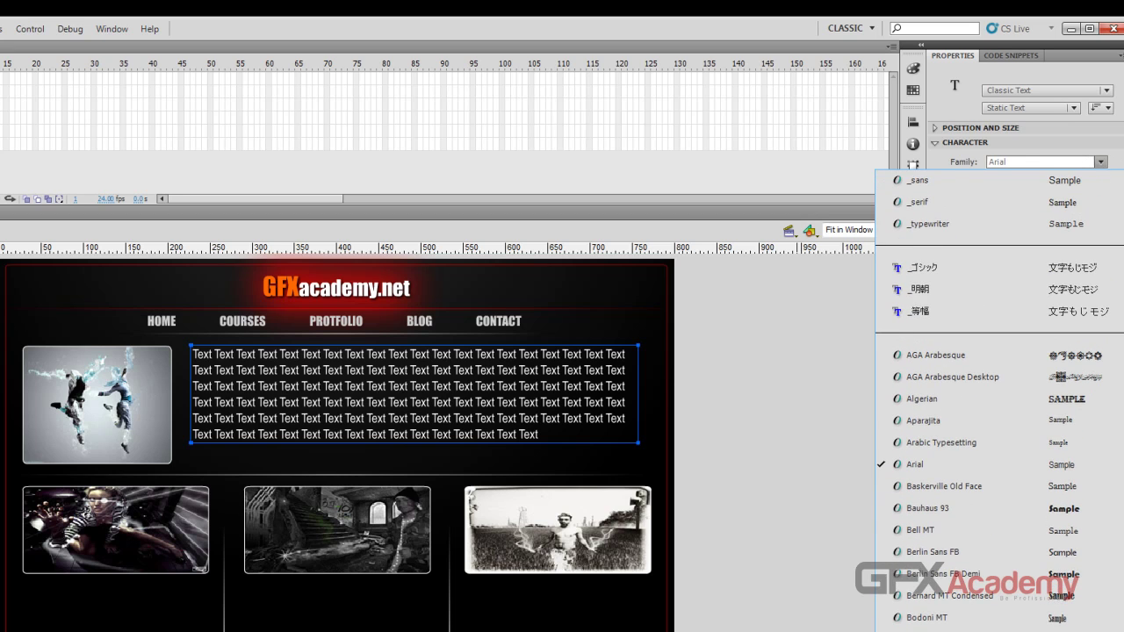
scroll(1000, 396, down, 20)
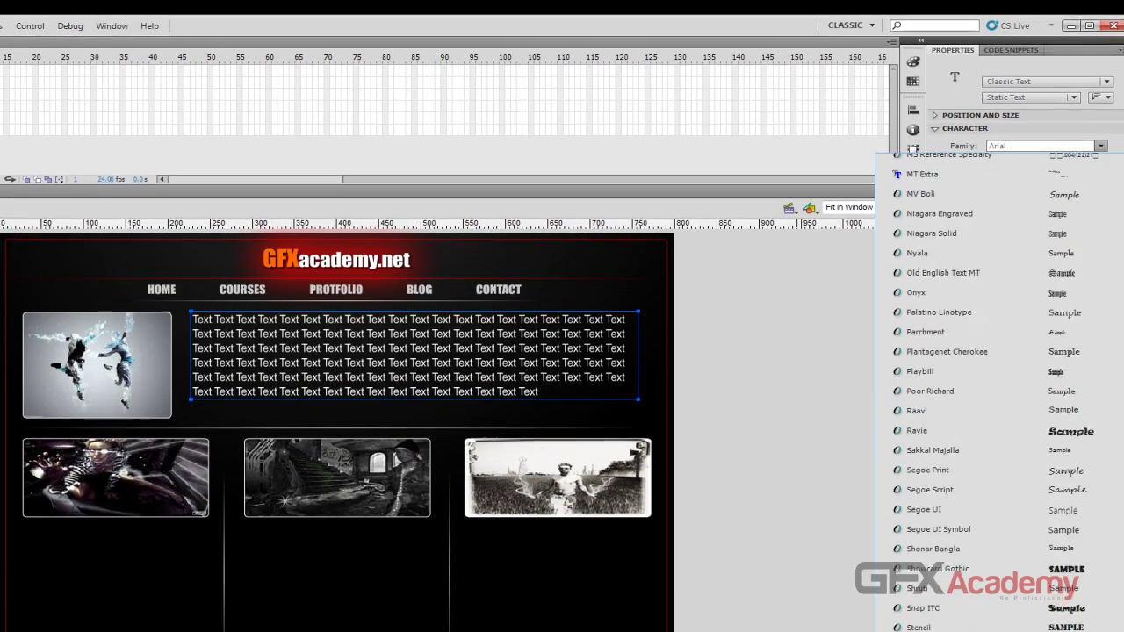
scroll(999, 386, down, 15)
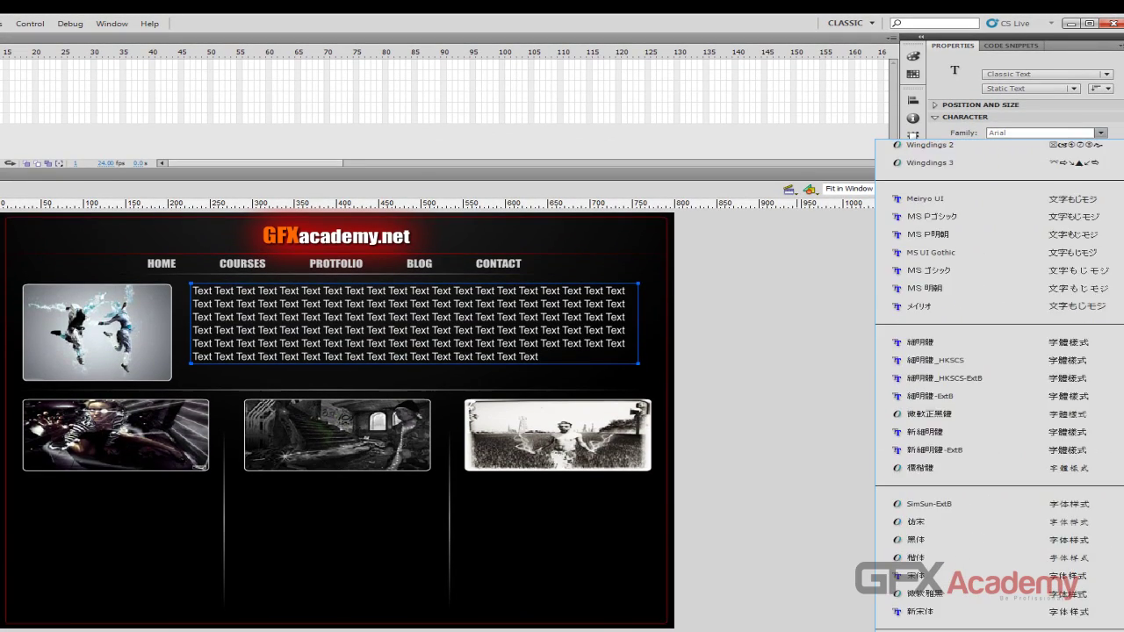
scroll(1000, 386, up, 20)
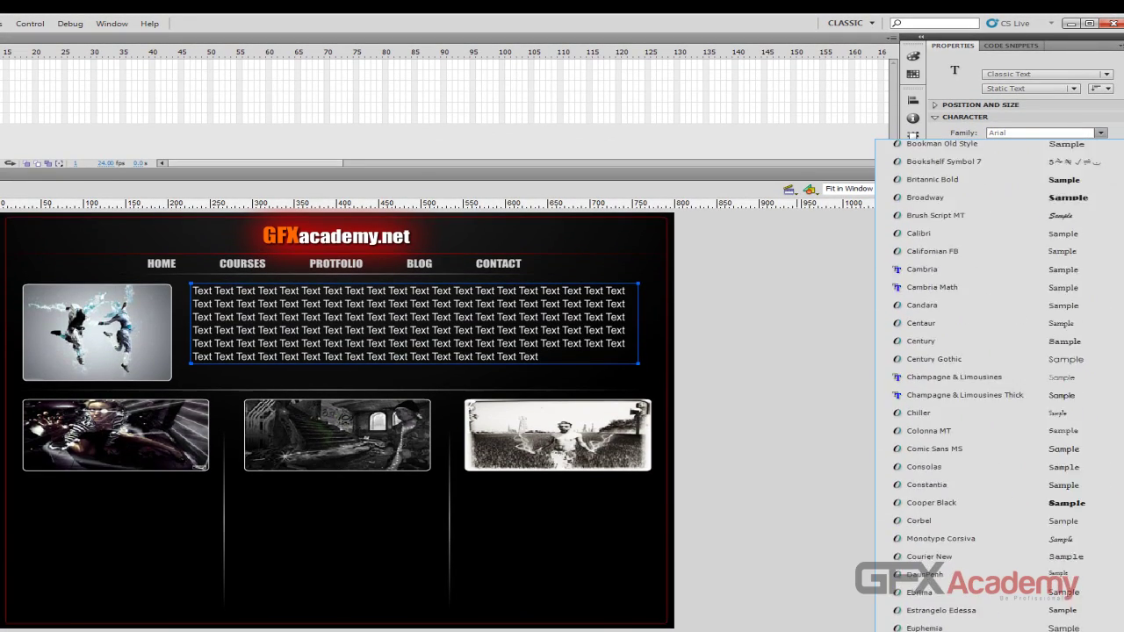
click(1115, 129)
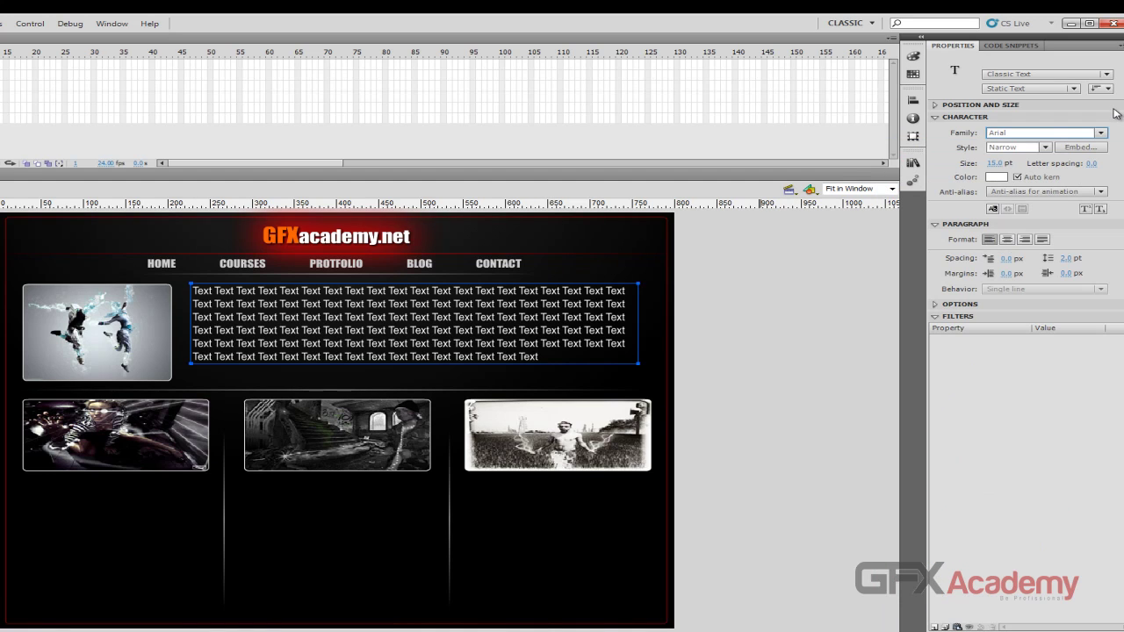
Try the Regular, Italic, Bold, Bold Italic and Black font styles on the paragraph and restore the Narrow style
click(1047, 148)
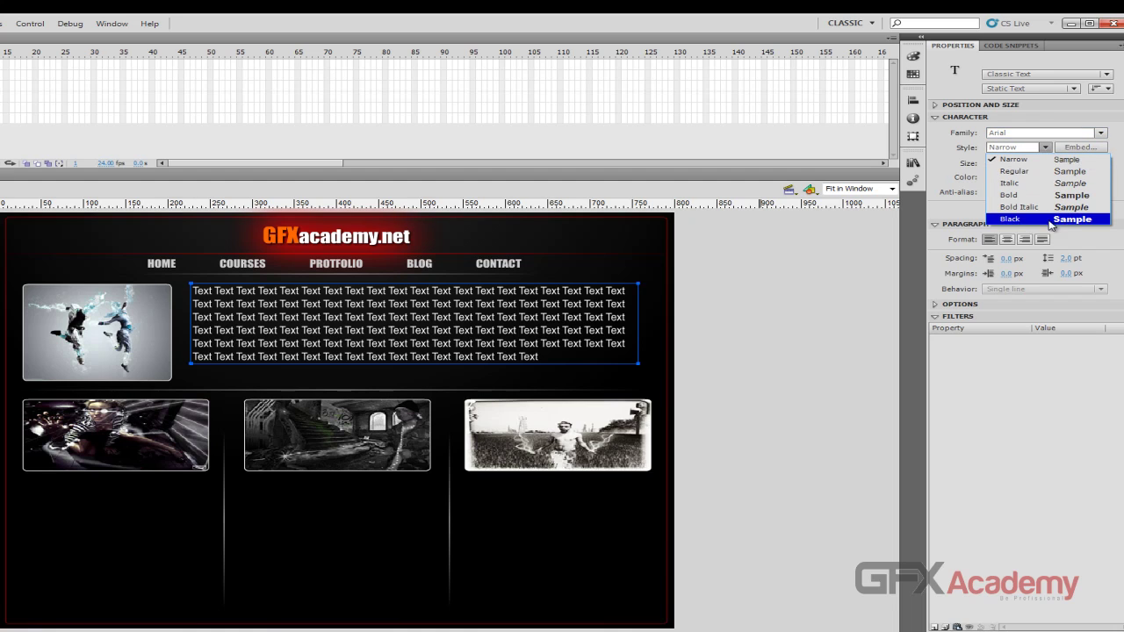
click(1052, 174)
click(1044, 148)
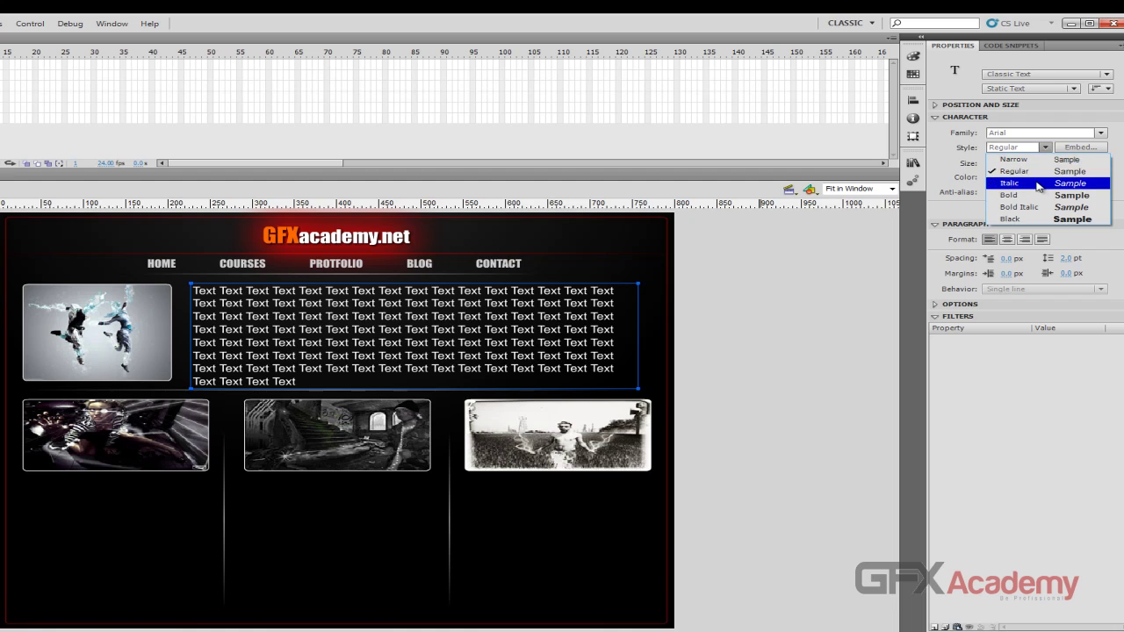
click(1040, 184)
click(1044, 148)
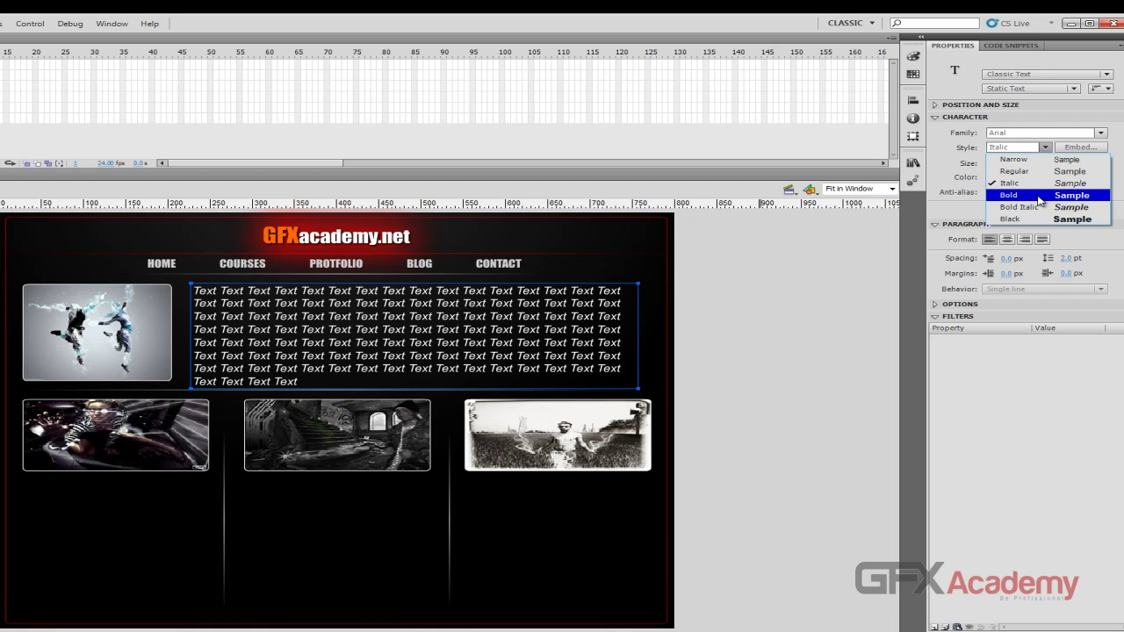
click(1042, 195)
click(1045, 147)
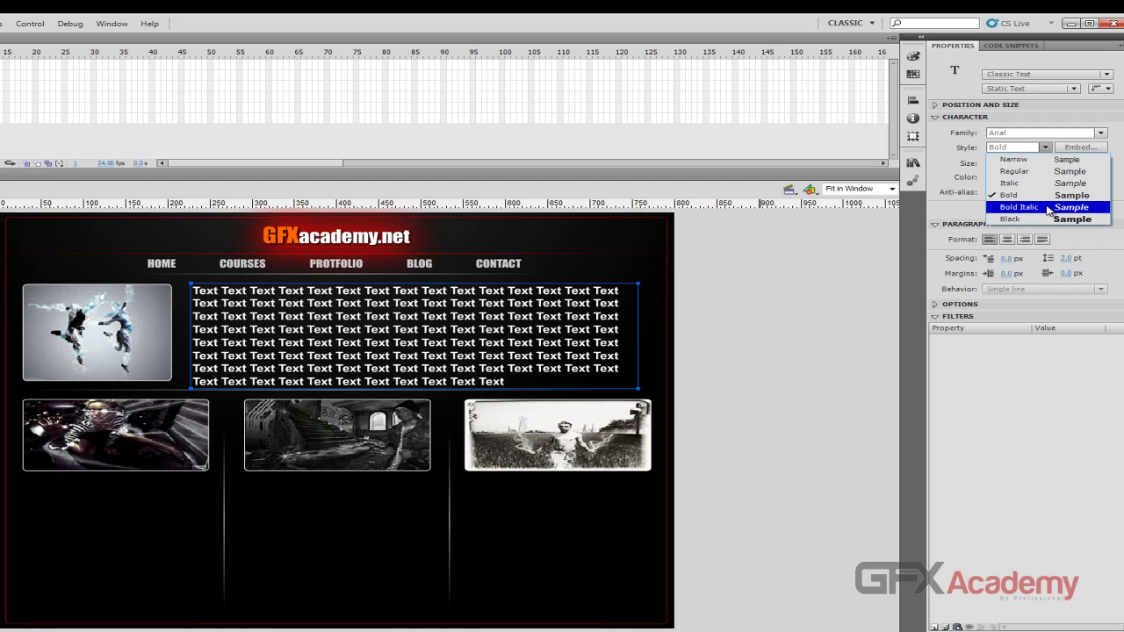
click(1048, 208)
click(1045, 148)
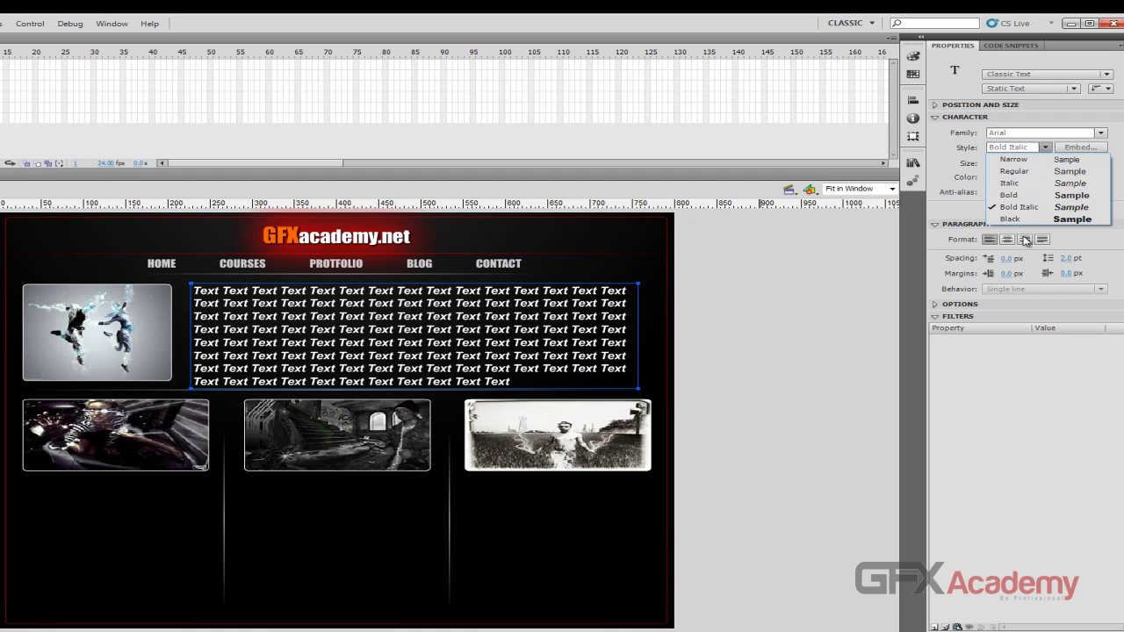
click(1019, 219)
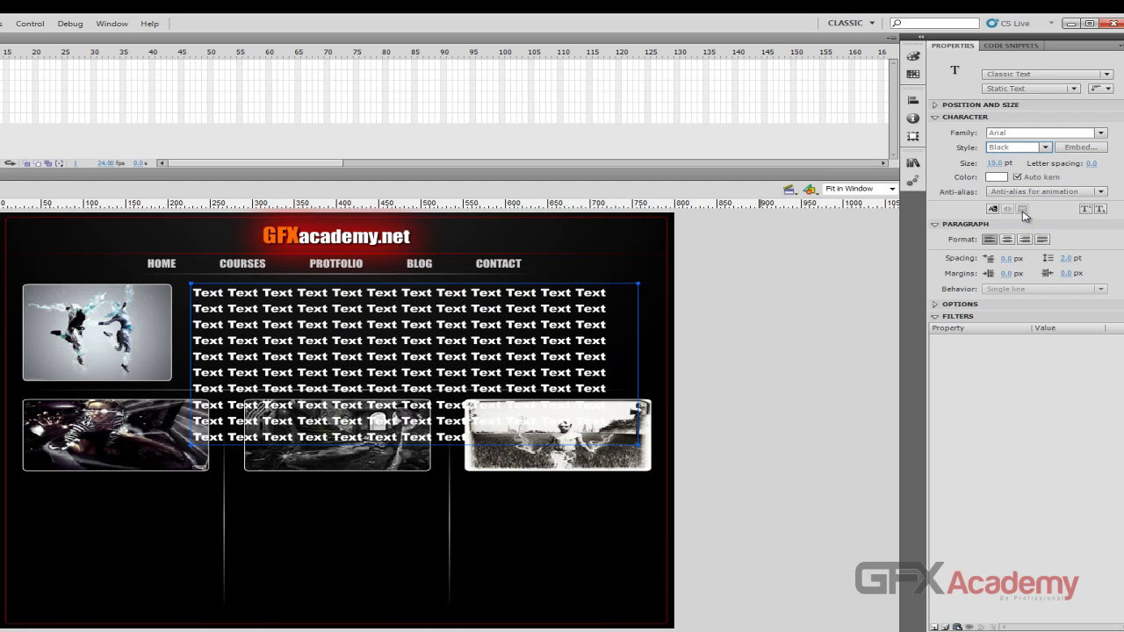
click(1045, 147)
click(1010, 158)
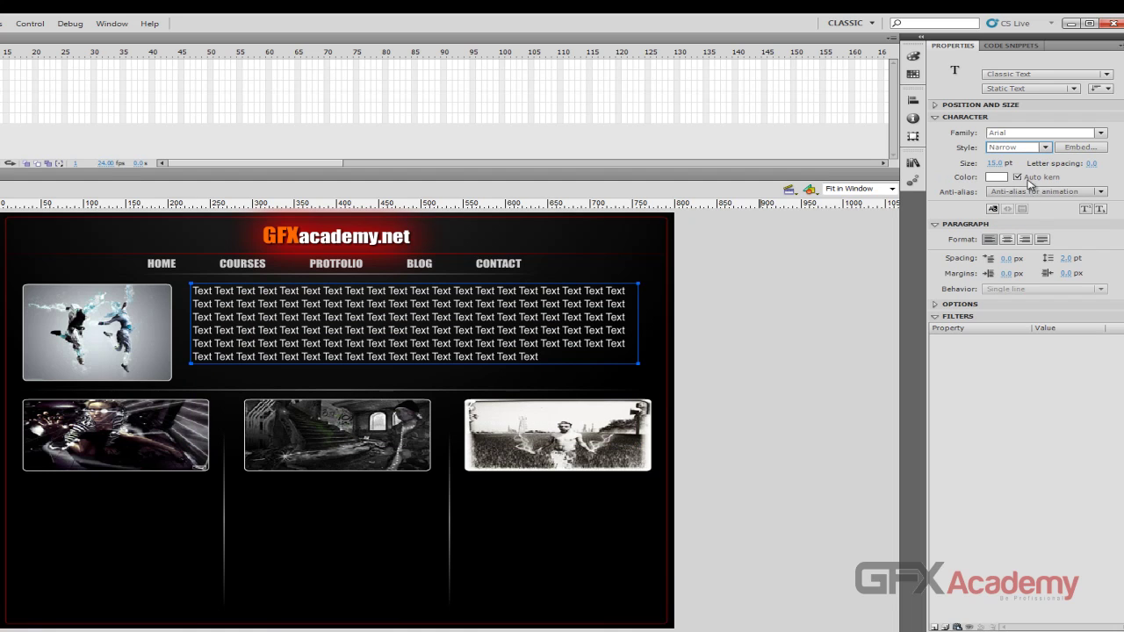
Browse the start of the font family list, keep Arial for the paragraph, and collapse the Character settings
click(1015, 132)
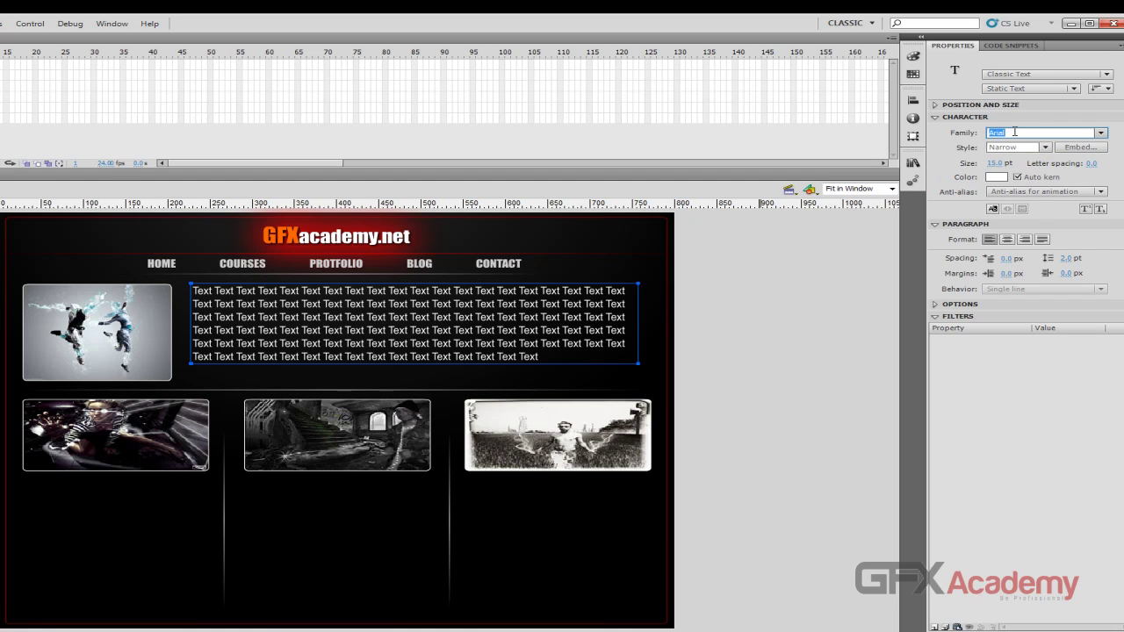
click(1100, 133)
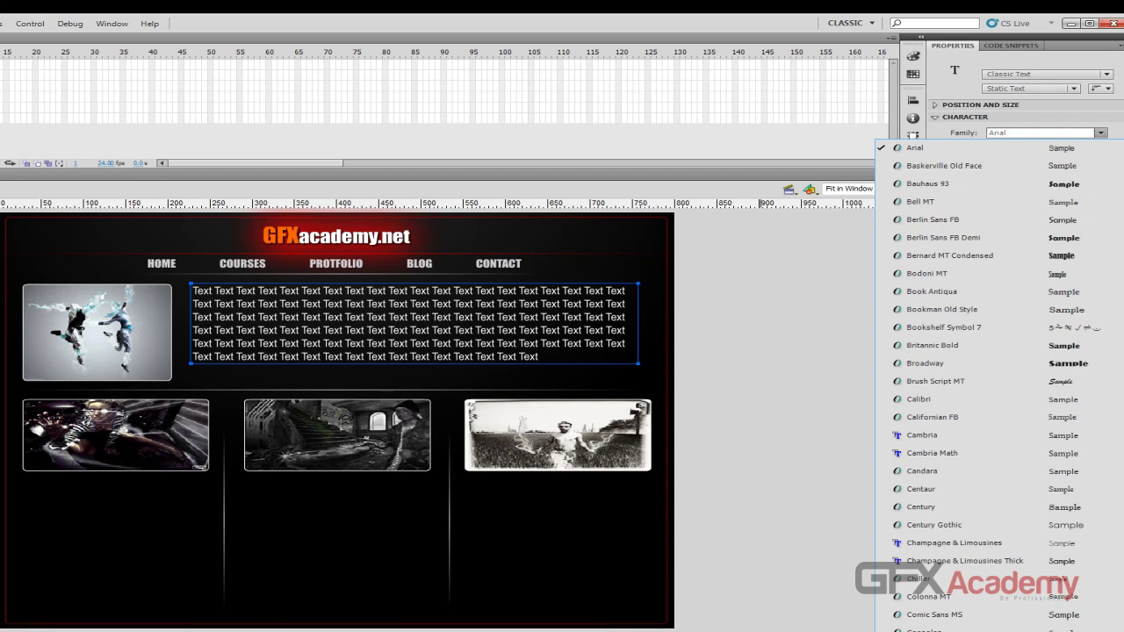
scroll(999, 386, up, 5)
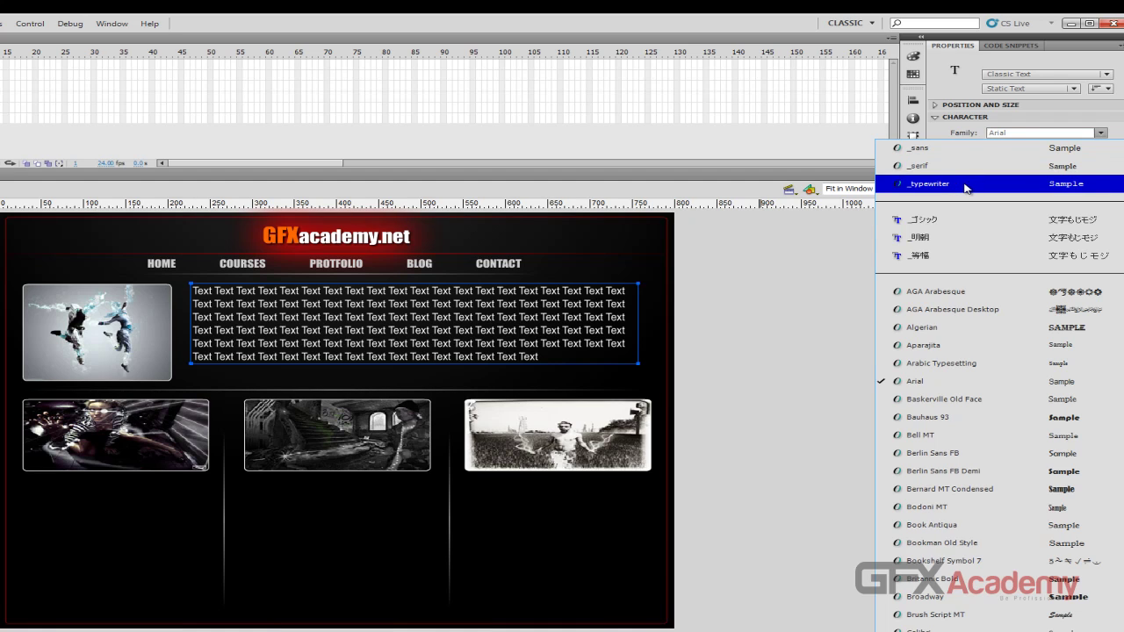
click(1111, 121)
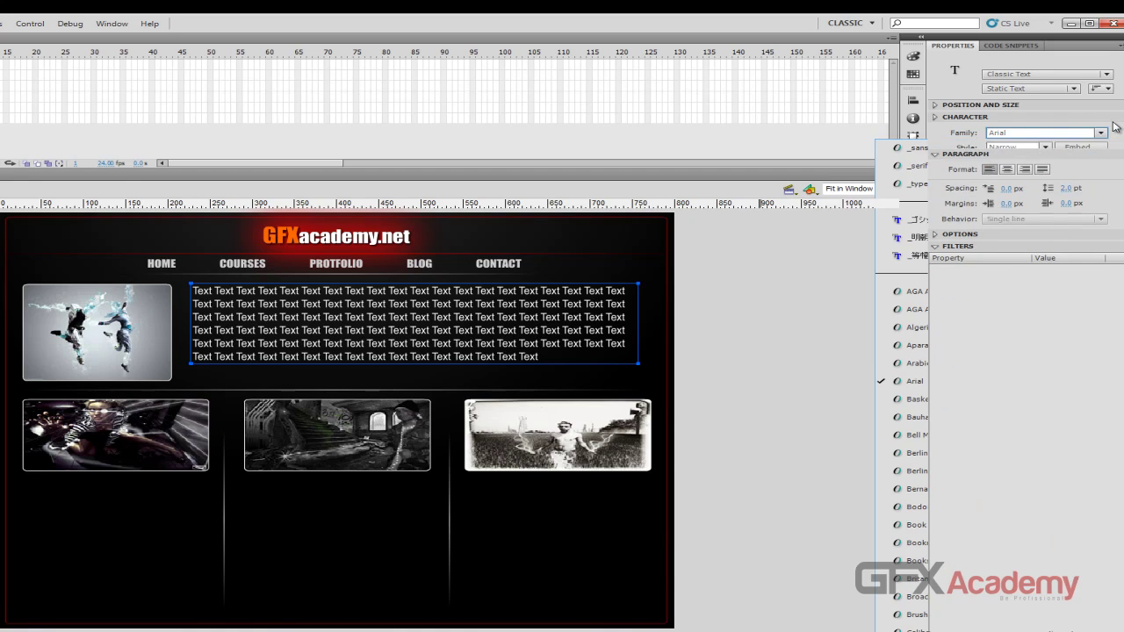
click(1111, 120)
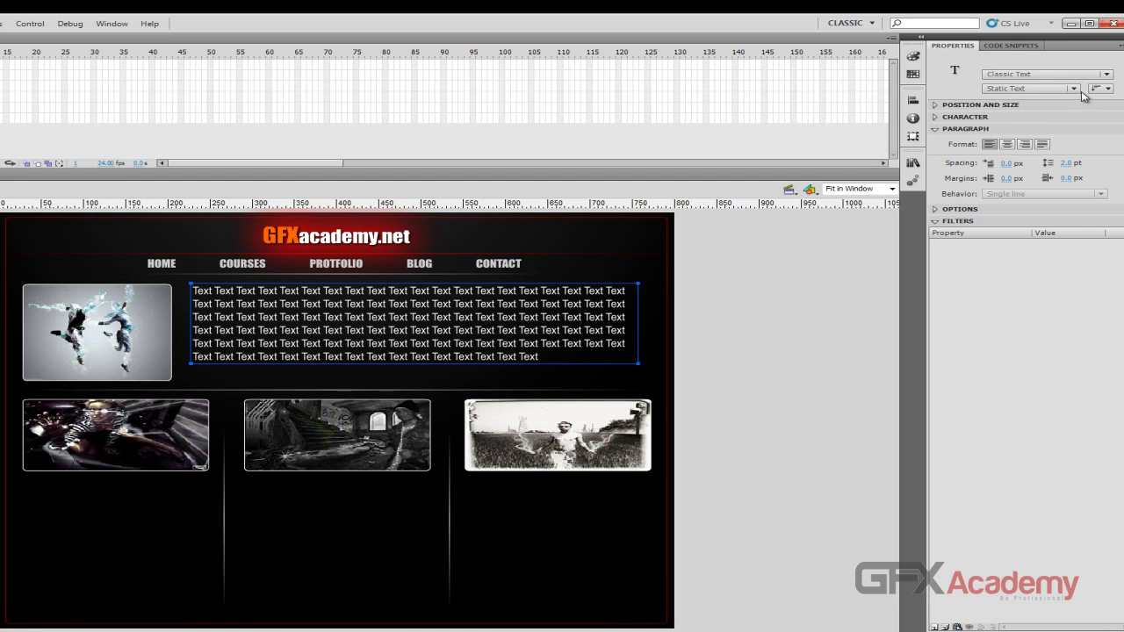
Move the text field beside the dancers photo to X 221.80 and Y 112.85
click(1034, 107)
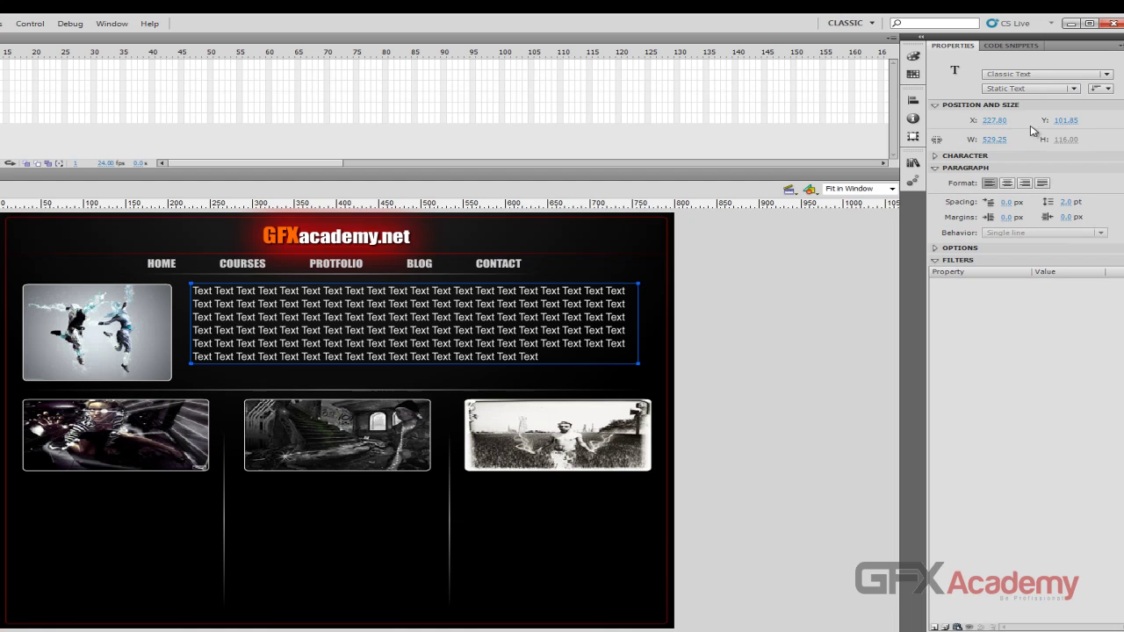
click(995, 123)
mouse_move(984, 127)
mouse_down()
mouse_move(998, 126)
mouse_move(971, 127)
mouse_move(983, 126)
mouse_up()
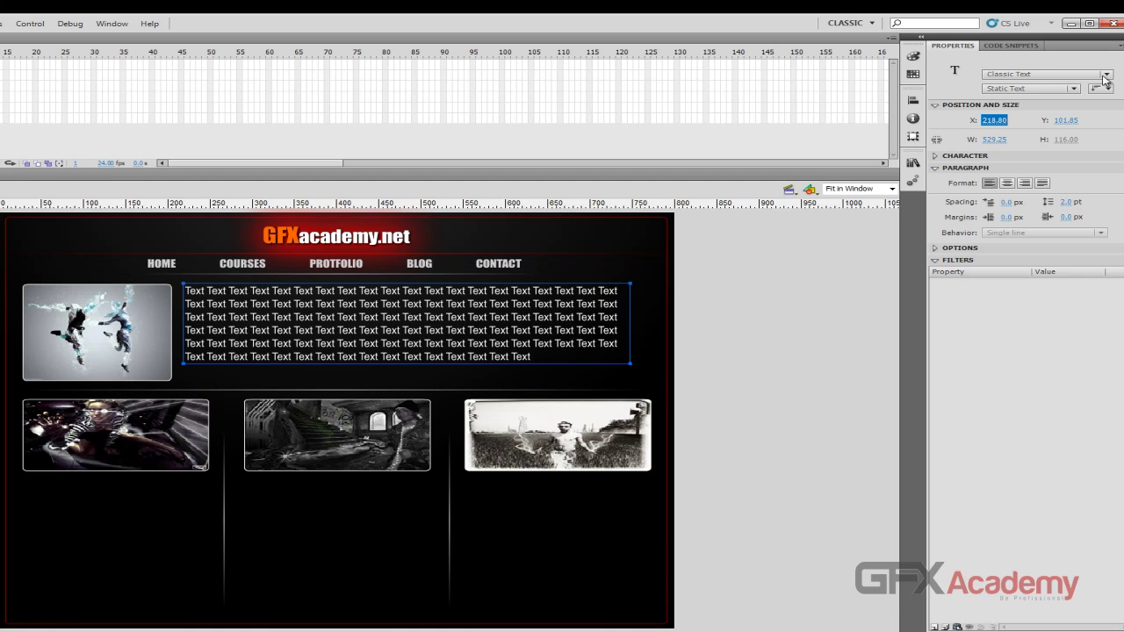
drag(997, 124, 1087, 123)
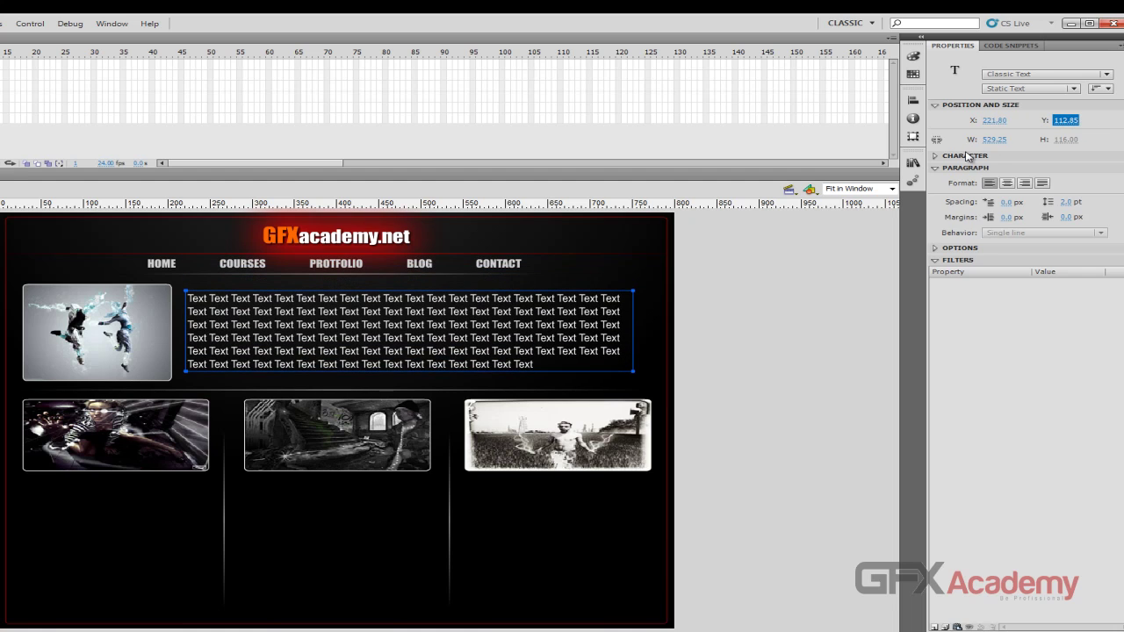
Set the text field's width to 547.20 and lock its width and height values together
mouse_move(999, 142)
mouse_down()
mouse_move(984, 143)
mouse_move(1011, 139)
mouse_up()
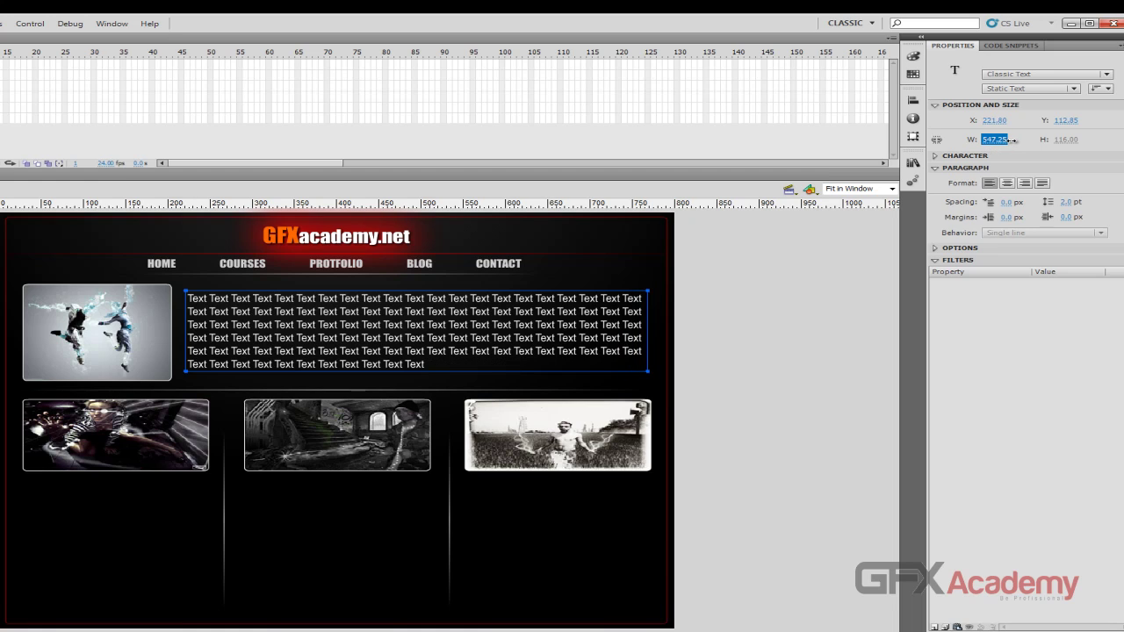
text(547.2)
key(Return)
click(938, 140)
Try stretching the text field vertically with Free Transform over the images below, and undo the stretch
key(q)
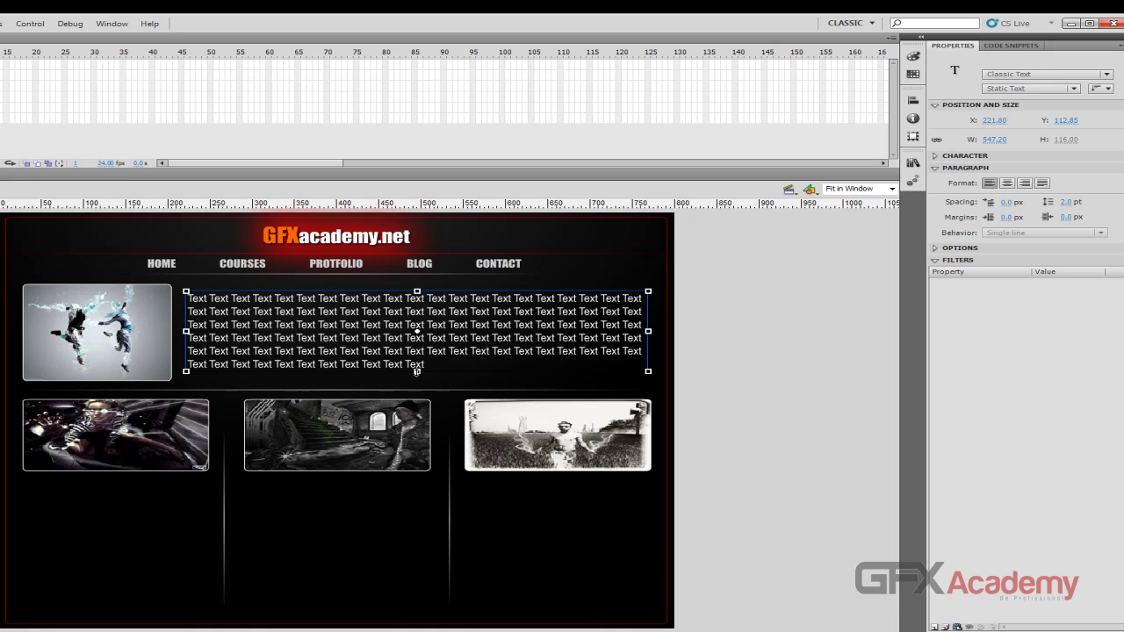
drag(418, 372, 409, 506)
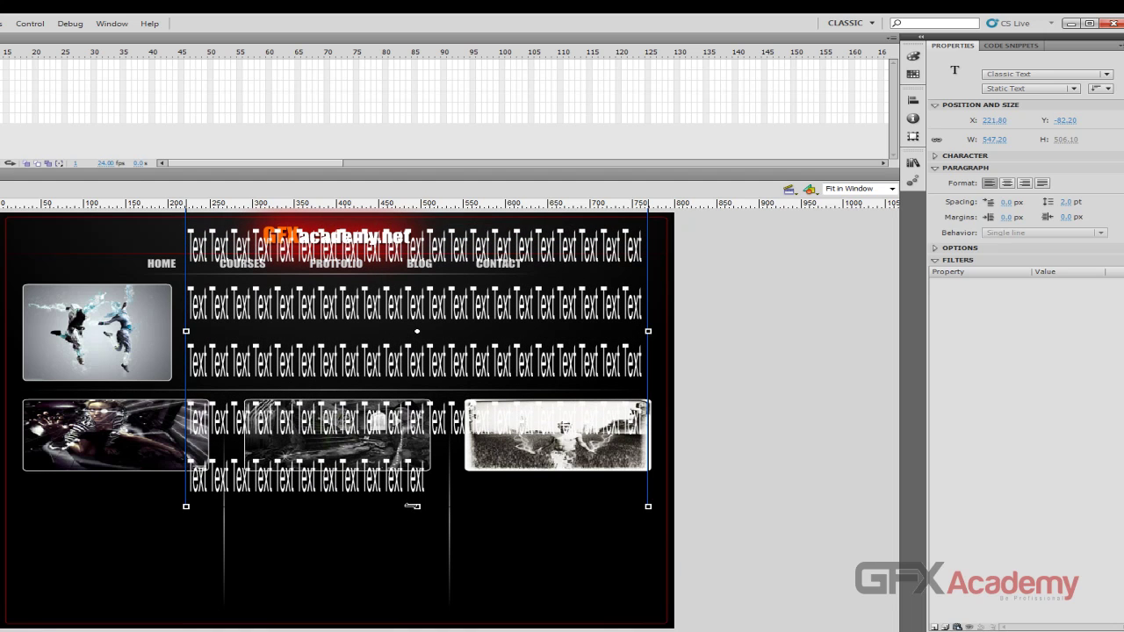
key(ctrl+z)
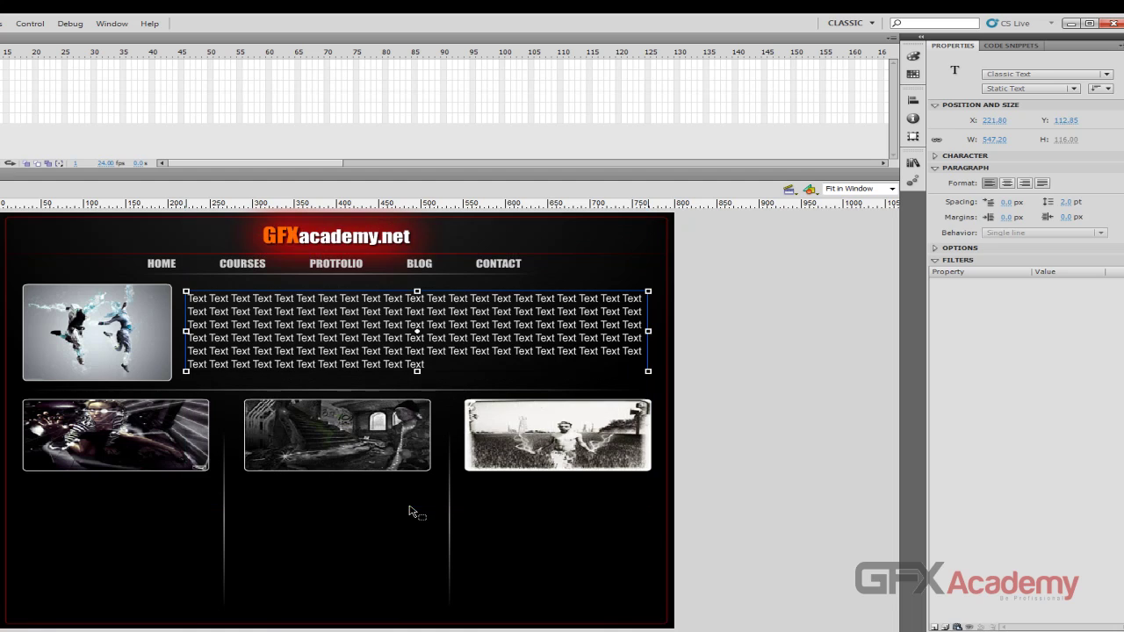
Add copies of "Text" at the end of the paragraph until the sixth line is full
key(v)
double_click(458, 353)
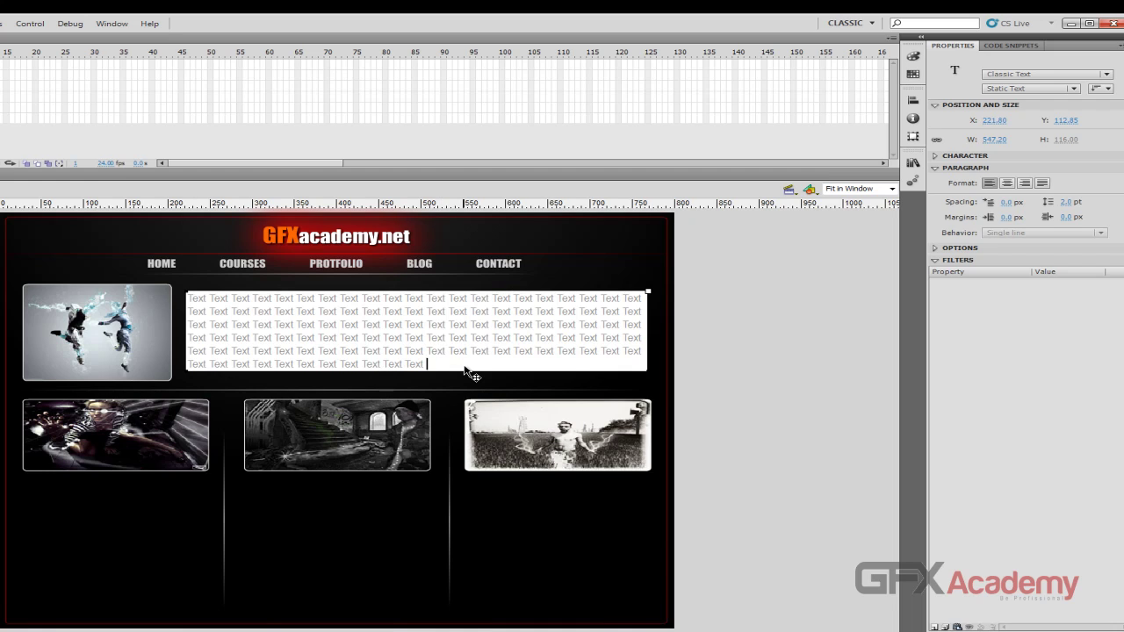
text(Text Text Text Text Text Text Text Text Text Text Text Text Text Text Text Text Text Text)
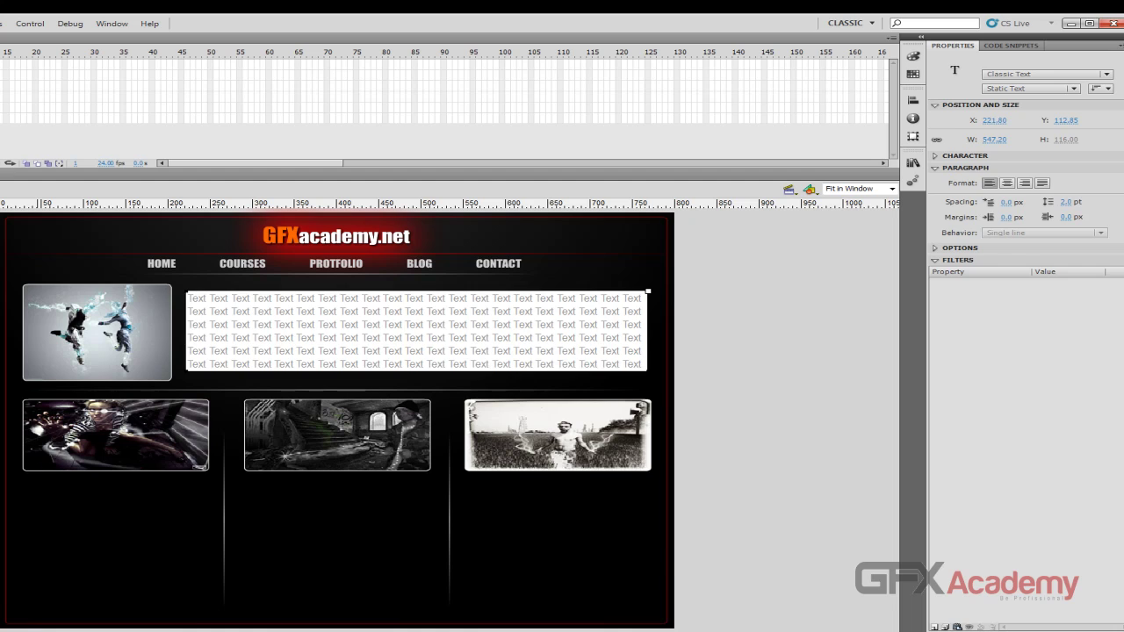
key(Escape)
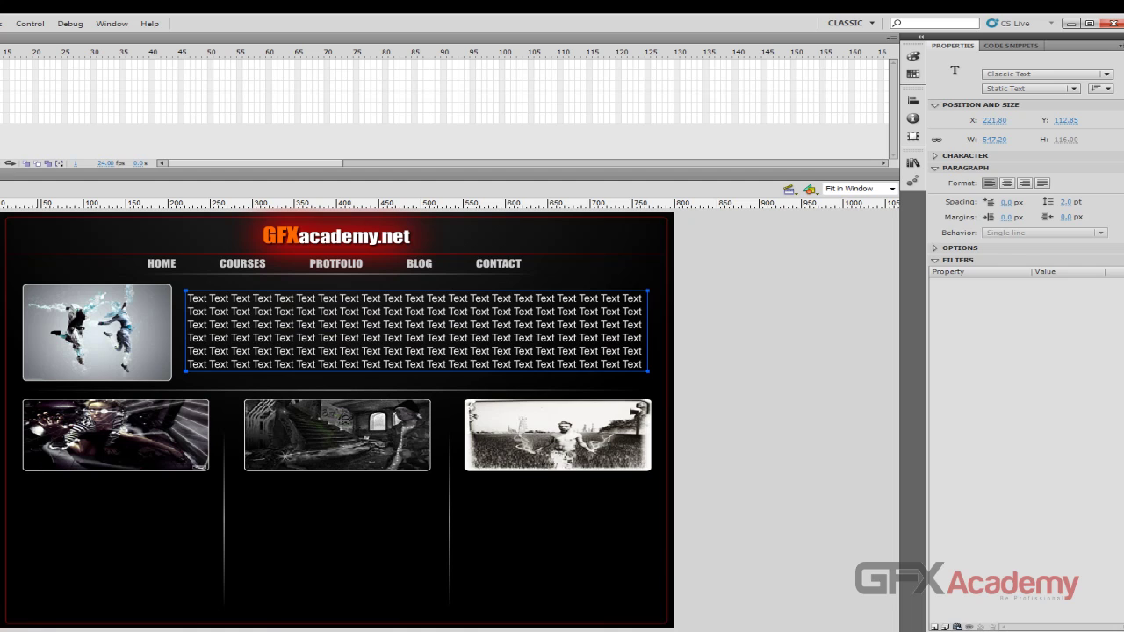
Try a font size of 50 pt on the paragraph and restore it to 15 pt
click(960, 158)
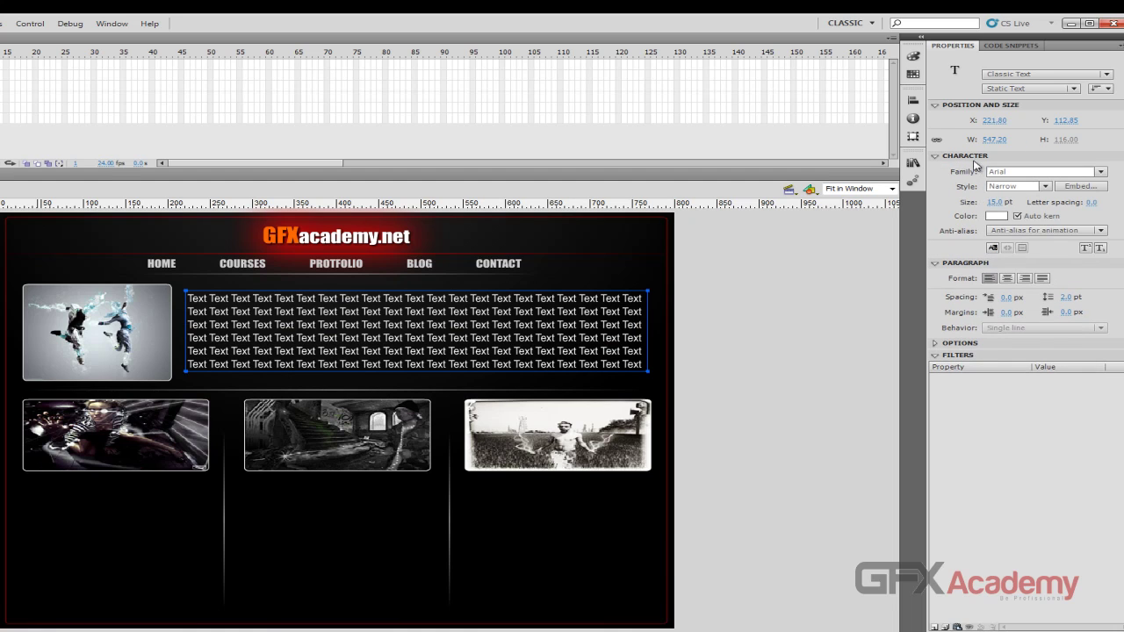
click(999, 202)
text(50)
key(Return)
click(1000, 203)
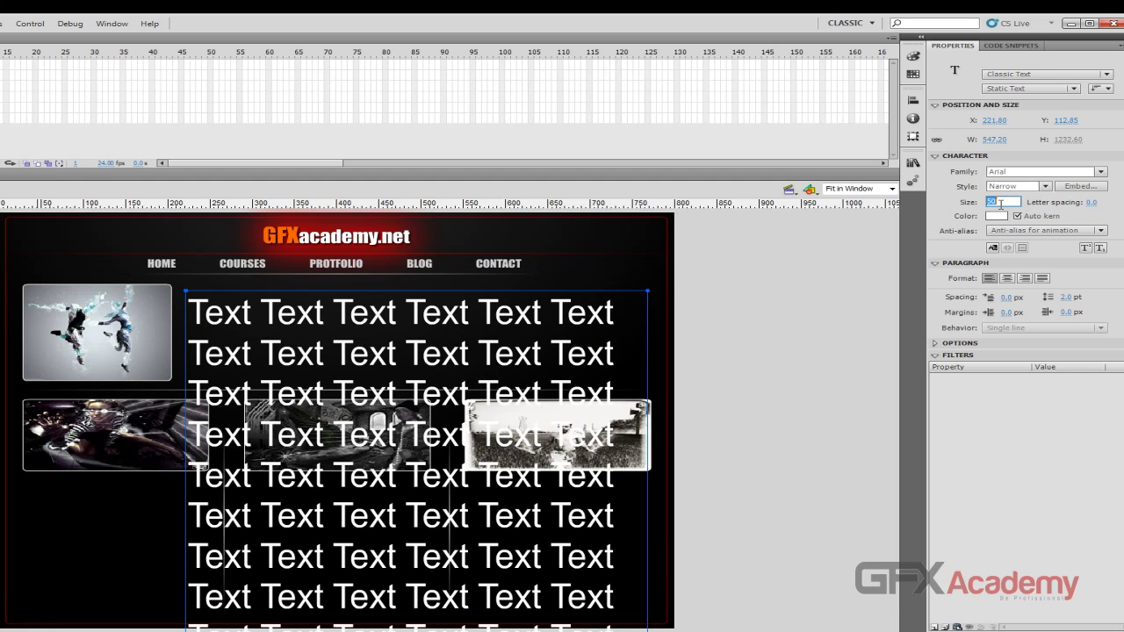
key(Return)
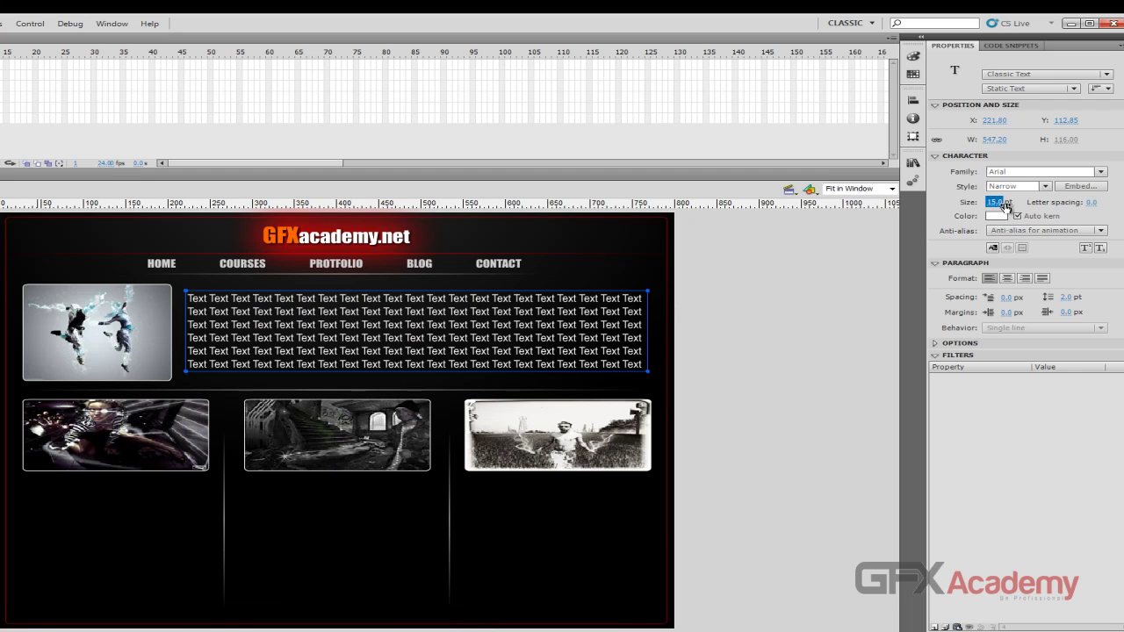
Try wider letter spacing on the paragraph, including 8 and 1, and reset the spacing to 0
click(1093, 203)
text(8)
key(Return)
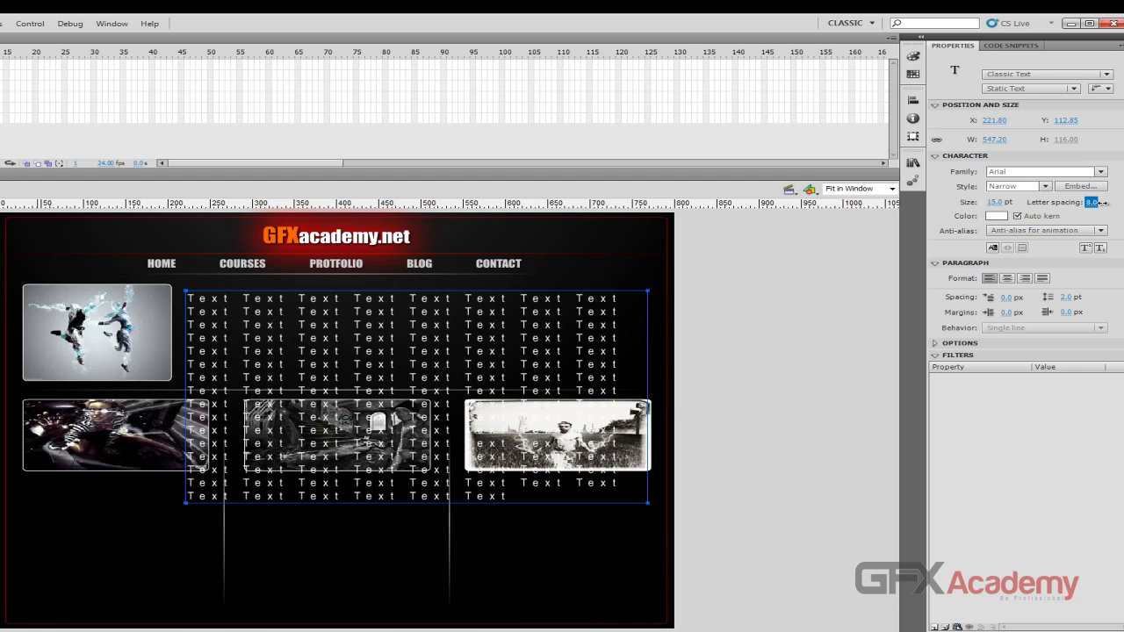
text(6)
key(Return)
drag(1099, 203, 1100, 208)
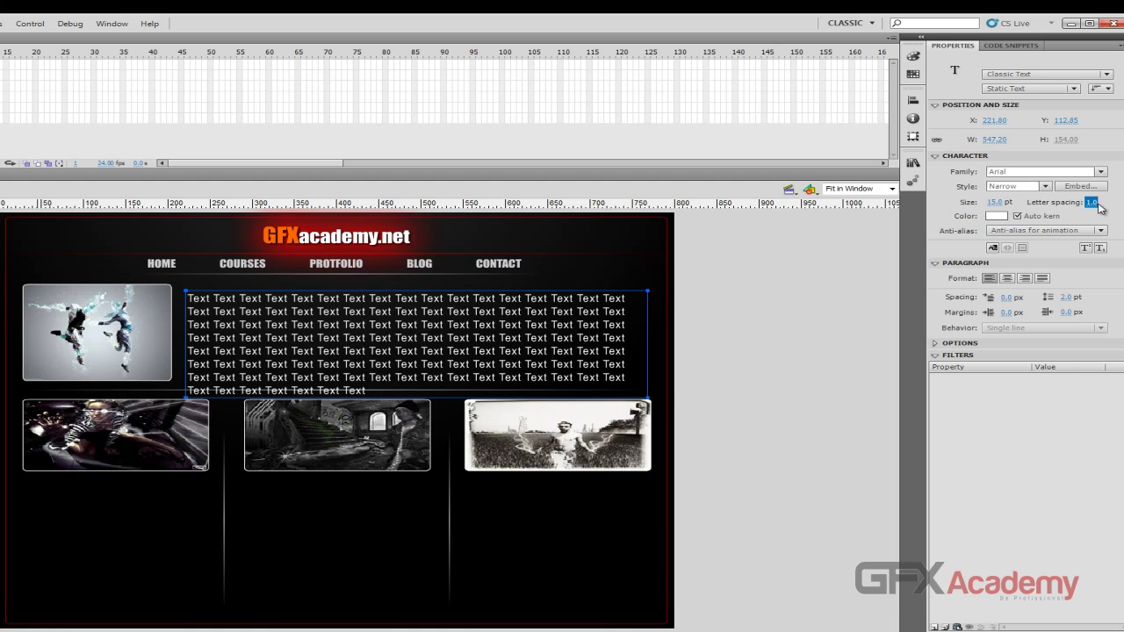
click(1096, 205)
text(0)
key(Return)
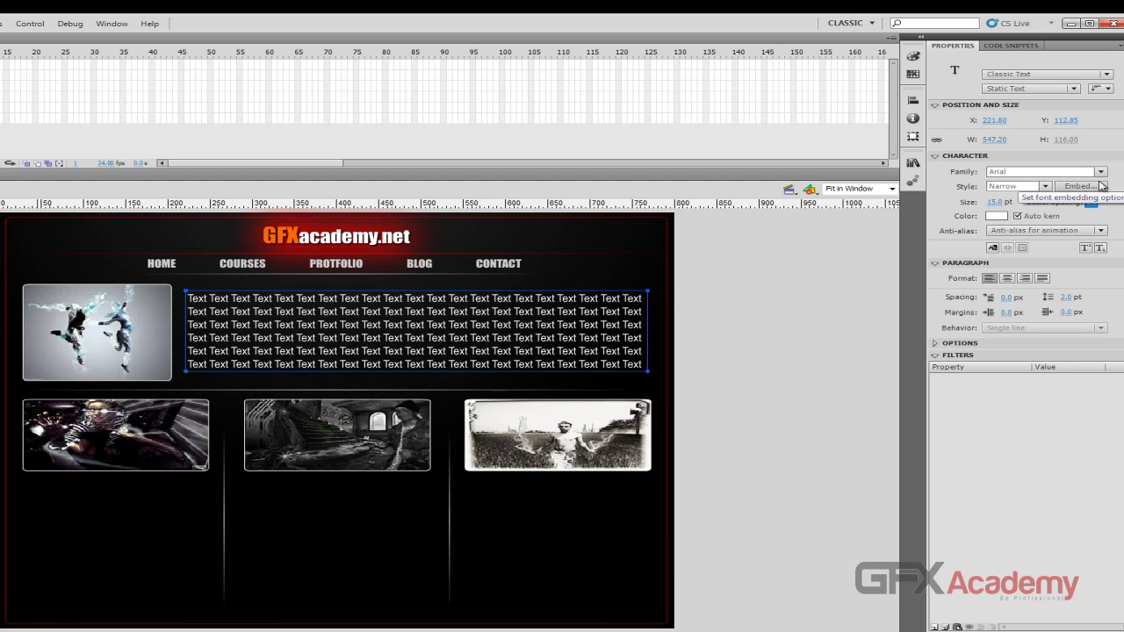
Color the whole paragraph light blue (#00CCFF) and recolor its fourth line white
click(992, 219)
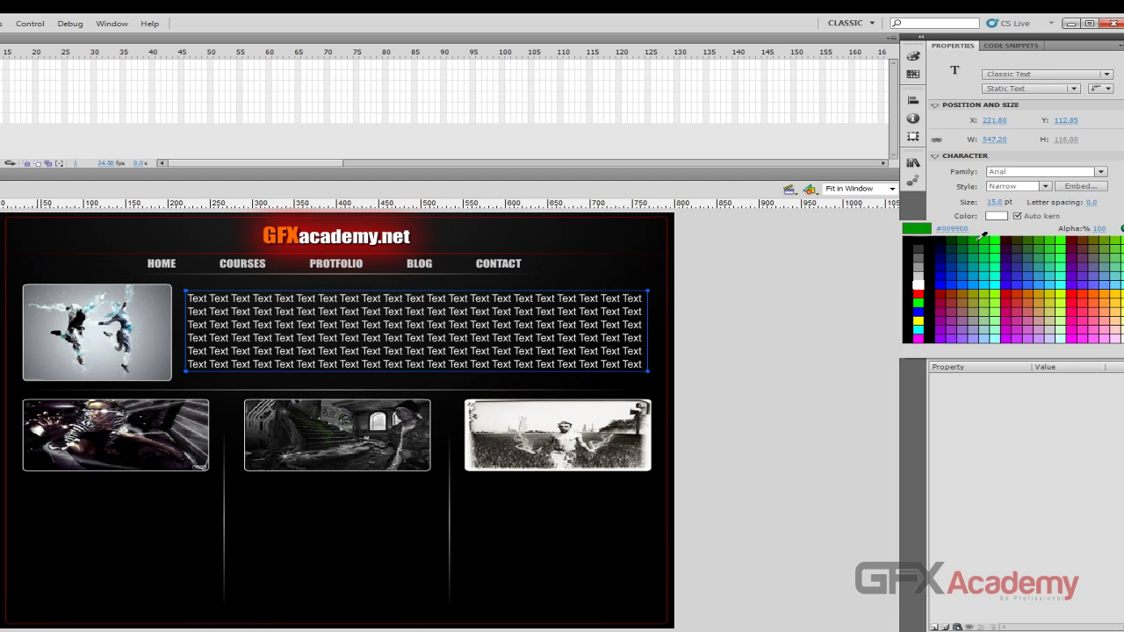
click(992, 294)
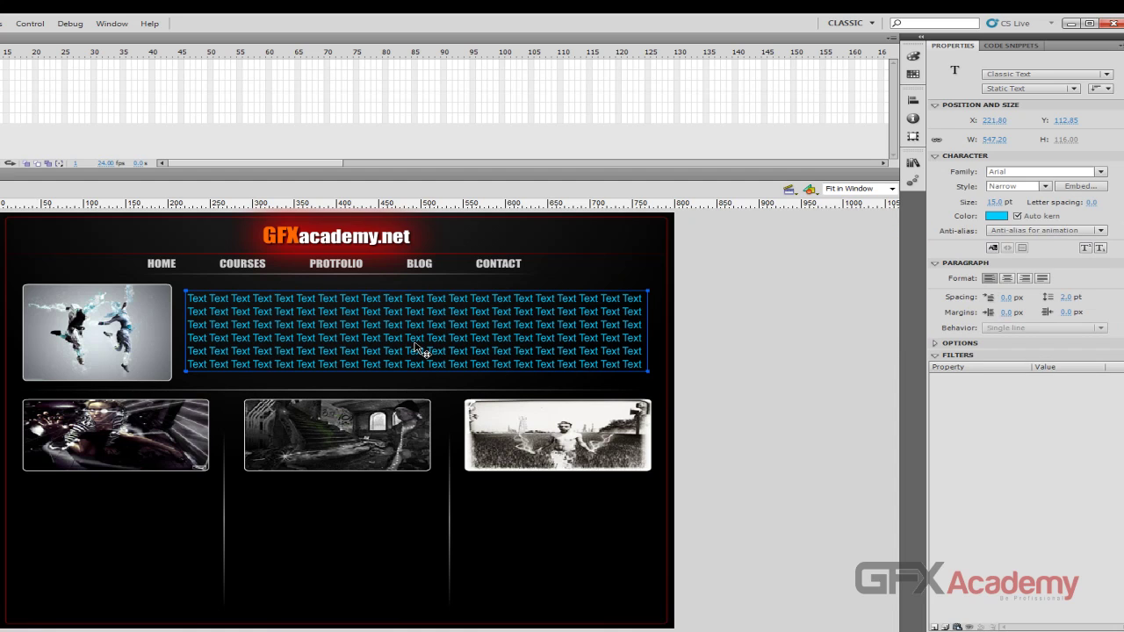
double_click(417, 346)
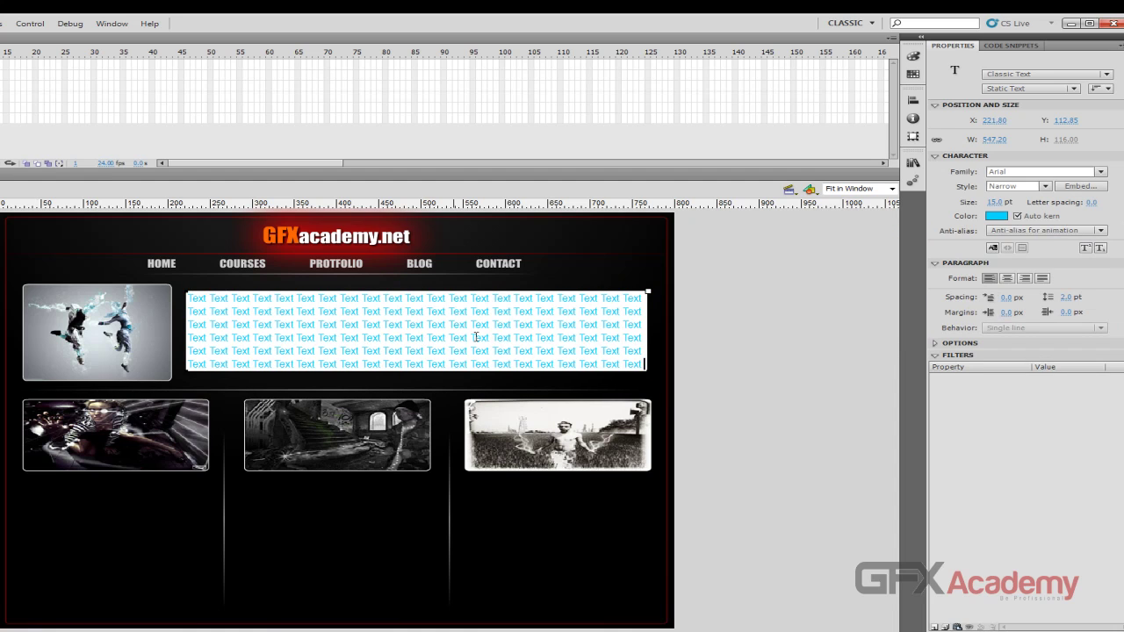
double_click(625, 337)
click(622, 338)
drag(643, 337, 182, 338)
click(998, 216)
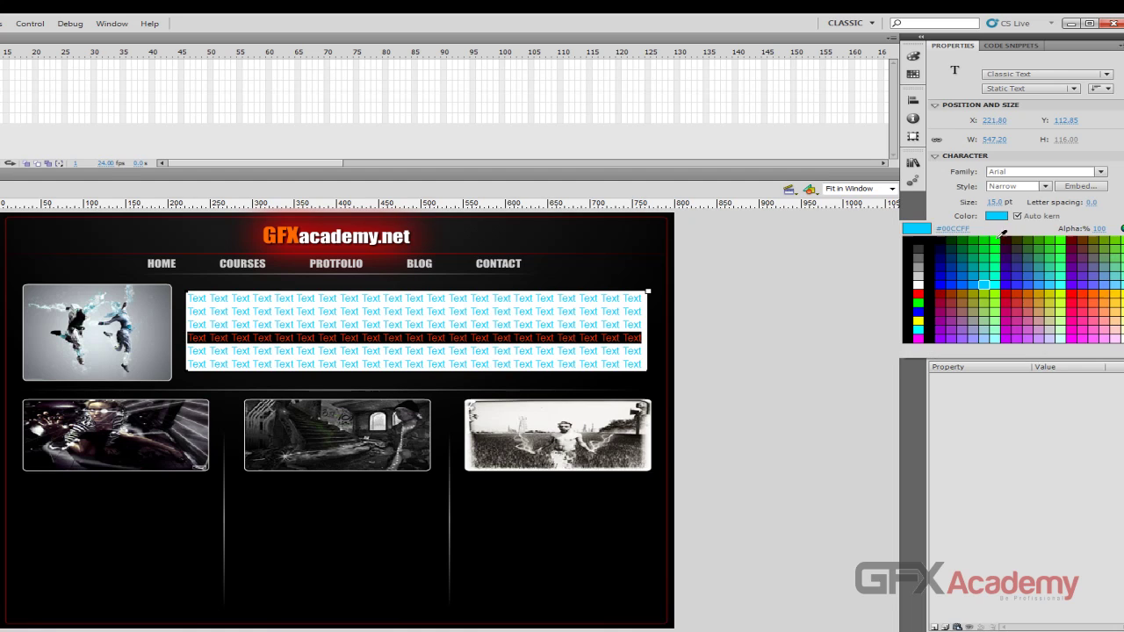
click(924, 286)
Recolor the paragraph's second and sixth lines white and finish editing the text
drag(646, 310, 187, 312)
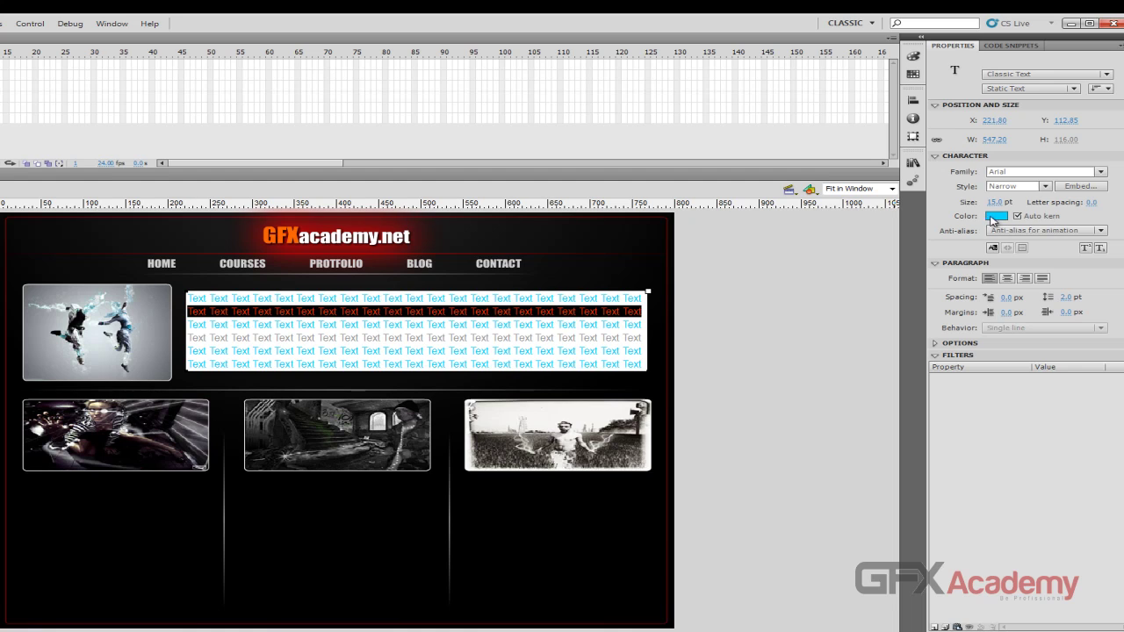
click(993, 216)
click(925, 281)
drag(646, 361, 186, 363)
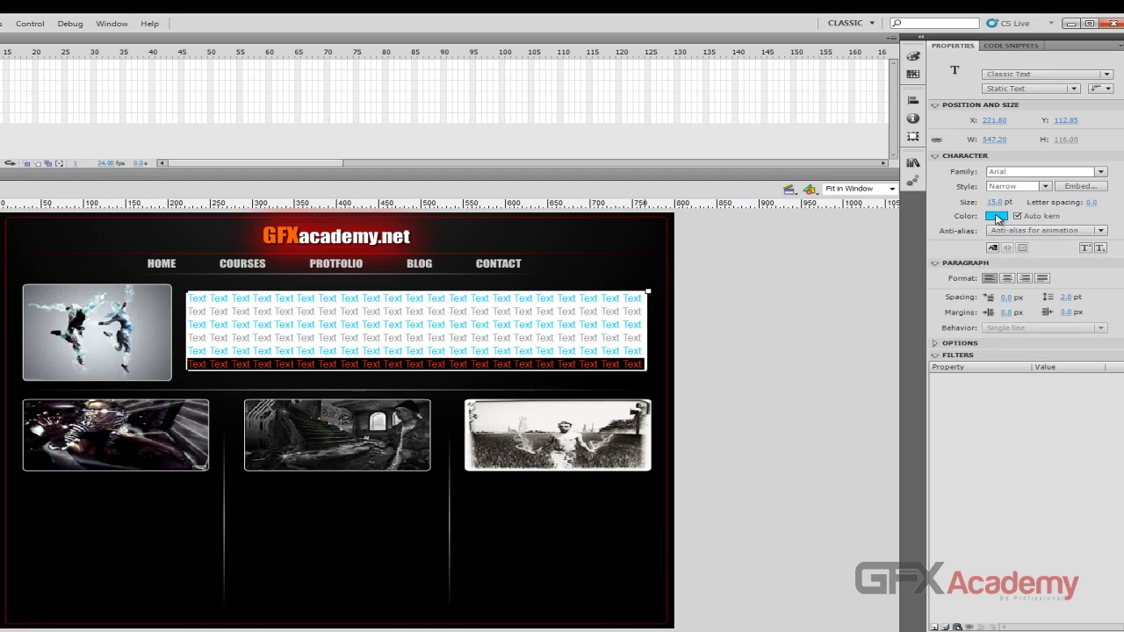
click(996, 216)
click(918, 285)
click(805, 285)
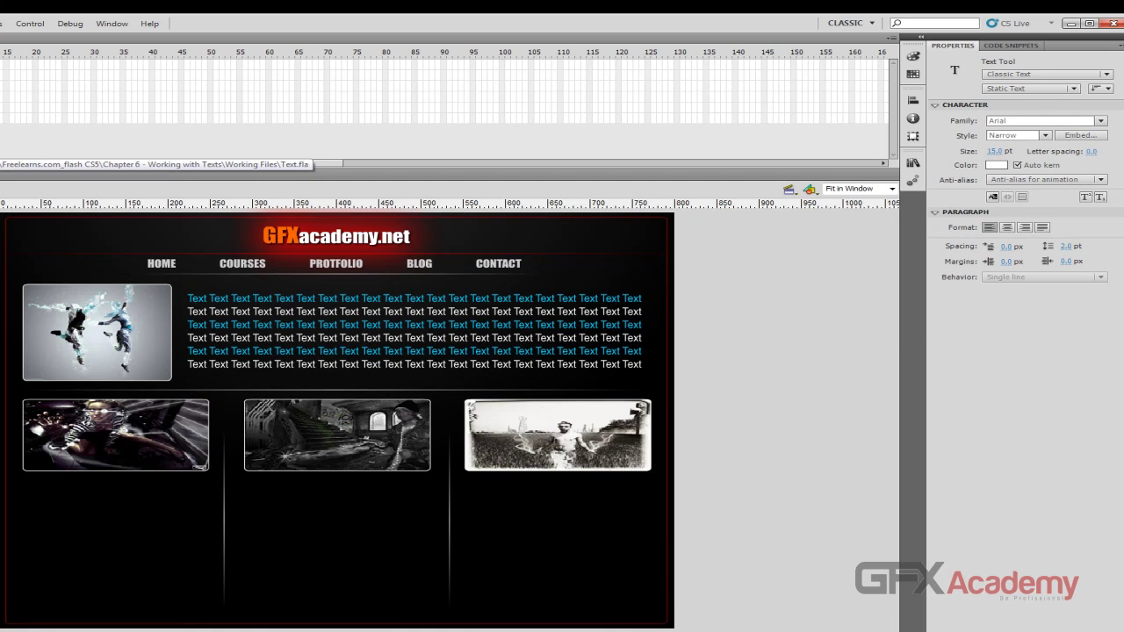
Switch Auto kern off and on for the paragraph to compare the spacing, leaving it enabled
key(v)
click(526, 303)
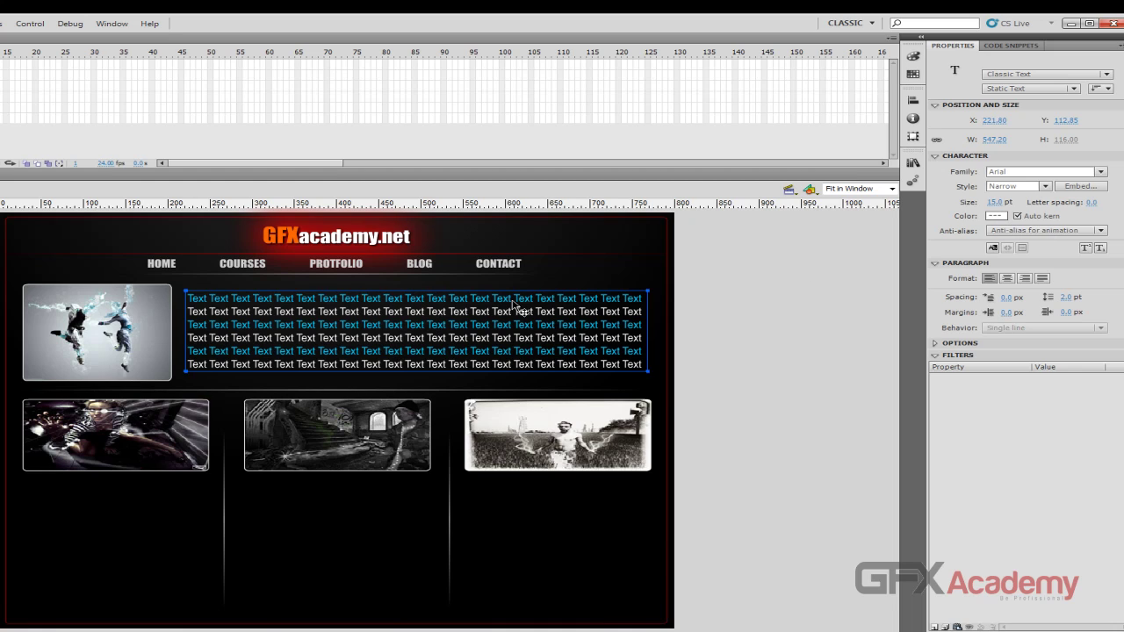
click(1017, 216)
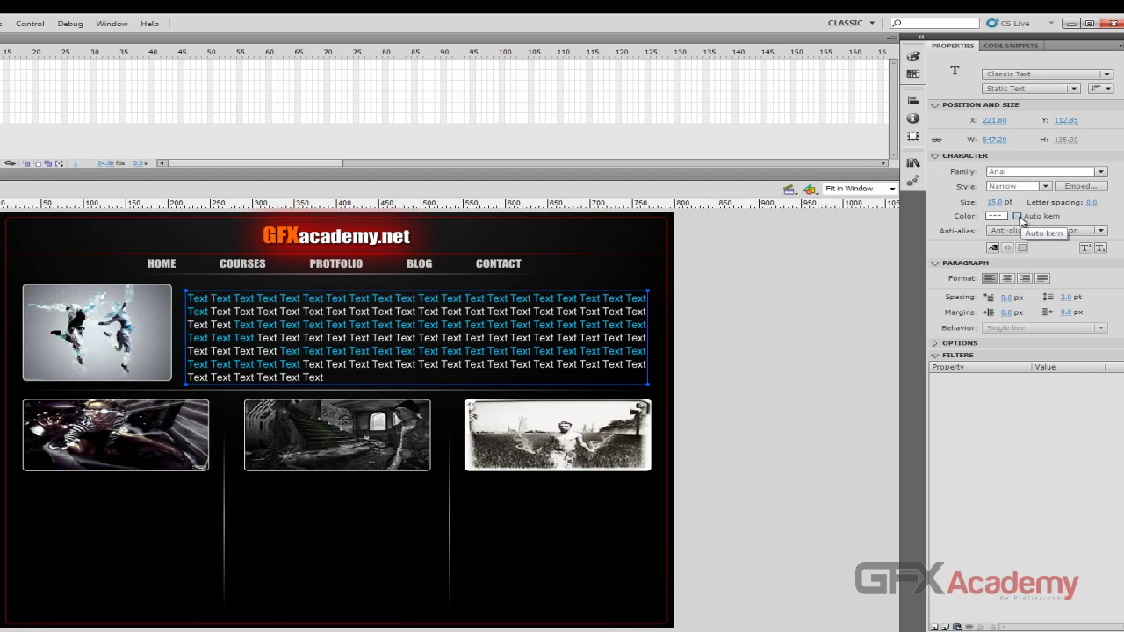
click(1017, 216)
click(1017, 216)
click(1017, 216)
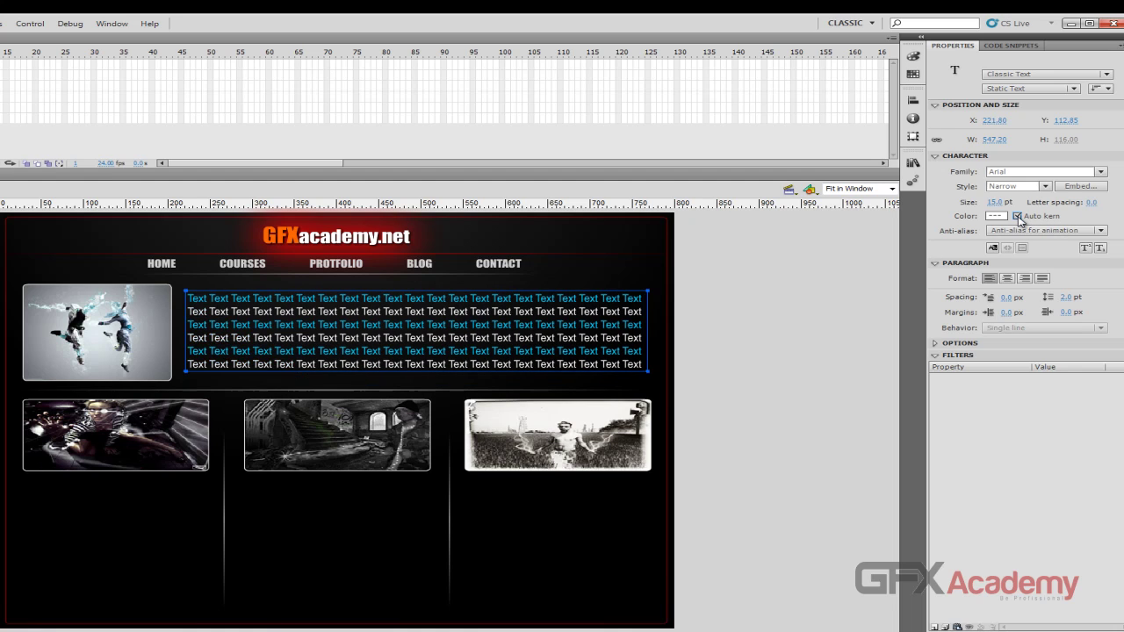
Set the paragraph's anti-aliasing to "Use device fonts" and deselect the text
click(1101, 230)
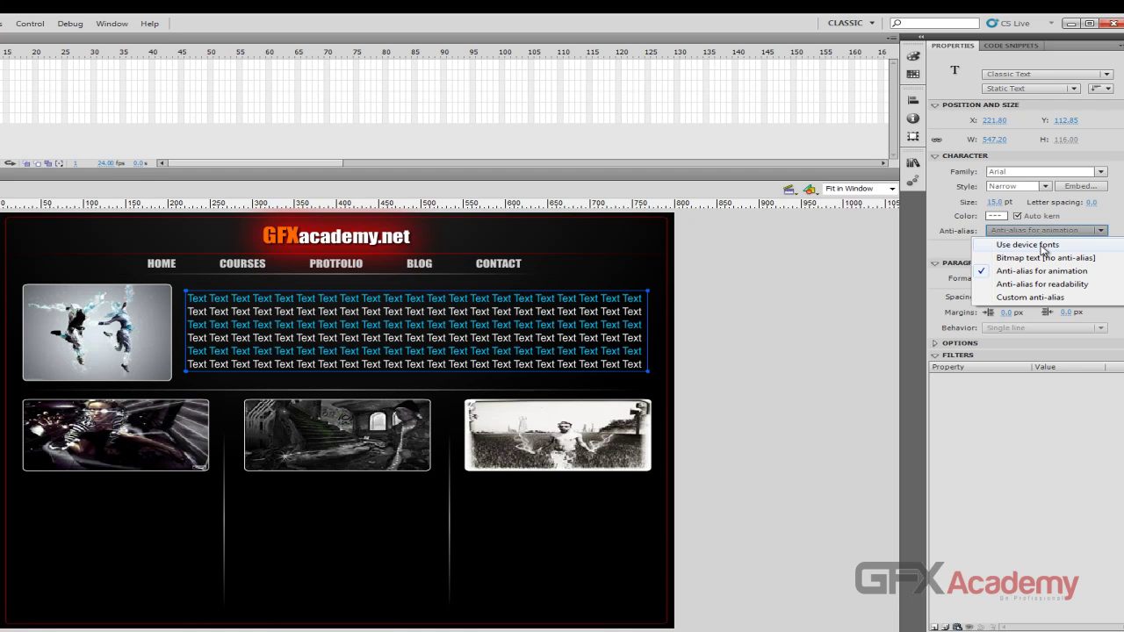
click(1027, 245)
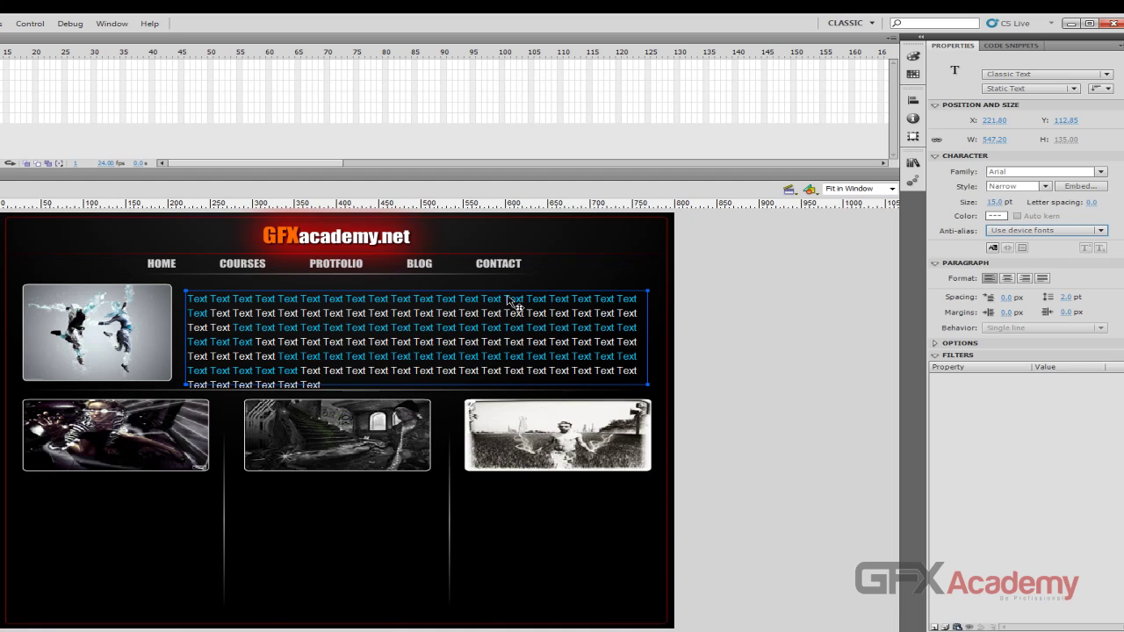
click(688, 316)
Nudge the text field beside the dancers photo upward to about Y 104.35
click(605, 307)
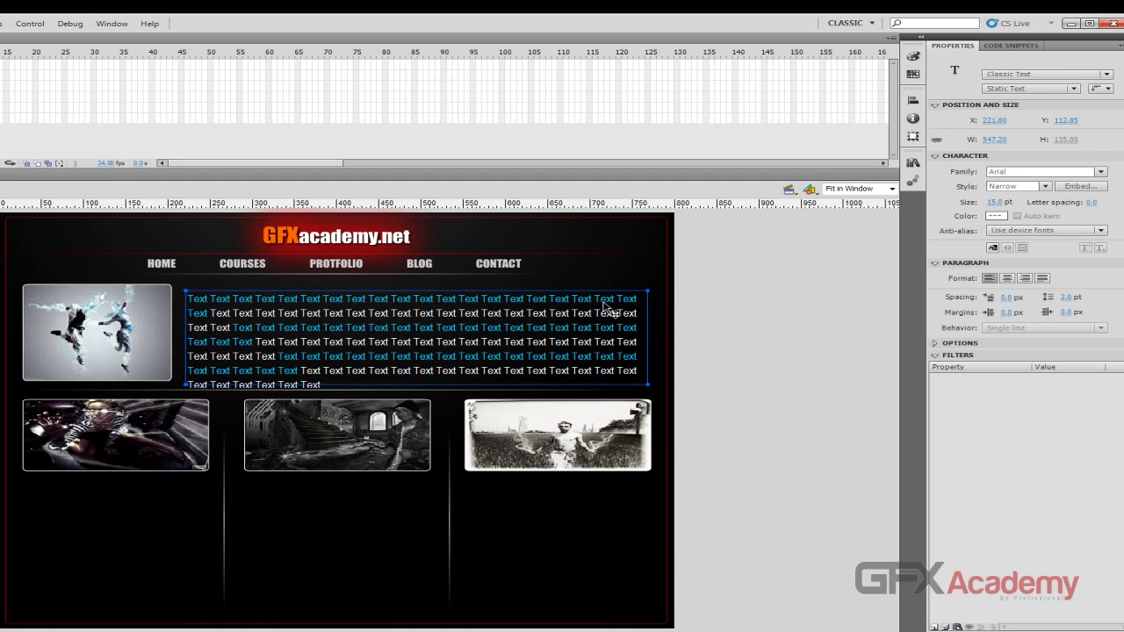
key(Up)
key(Up)
key(Up)
key(Up)
key(Up)
key(Up)
key(Up)
key(Up)
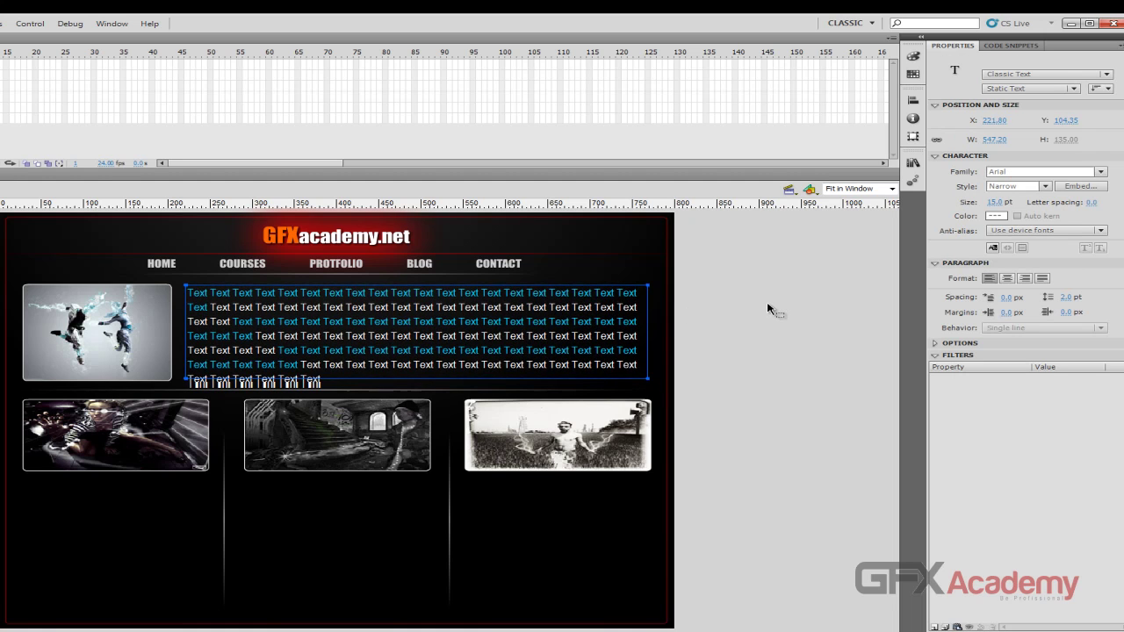
Nudge the text field beside the dancers photo to Y 102.65, checking its placement along the way
key(Up)
key(Up)
click(769, 309)
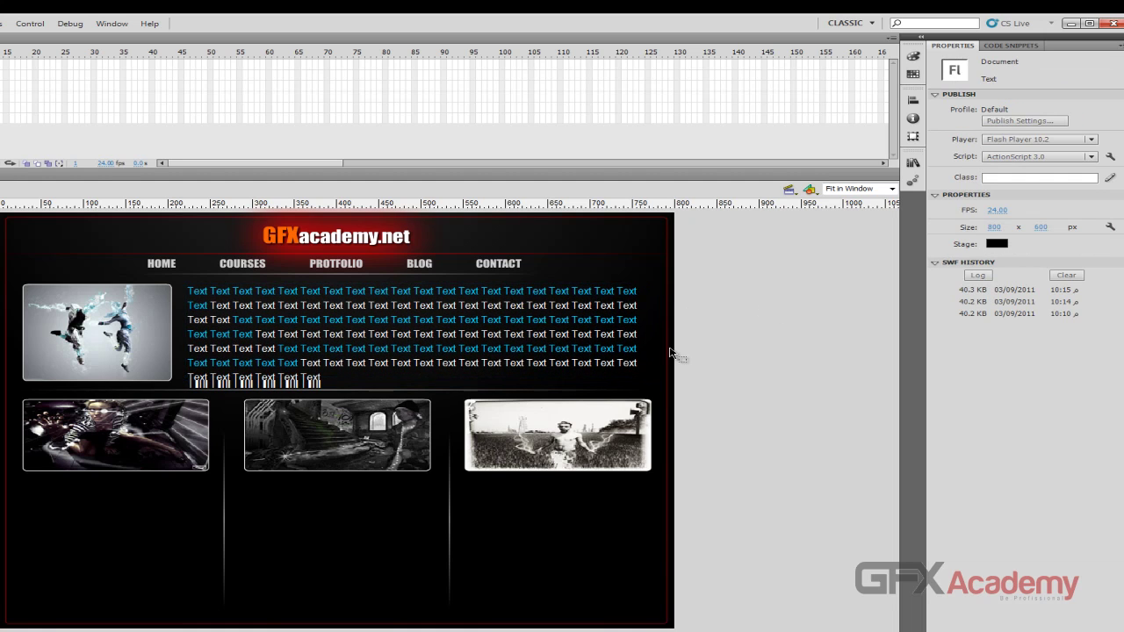
click(621, 299)
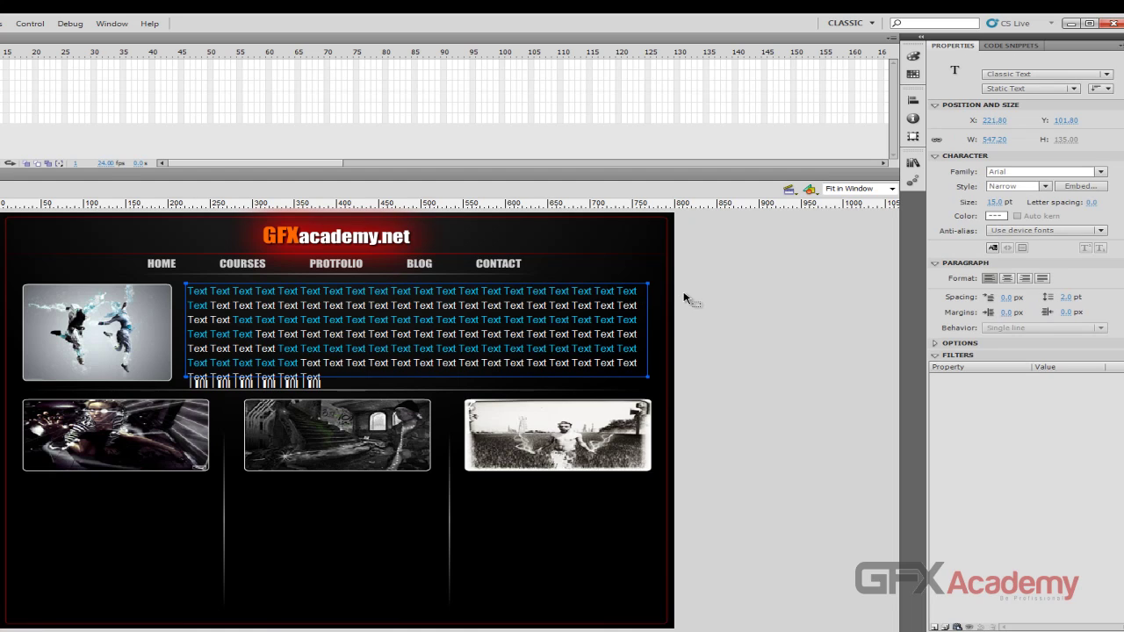
key(Down)
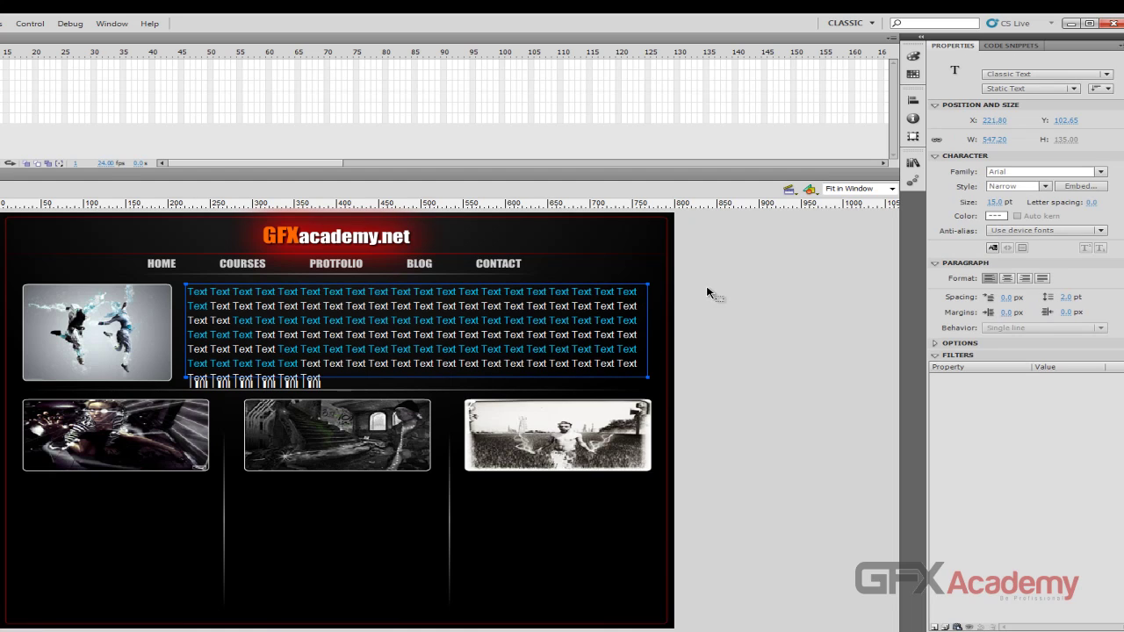
Change the paragraph's font family to the _serif device font, then deselect and reselect the text field
click(1101, 172)
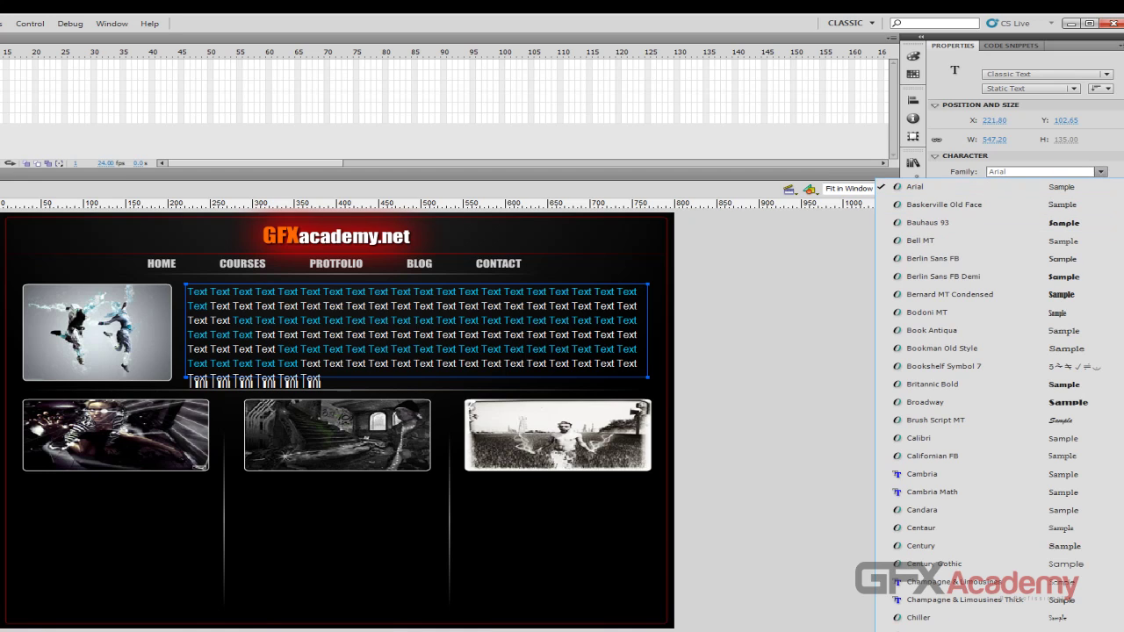
scroll(999, 403, up, 5)
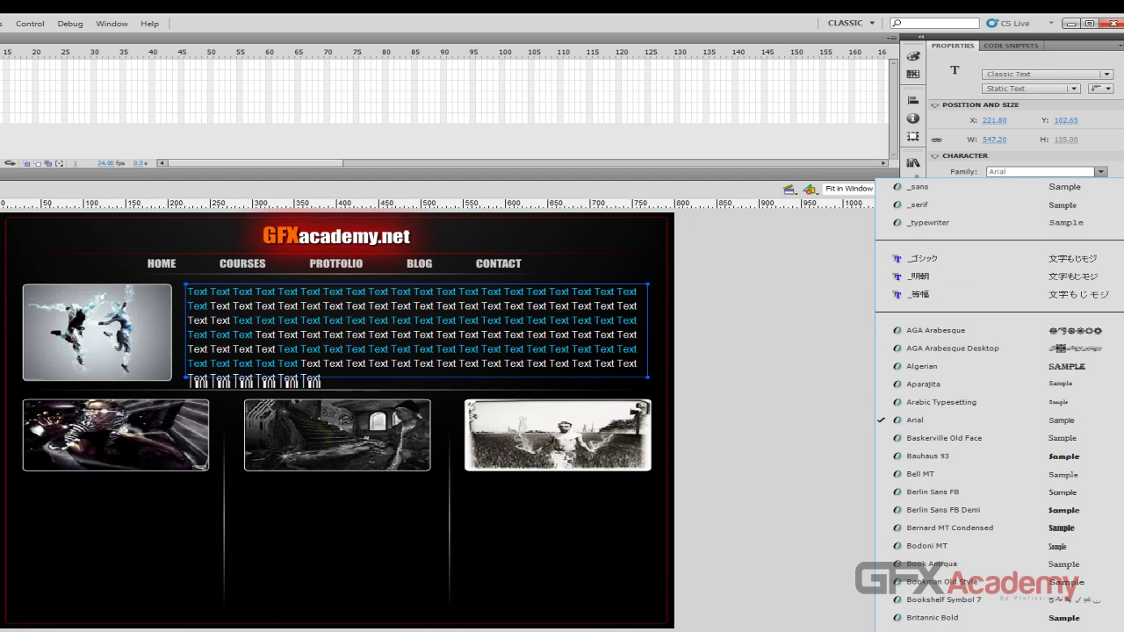
click(970, 206)
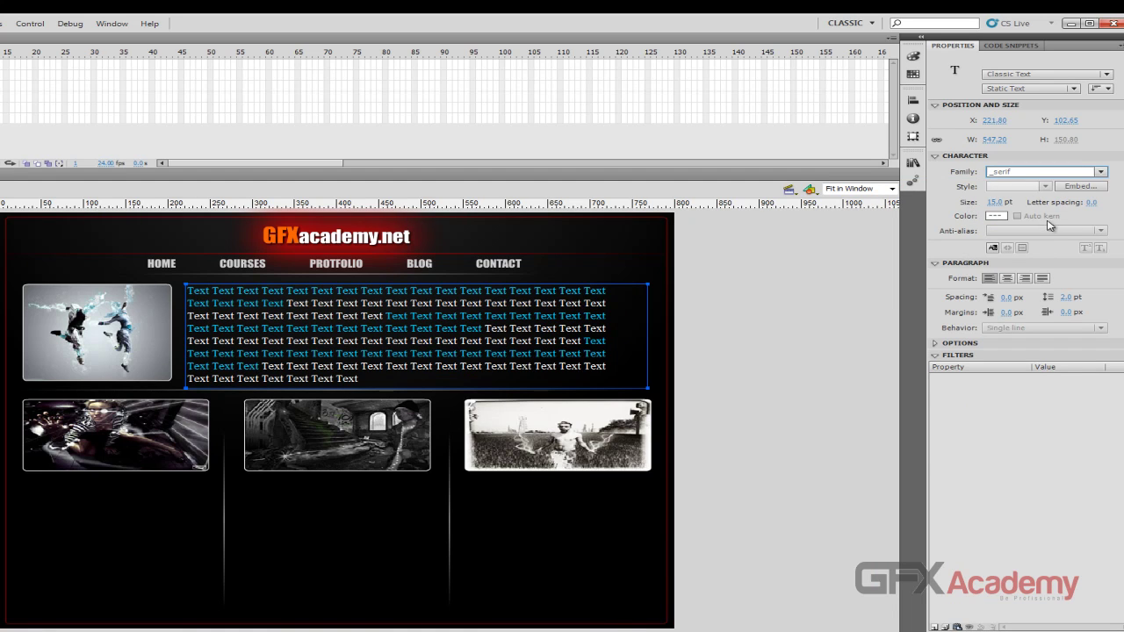
click(746, 259)
click(534, 290)
Examine the device fonts _sans, _serif and _typewriter among the available font families
click(1100, 171)
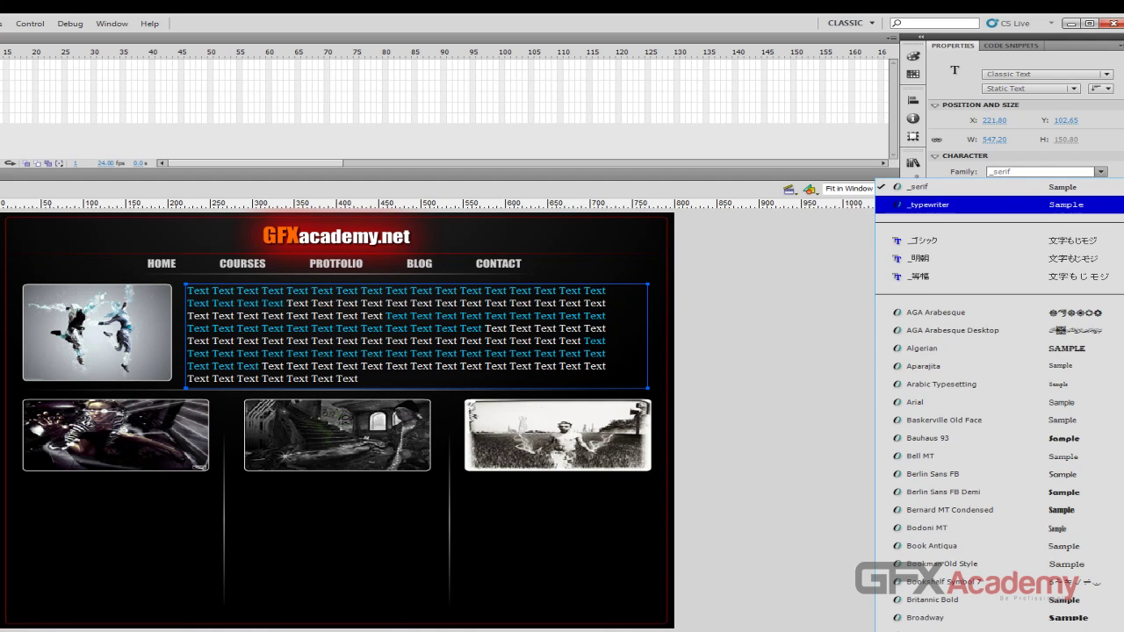
scroll(1113, 198, up, 1)
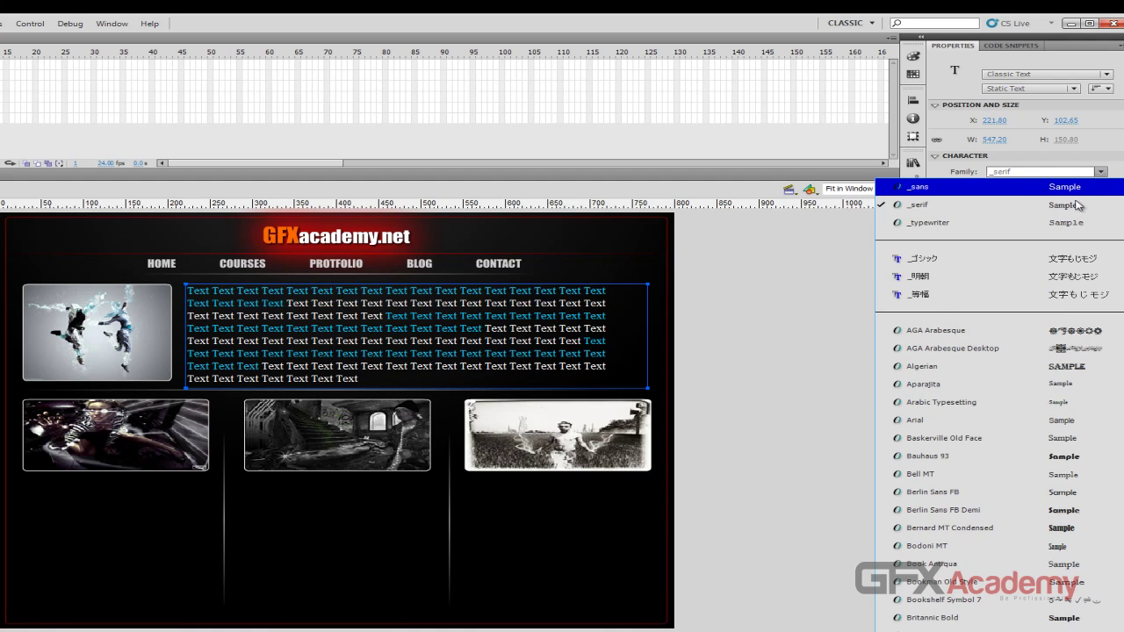
click(793, 238)
click(571, 303)
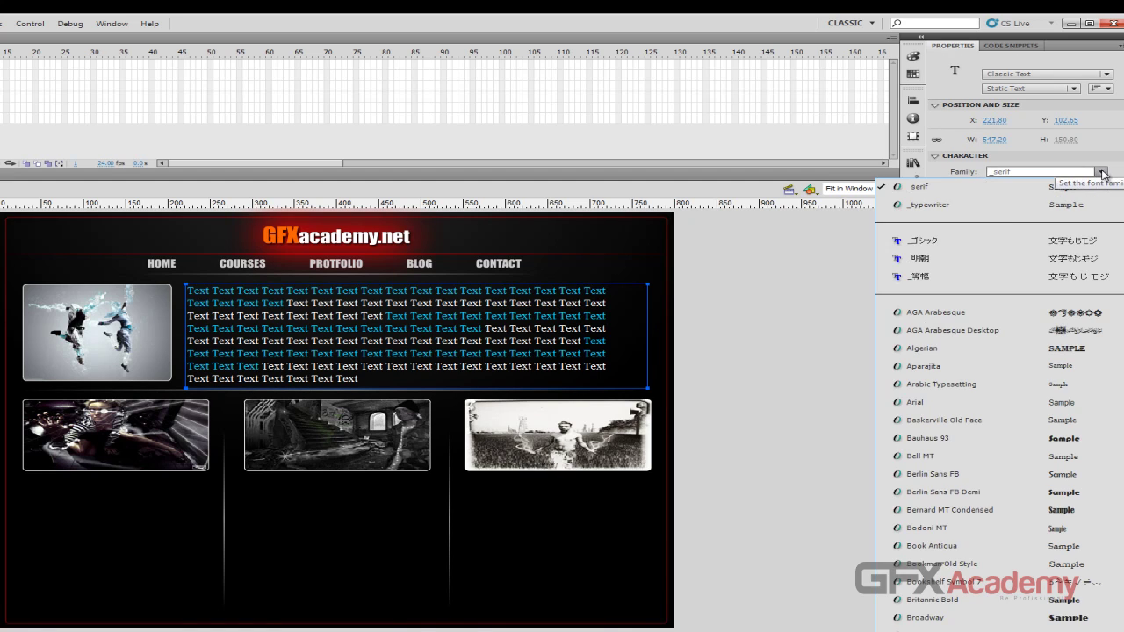
click(1099, 172)
click(1099, 172)
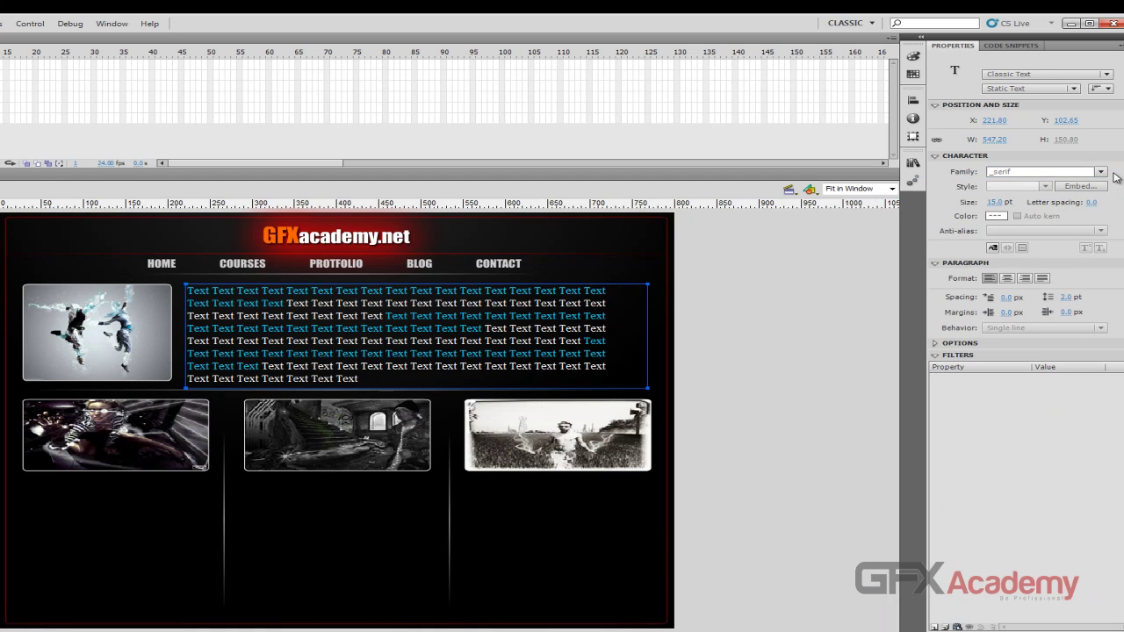
click(1100, 172)
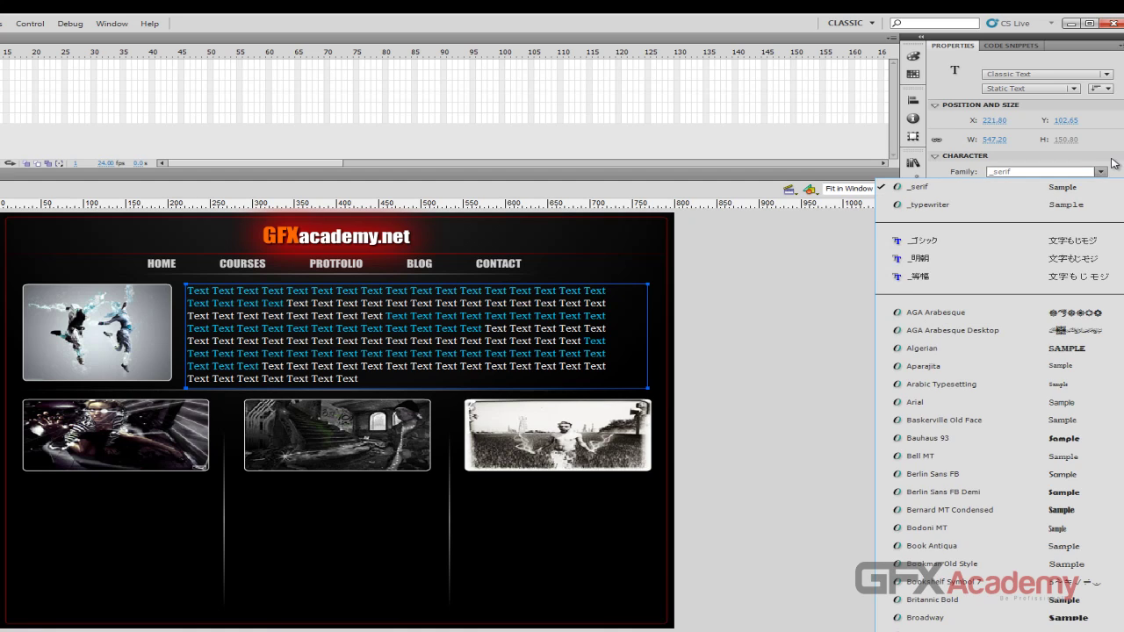
click(1043, 172)
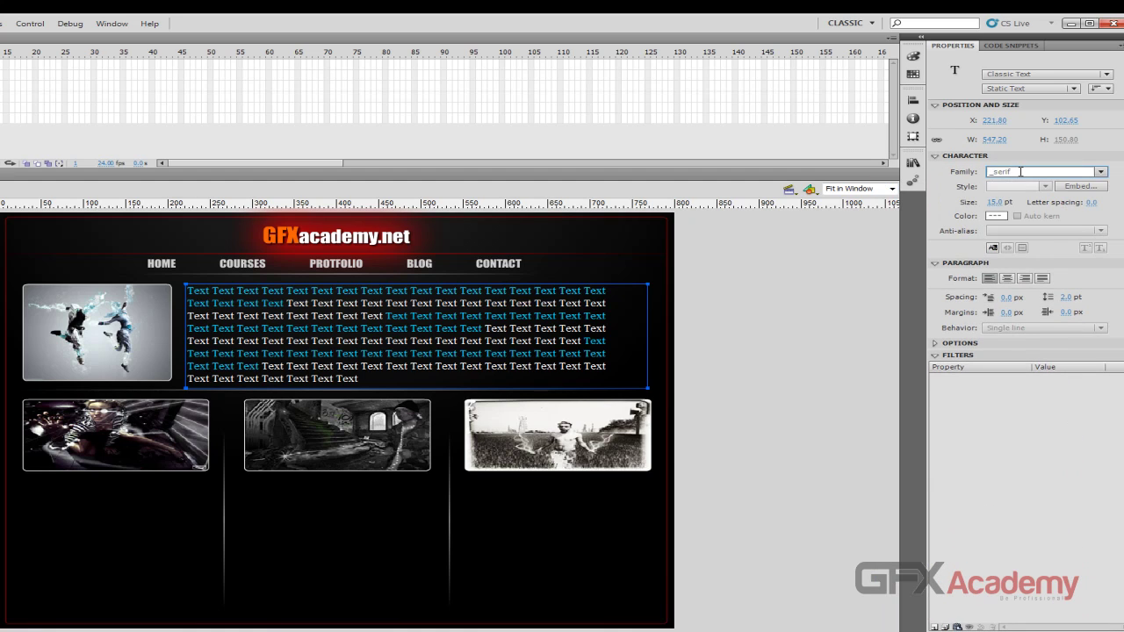
Set the paragraph's font family to Arial
double_click(1021, 172)
text(Arial)
key(Return)
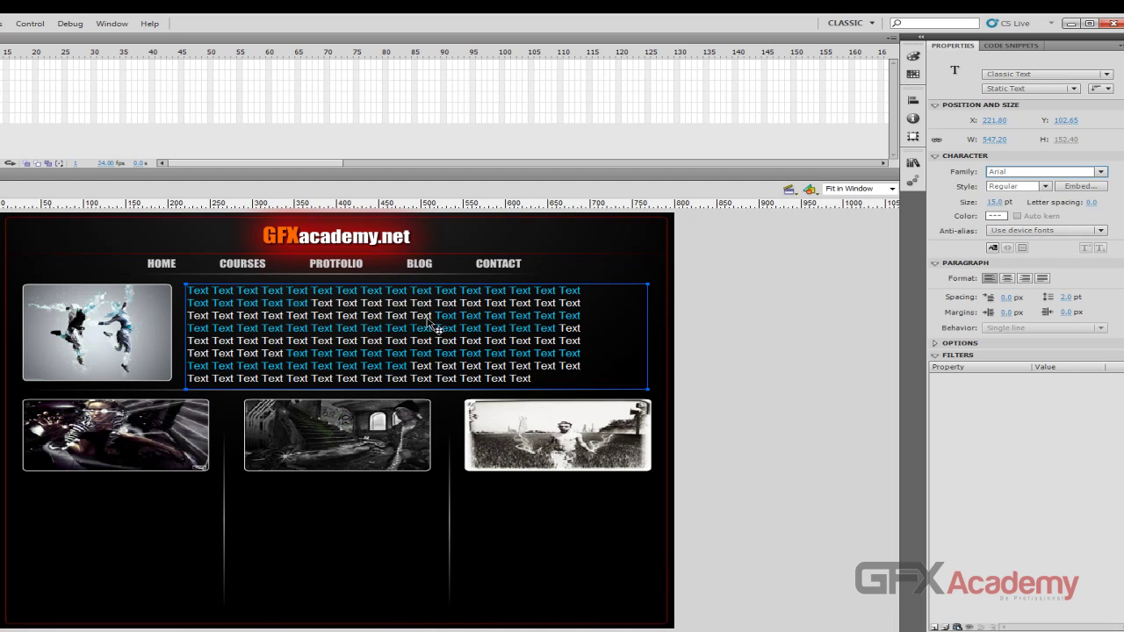
Compare the paragraph's anti-aliasing as Bitmap text [no anti-alias], Anti-alias for animation and Anti-alias for readability
click(1097, 232)
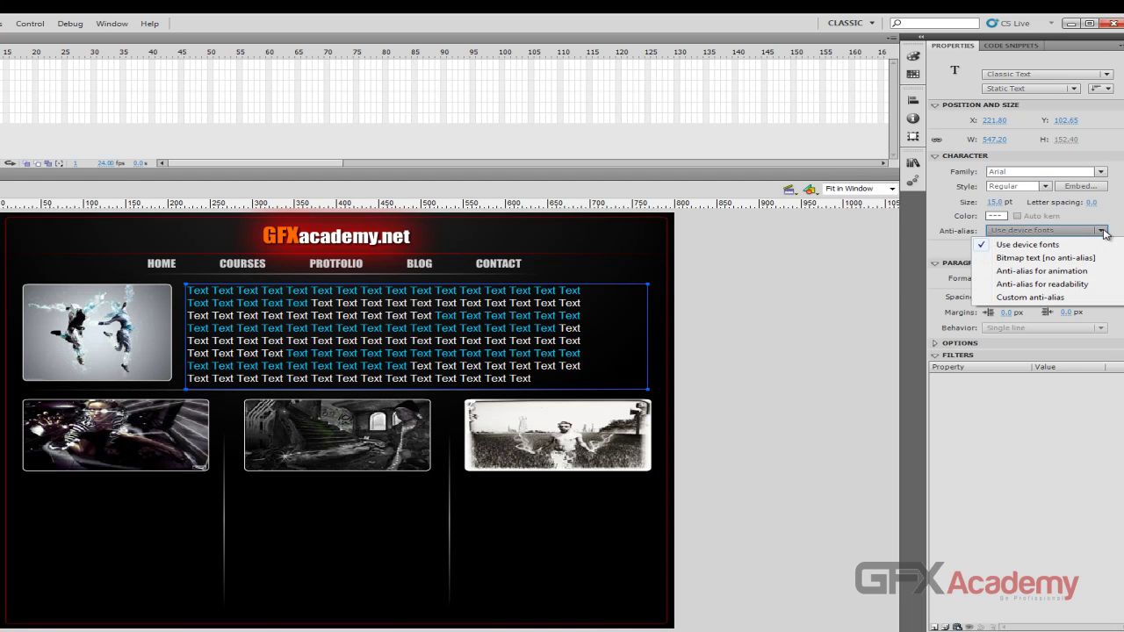
click(1029, 258)
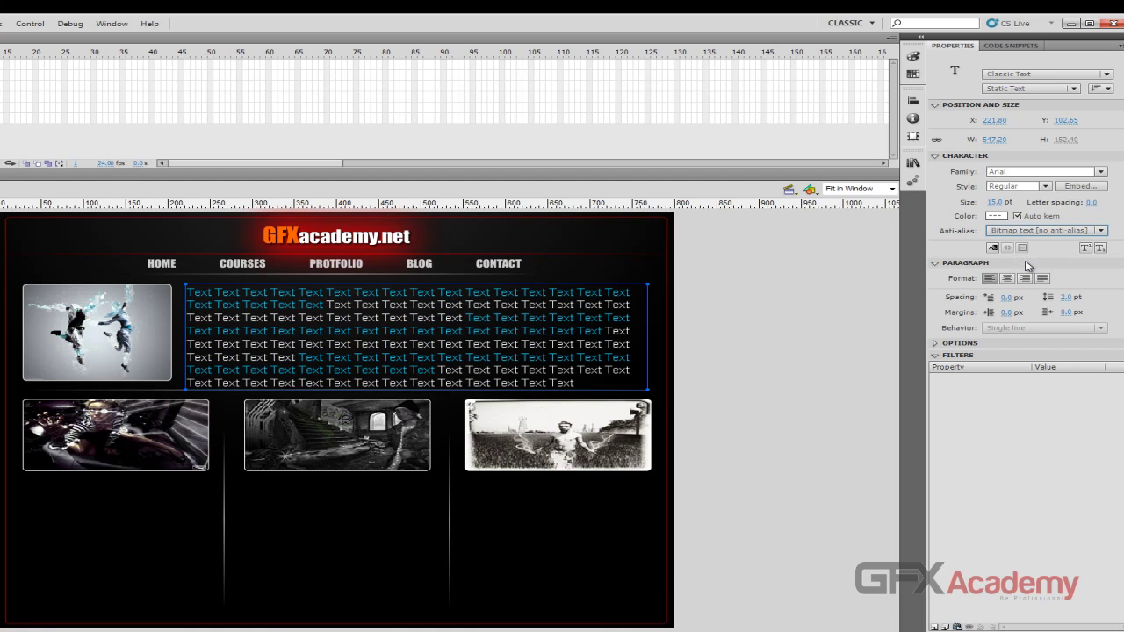
click(1103, 231)
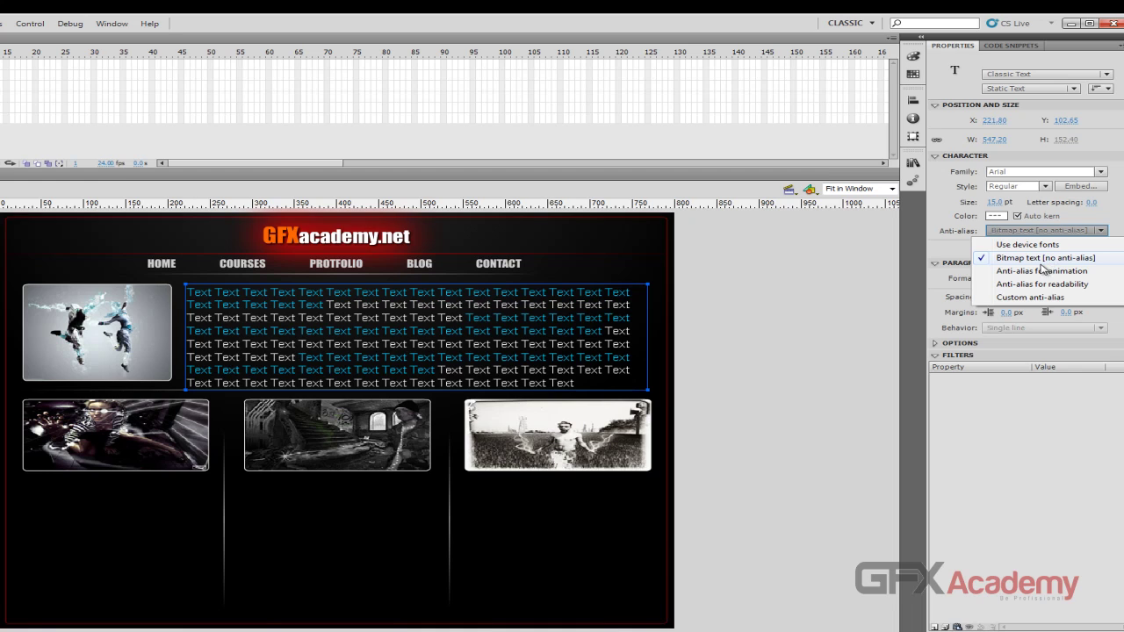
click(1084, 275)
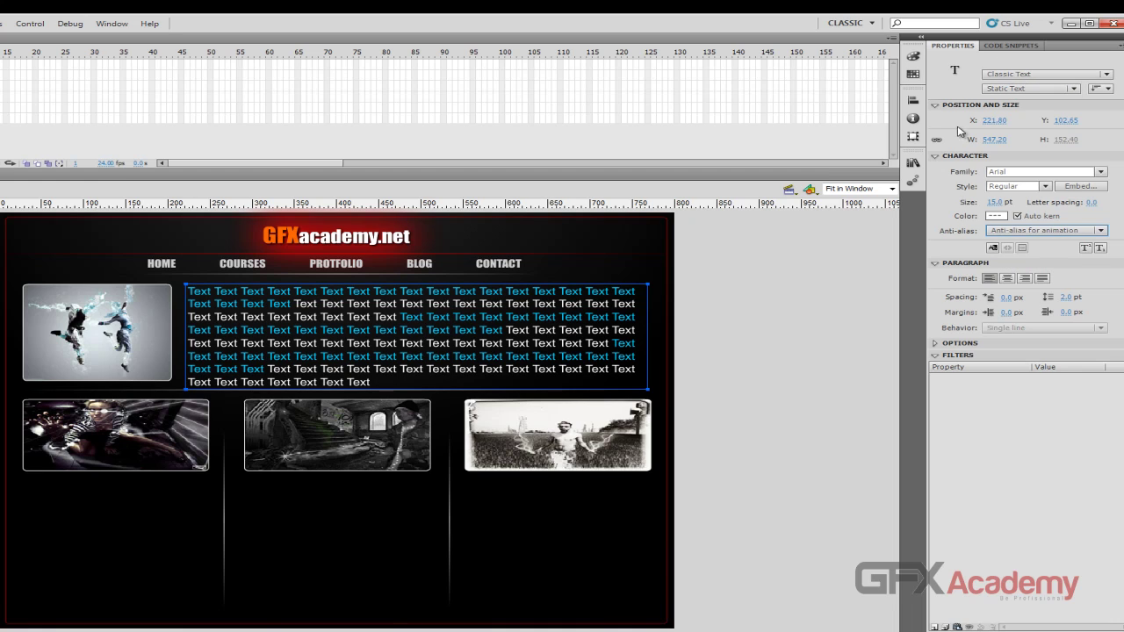
click(1101, 232)
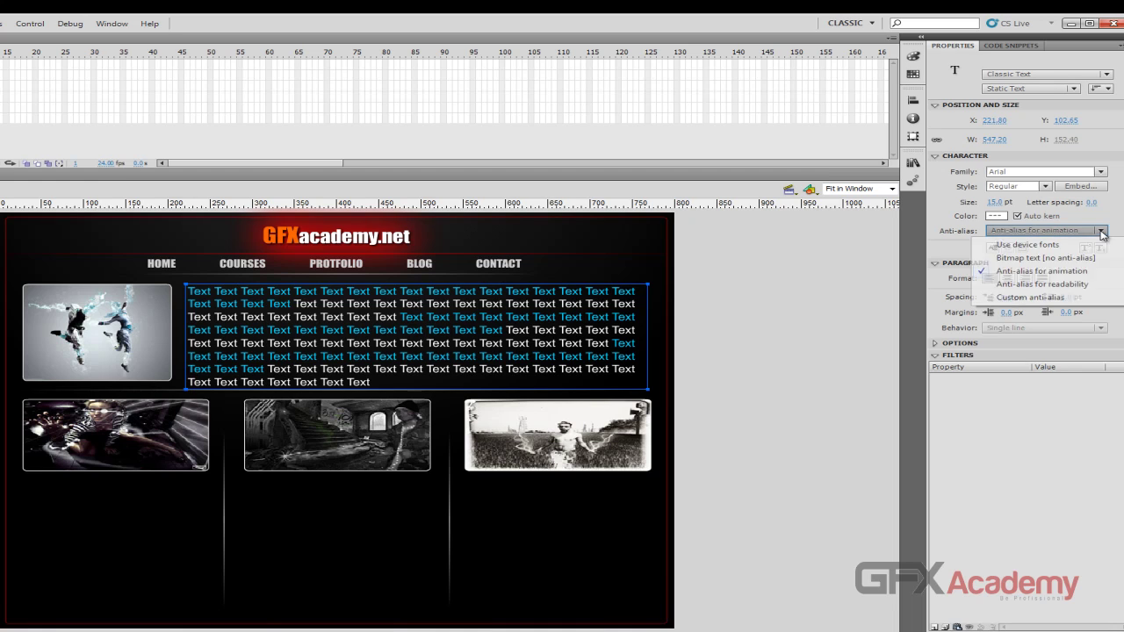
click(1063, 285)
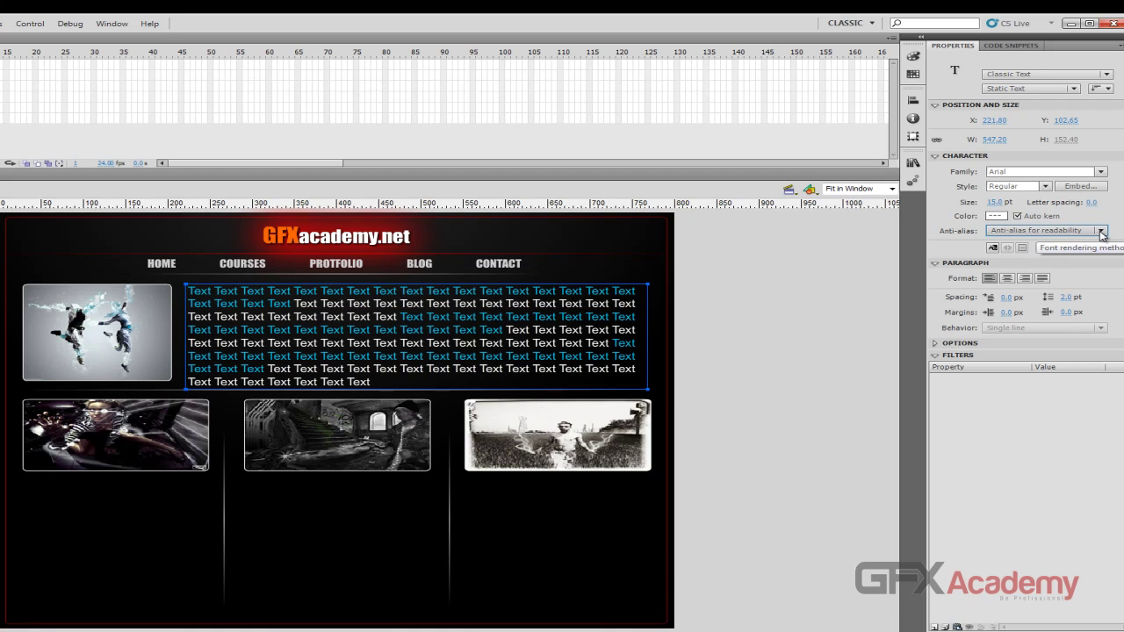
Apply Custom anti-alias to the paragraph and vary its thickness, ending at -200
click(1101, 232)
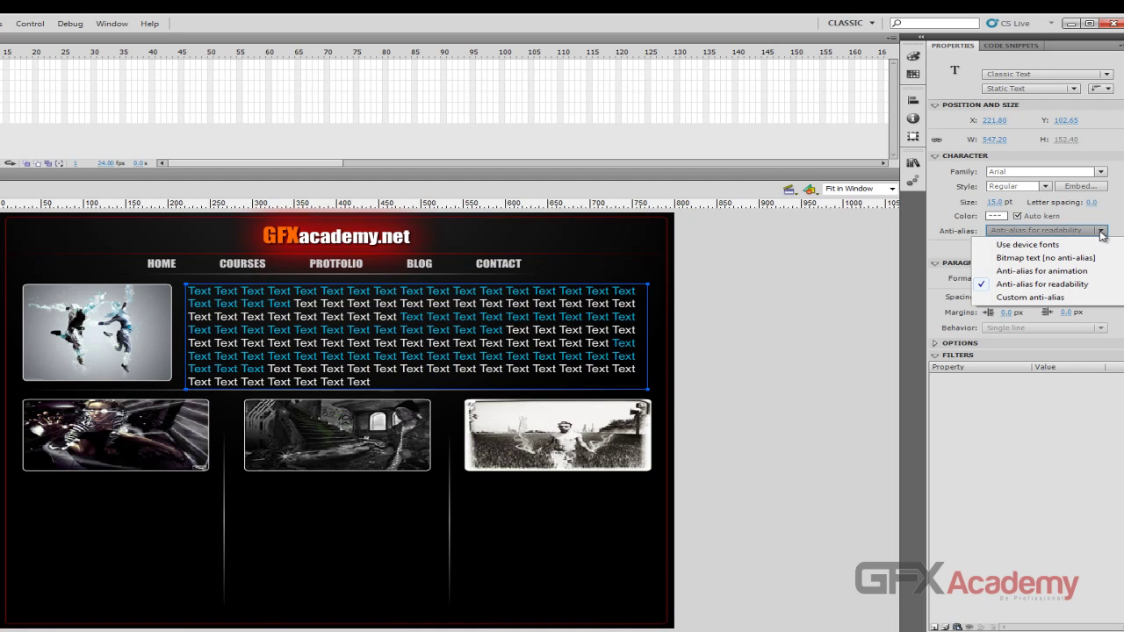
click(1064, 297)
drag(490, 287, 738, 283)
drag(673, 299, 712, 298)
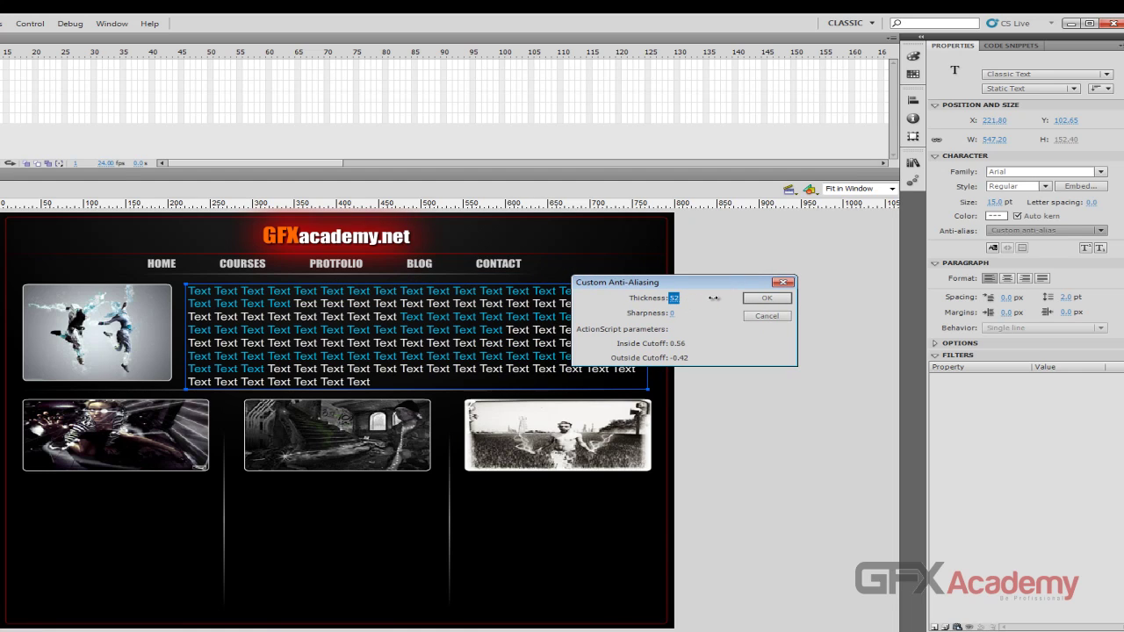
drag(741, 298, 914, 298)
drag(697, 301, 679, 303)
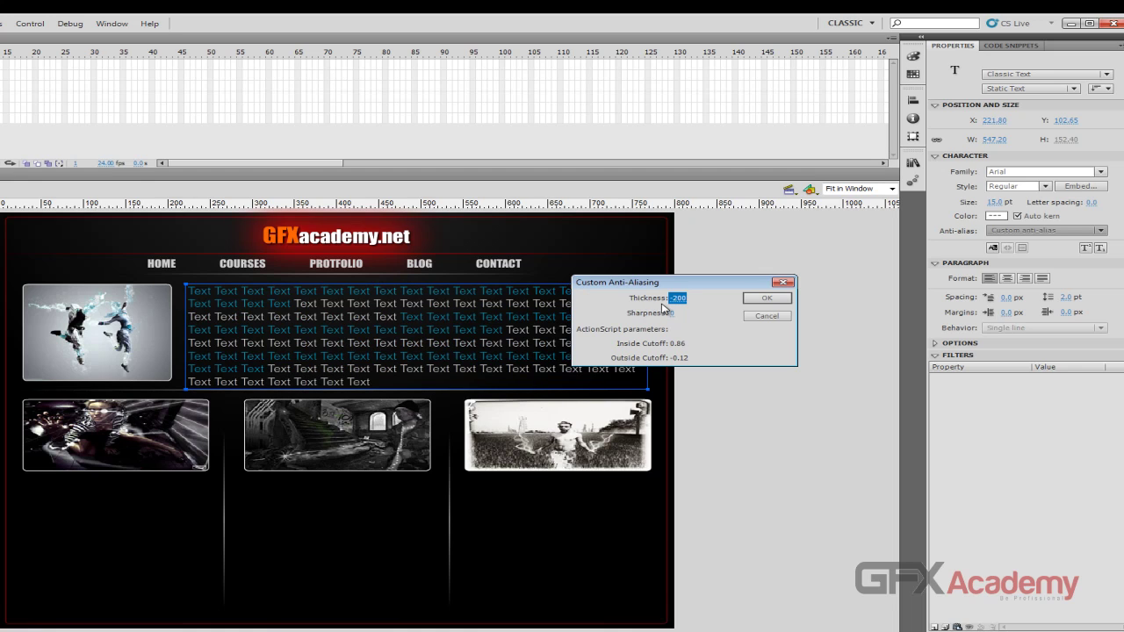
Alternate the custom anti-aliasing thickness between 200 and -200 to compare the text weight, then reset it to 0
drag(664, 300, 683, 301)
text(200)
key(Return)
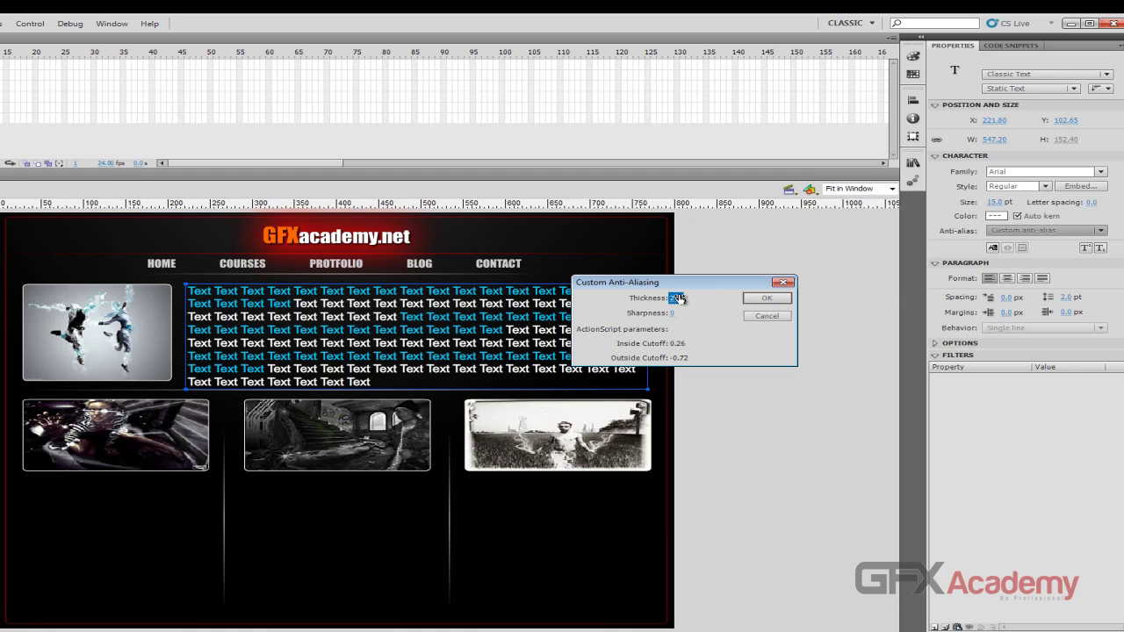
text(-200)
key(Return)
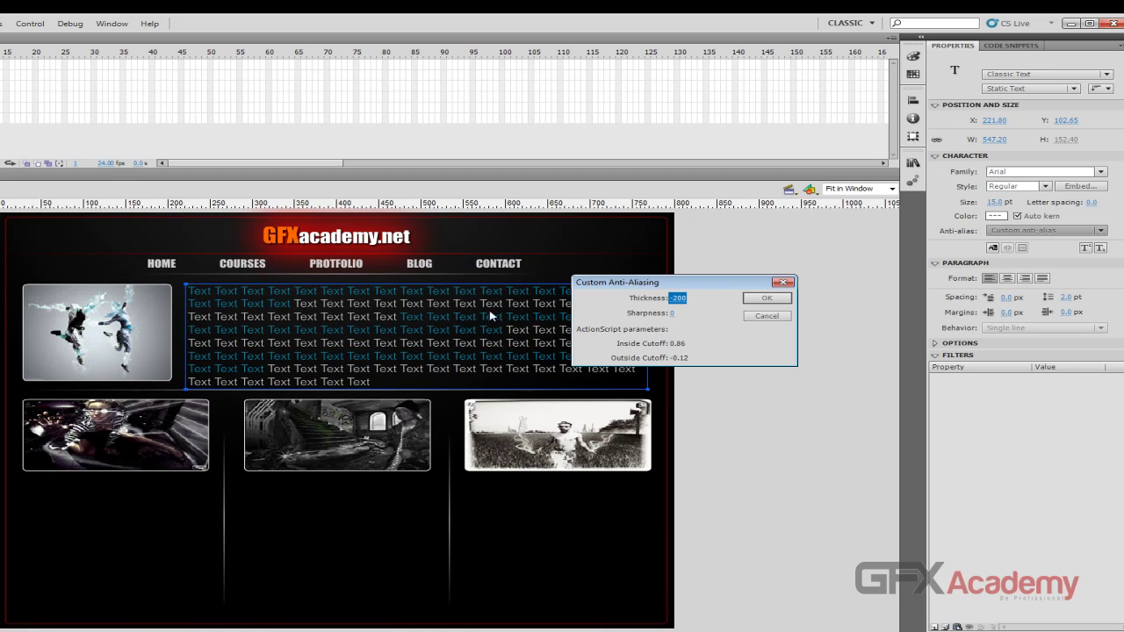
text(200)
key(Return)
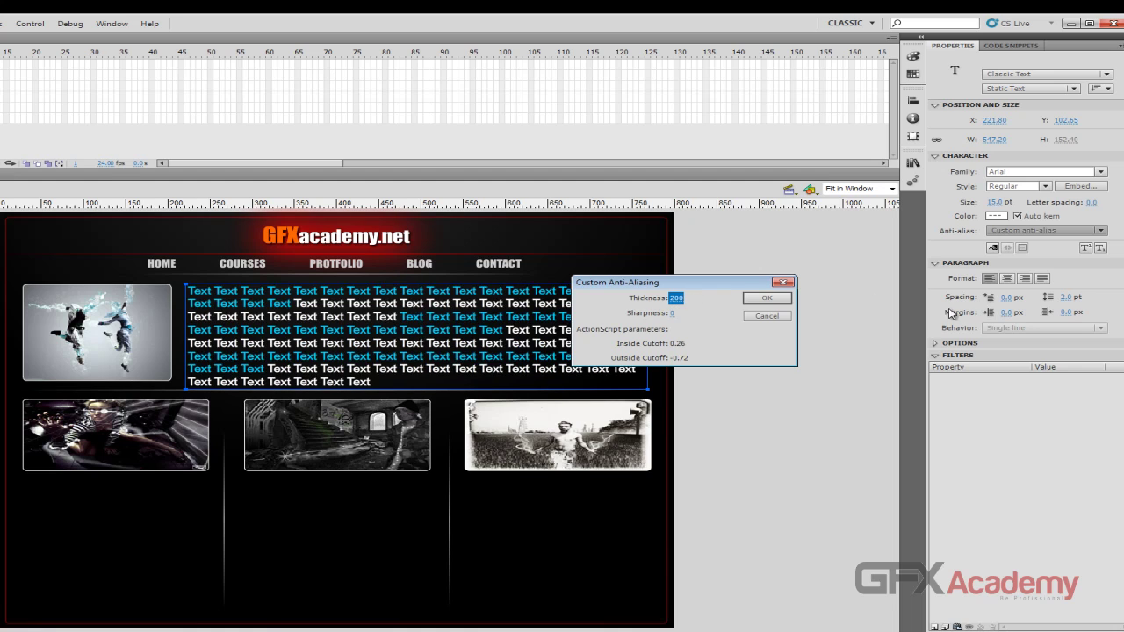
click(677, 300)
text(-200)
key(Return)
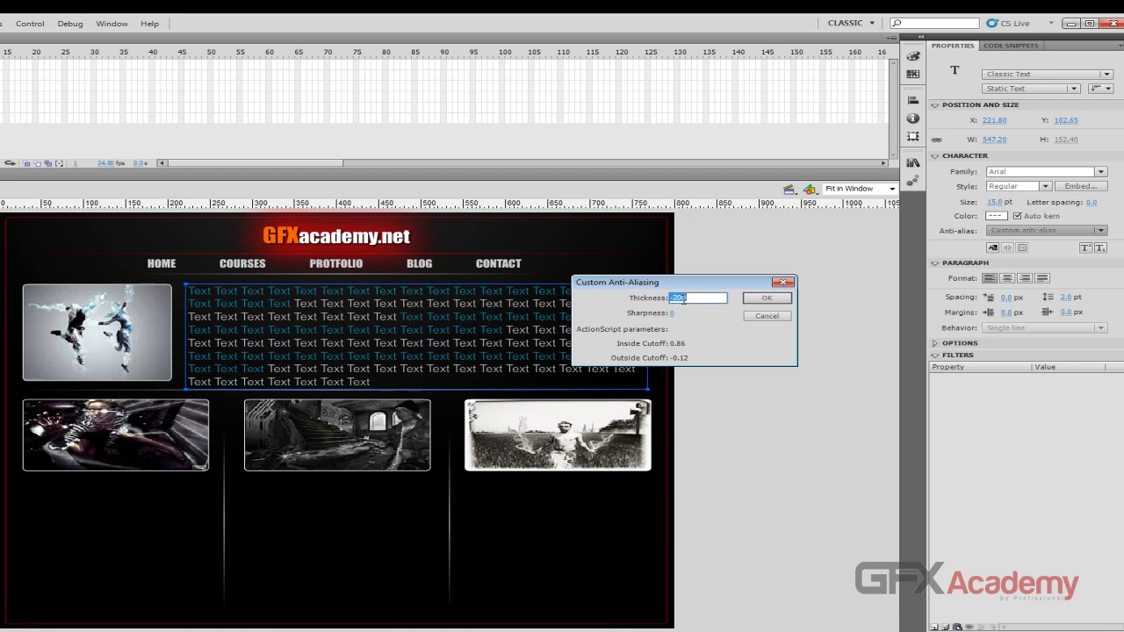
text(0)
Alternate the custom anti-aliasing sharpness between -400 and 400, then accept the settings with sharpness 400
click(672, 314)
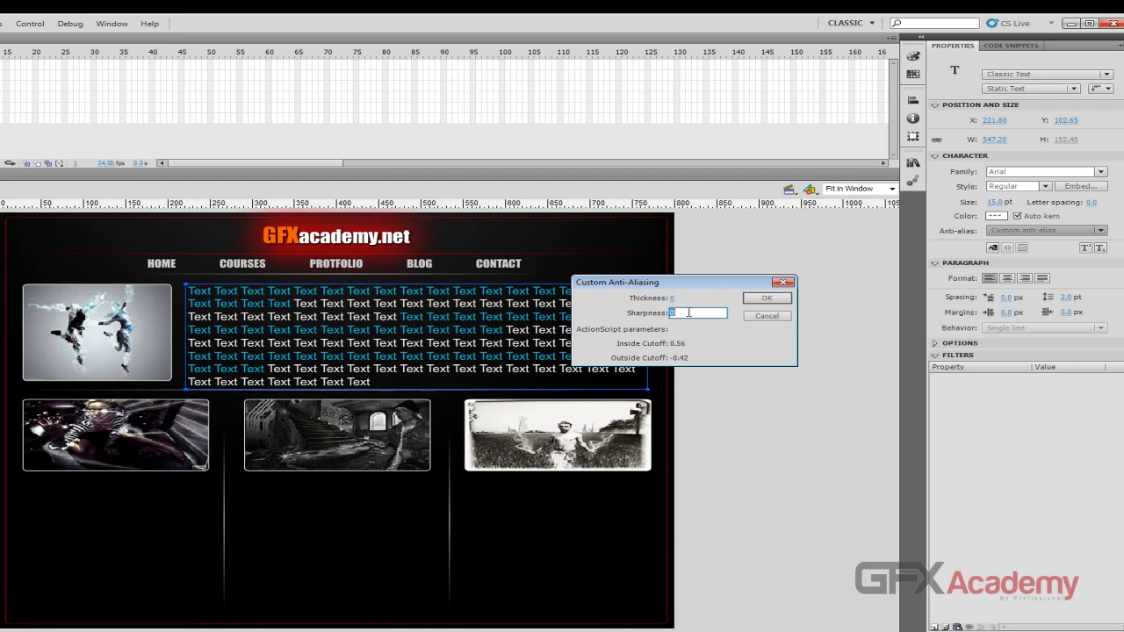
key(Return)
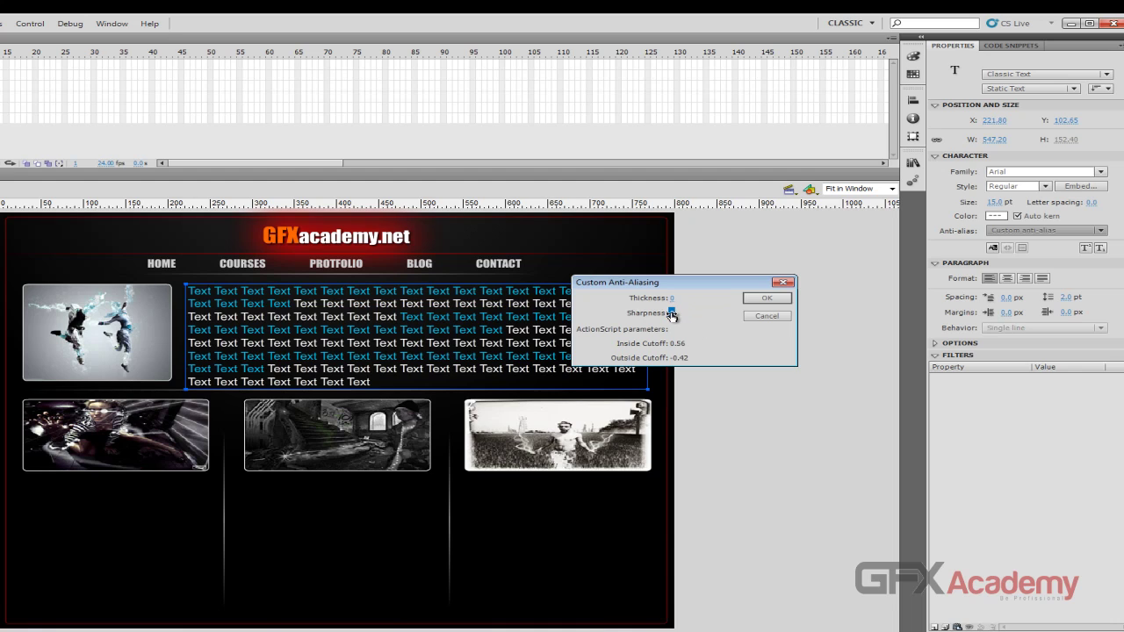
drag(672, 314, 272, 315)
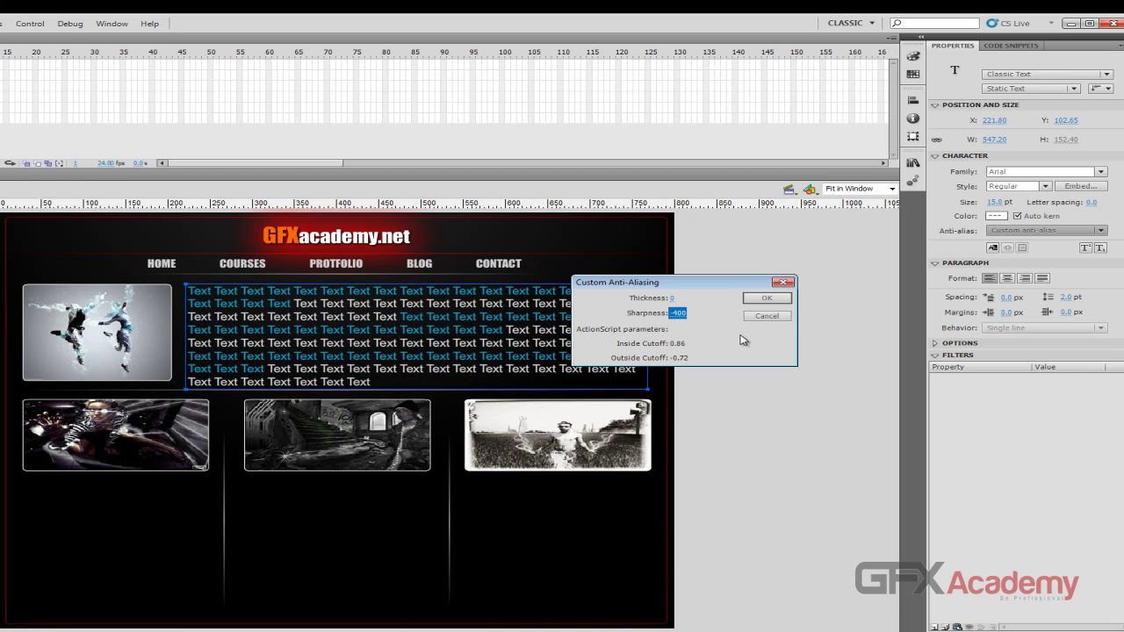
drag(685, 313, 995, 335)
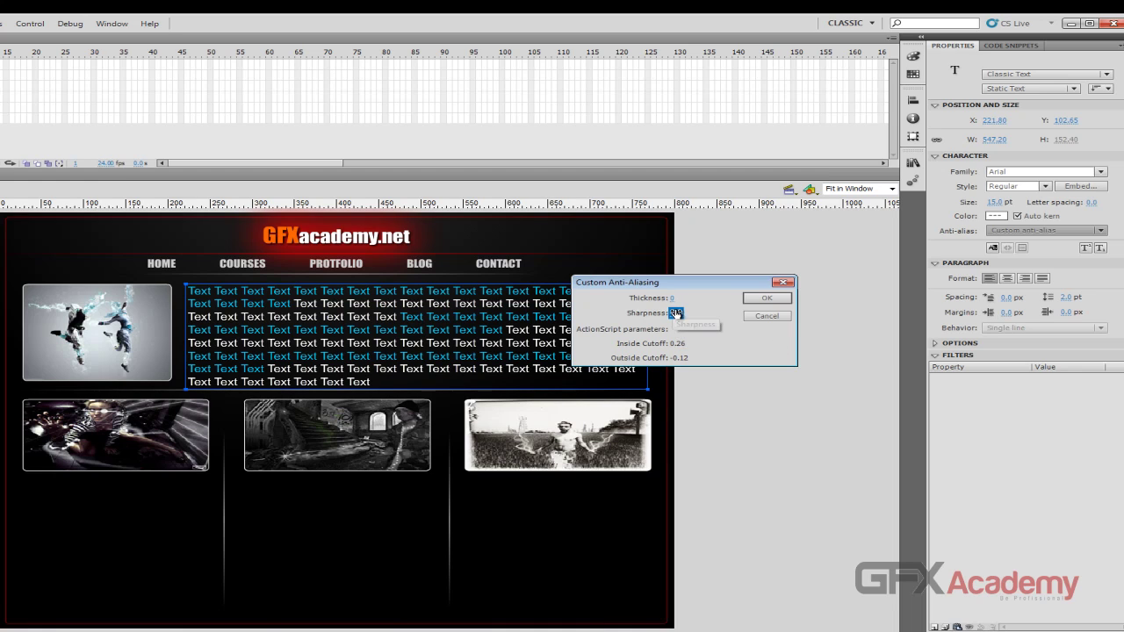
text(-400)
key(Return)
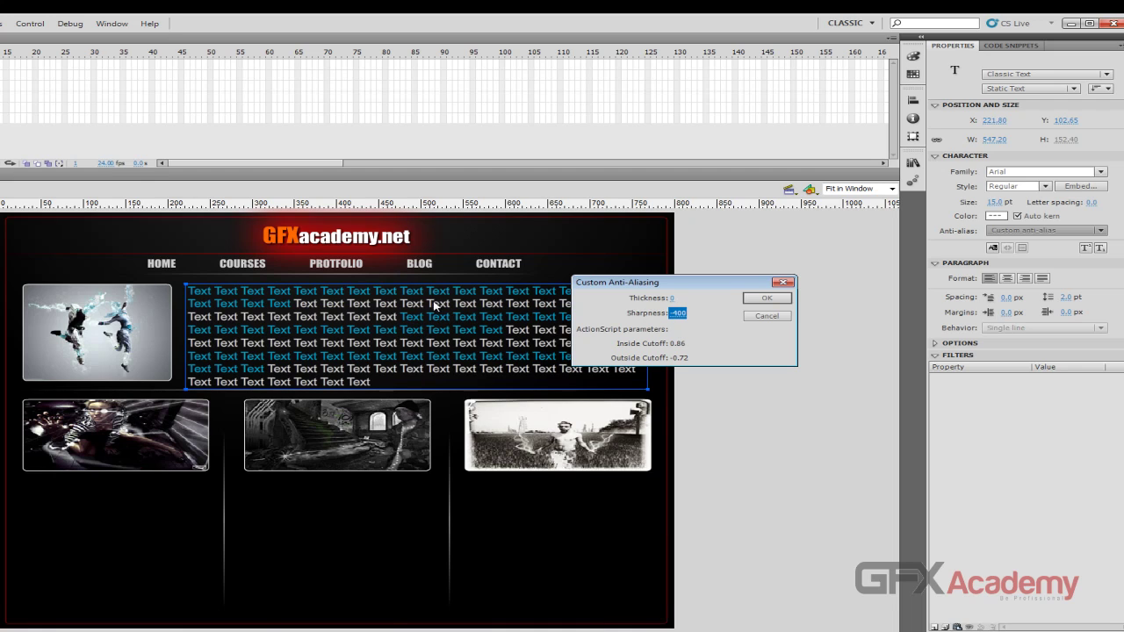
click(677, 313)
text(223)
key(Return)
text(400)
key(Return)
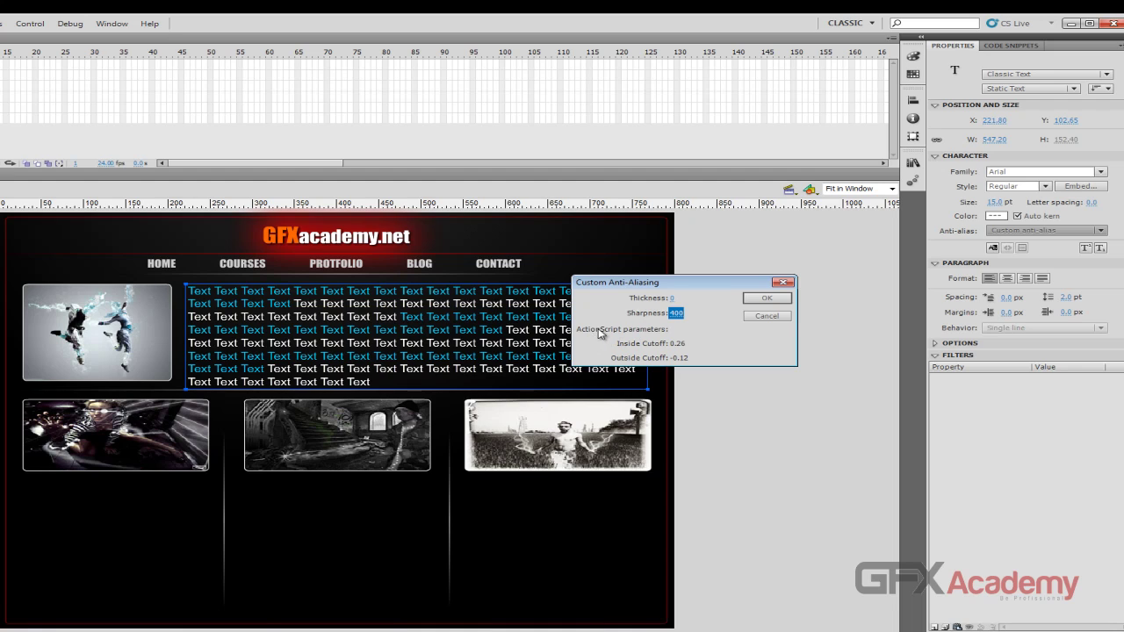
click(765, 299)
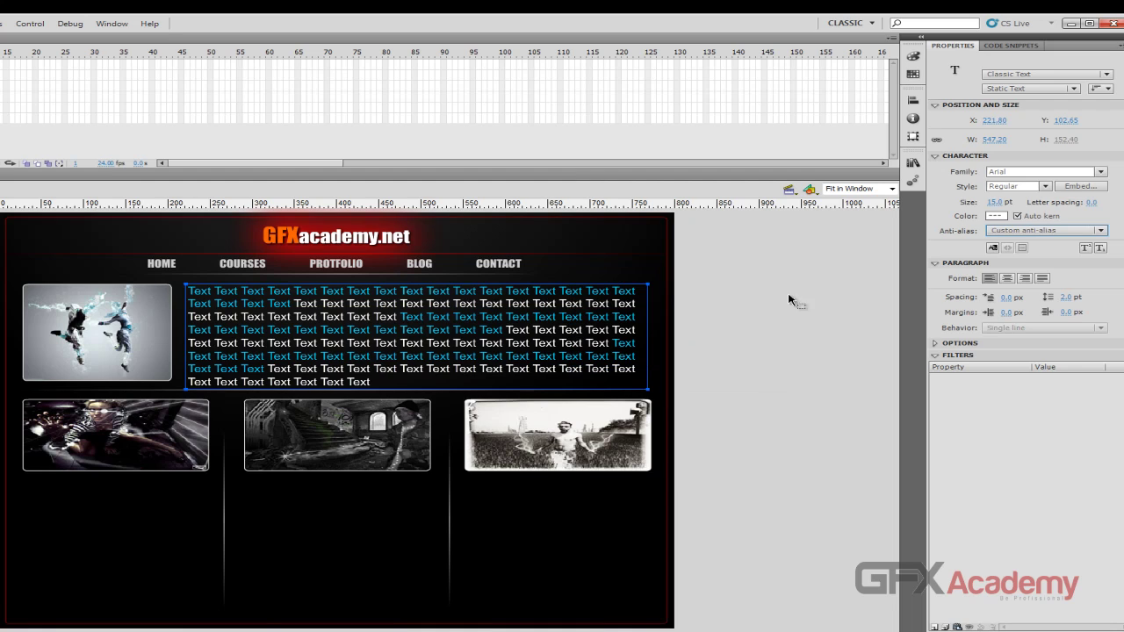
Set the paragraph's anti-aliasing back to "Use device fonts"
click(1024, 231)
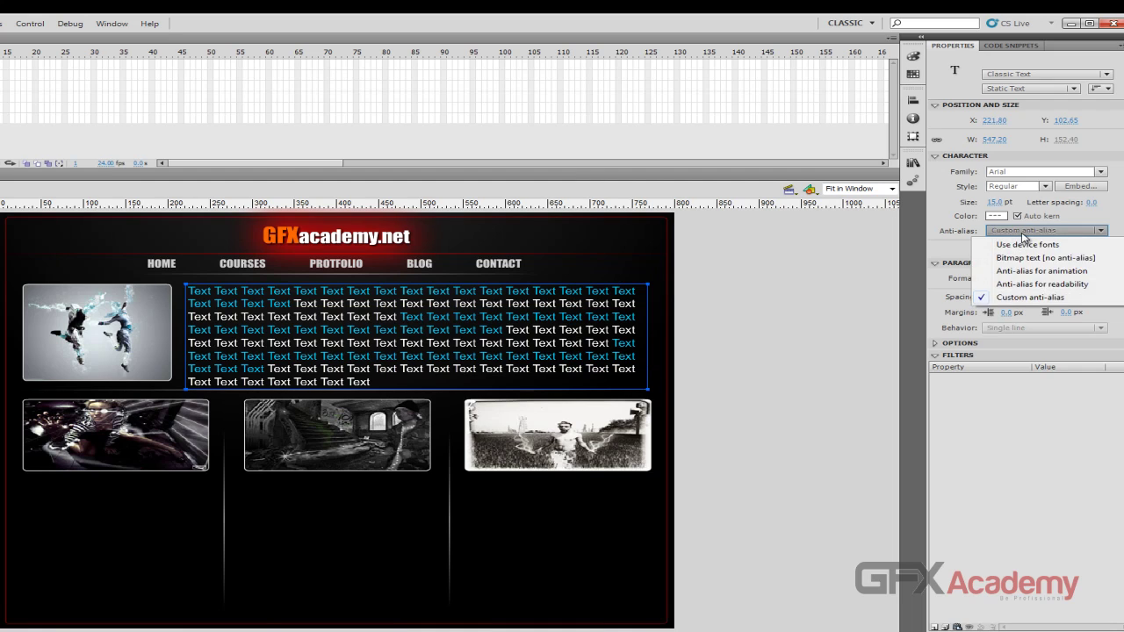
click(1024, 245)
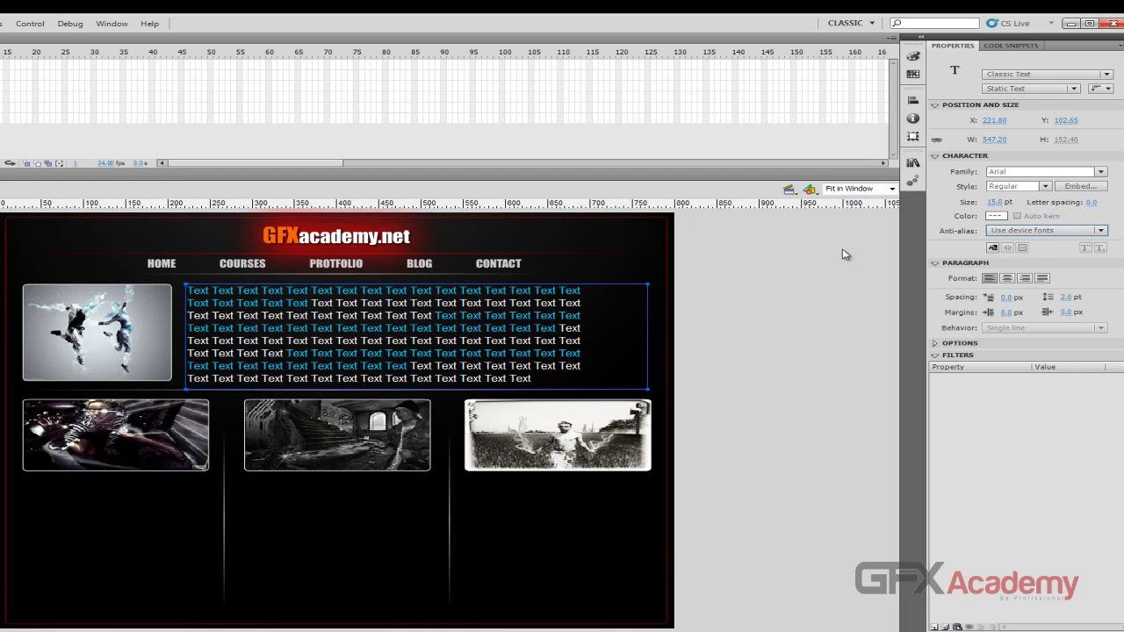